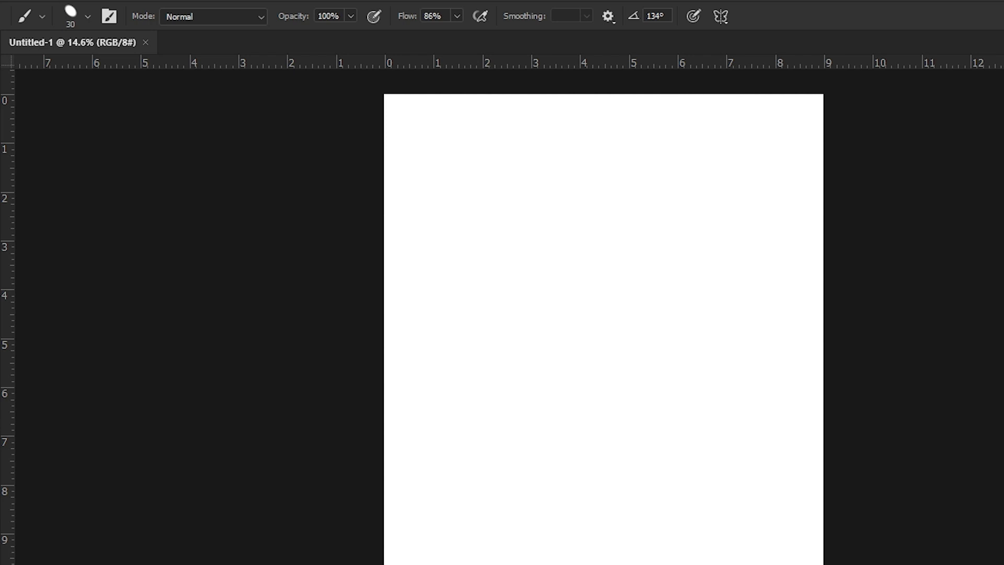
- Create a new empty layer for the sketch on the blank portrait-format canvas
key("ctrl+alt+shift+n")
mouse_move(538, 283)
left_mouse_down()
mouse_move(560, 378)
mouse_move(531, 231)
mouse_move(530, 273)
left_mouse_up()
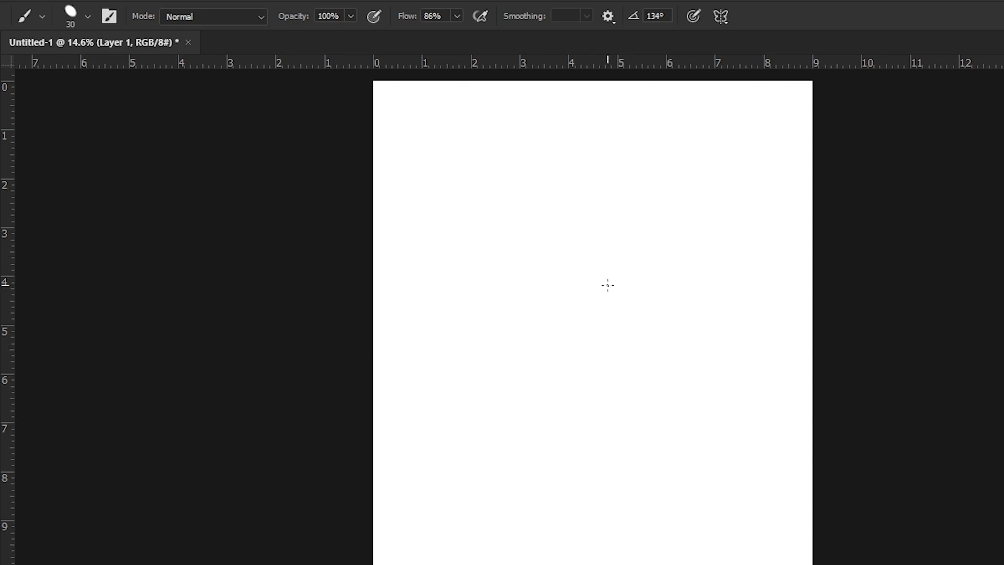
left_click_drag(522, 288, 527, 278)
left_click_drag(633, 208, 628, 220)
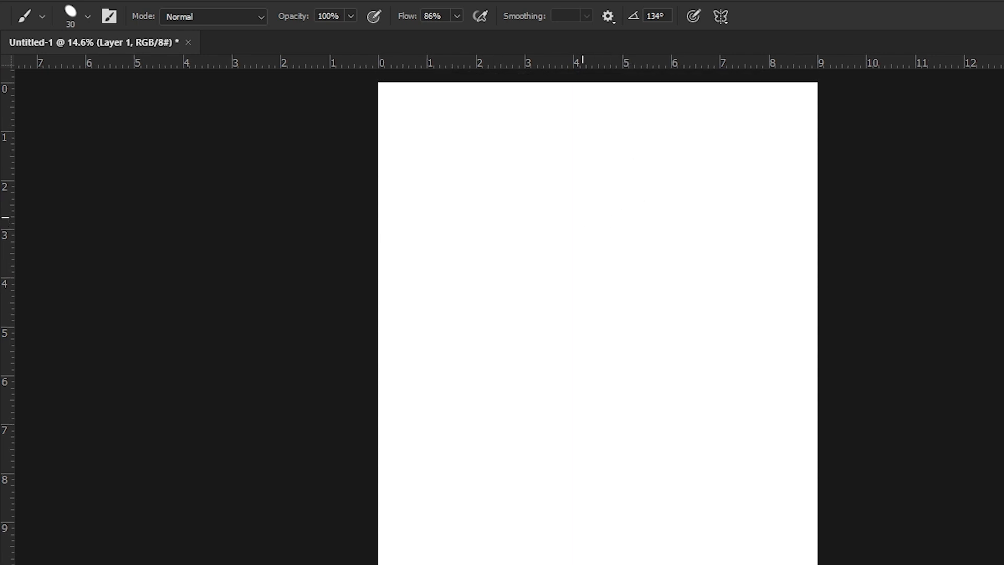
mouse_move(554, 236)
left_mouse_down()
mouse_move(535, 315)
mouse_move(555, 282)
mouse_move(492, 332)
mouse_move(534, 318)
mouse_move(534, 161)
mouse_move(503, 161)
left_mouse_up()
mouse_move(554, 202)
left_mouse_down()
mouse_move(487, 254)
mouse_move(474, 241)
mouse_move(507, 316)
left_mouse_up()
key("l")
mouse_move(562, 135)
left_mouse_down()
mouse_move(535, 397)
mouse_move(454, 347)
left_mouse_up()
key("ctrl+z")
key("ctrl+z")
key("ctrl+z")
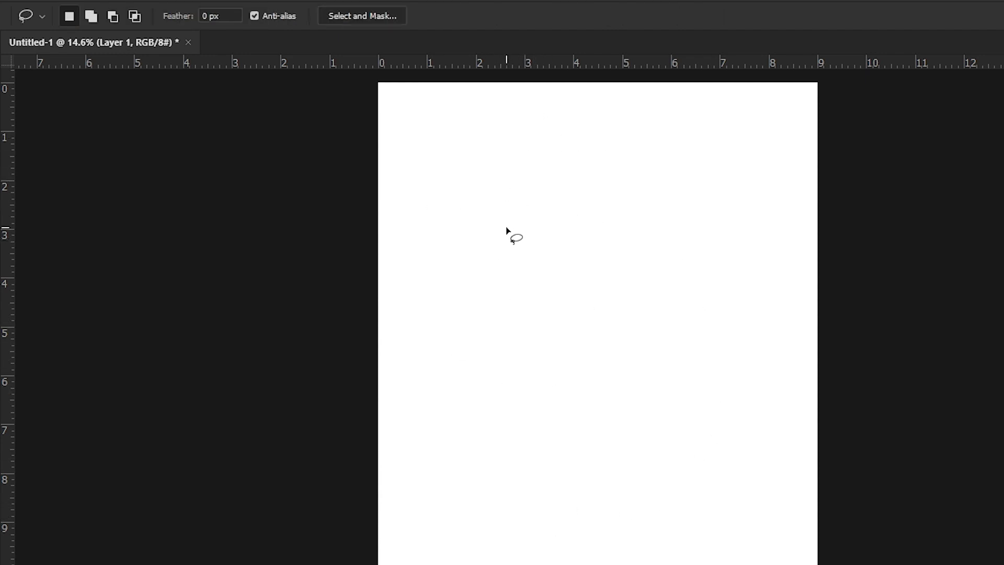
key("b")
mouse_move(661, 175)
left_mouse_down()
mouse_move(542, 175)
mouse_move(651, 331)
mouse_move(616, 162)
mouse_move(553, 320)
mouse_move(672, 130)
mouse_move(533, 155)
left_mouse_up()
left_click_drag(626, 120, 611, 358)
left_click_drag(706, 197, 486, 205)
key("l")
mouse_move(650, 433)
left_mouse_down()
mouse_move(661, 432)
mouse_move(651, 434)
left_mouse_up()
key("Delete")
key("ctrl+d")
key("b")
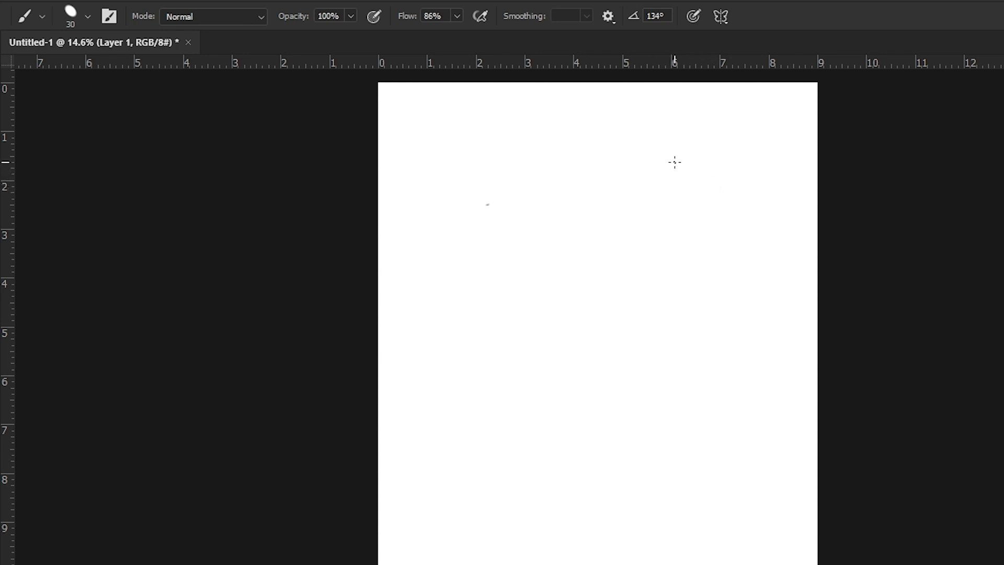
- Sketch the head's outline with loose brush strokes, shaping the forehead, both sides and a rounded chin
mouse_move(613, 146)
left_mouse_down()
mouse_move(740, 176)
mouse_move(677, 166)
mouse_move(738, 193)
mouse_move(554, 146)
mouse_move(738, 206)
mouse_move(722, 314)
left_mouse_up()
left_click_drag(740, 167, 720, 359)
left_click_drag(754, 215, 706, 374)
mouse_move(526, 206)
left_mouse_down()
mouse_move(559, 161)
mouse_move(552, 153)
mouse_move(541, 151)
mouse_move(475, 437)
mouse_move(513, 296)
left_mouse_up()
mouse_move(538, 245)
left_mouse_down()
mouse_move(681, 450)
mouse_move(613, 530)
left_mouse_up()
left_click_drag(522, 518, 507, 489)
mouse_move(515, 222)
left_mouse_down()
mouse_move(492, 435)
mouse_move(654, 456)
mouse_move(476, 286)
left_mouse_up()
mouse_move(518, 170)
left_mouse_down()
mouse_move(512, 477)
mouse_move(585, 513)
left_mouse_up()
left_click_drag(760, 126, 604, 537)
mouse_move(758, 187)
left_mouse_down()
mouse_move(465, 285)
mouse_move(549, 519)
mouse_move(756, 188)
left_mouse_up()
mouse_move(537, 519)
left_mouse_down()
mouse_move(532, 102)
mouse_move(736, 285)
mouse_move(581, 524)
left_mouse_up()
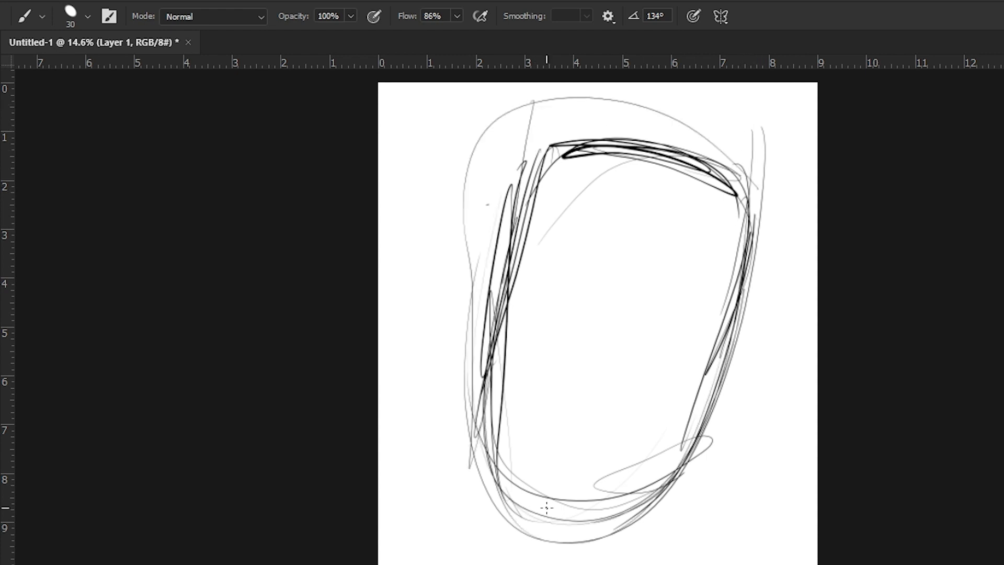
- Sketch an inner arc beneath the forehead outline and undo the trial strokes across the face
mouse_move(753, 285)
left_mouse_down()
mouse_move(758, 260)
mouse_move(727, 333)
mouse_move(729, 317)
mouse_move(551, 210)
mouse_move(523, 315)
mouse_move(537, 291)
left_mouse_up()
mouse_move(545, 233)
left_mouse_down()
mouse_move(559, 444)
mouse_move(656, 422)
left_mouse_up()
mouse_move(740, 290)
left_mouse_down()
mouse_move(528, 400)
mouse_move(510, 390)
left_mouse_up()
mouse_move(486, 374)
left_mouse_down()
mouse_move(495, 442)
mouse_move(586, 563)
mouse_move(612, 546)
mouse_move(559, 547)
left_mouse_up()
key("ctrl+z")
key("ctrl+z")
key("ctrl+z")
key("ctrl+z")
key("ctrl+z")
key("ctrl+z")
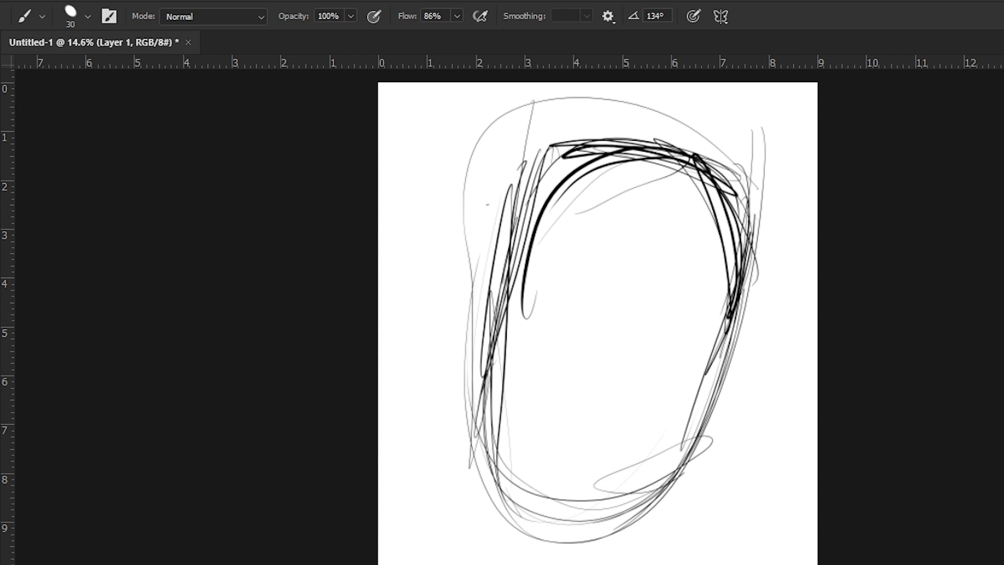
- Reinforce the sides, jaw and chin of the head outline with more loose strokes
mouse_move(711, 133)
left_mouse_down()
mouse_move(749, 315)
mouse_move(574, 134)
mouse_move(514, 482)
mouse_move(491, 408)
left_mouse_up()
left_click_drag(768, 361, 680, 478)
mouse_move(603, 513)
left_mouse_down()
mouse_move(642, 486)
mouse_move(747, 254)
mouse_move(659, 157)
mouse_move(654, 167)
mouse_move(622, 152)
mouse_move(673, 511)
mouse_move(722, 162)
left_mouse_up()
left_click_drag(511, 175, 497, 407)
mouse_move(704, 465)
left_mouse_down()
mouse_move(684, 497)
mouse_move(537, 523)
left_mouse_up()
- Sketch a curved horizontal eye guideline and a vertical centre guideline across the face
mouse_move(785, 293)
left_mouse_down()
mouse_move(424, 241)
mouse_move(524, 285)
mouse_move(462, 257)
left_mouse_up()
left_click_drag(679, 111, 594, 492)
left_click_drag(670, 132, 684, 151)
left_click_drag(759, 339, 458, 278)
left_click_drag(682, 139, 591, 556)
mouse_move(695, 310)
left_mouse_down()
mouse_move(743, 349)
mouse_move(773, 358)
mouse_move(778, 377)
left_mouse_up()
mouse_move(557, 286)
left_mouse_down()
mouse_move(635, 336)
mouse_move(817, 515)
left_mouse_up()
key("ctrl+z")
key("ctrl+z")
key("ctrl+z")
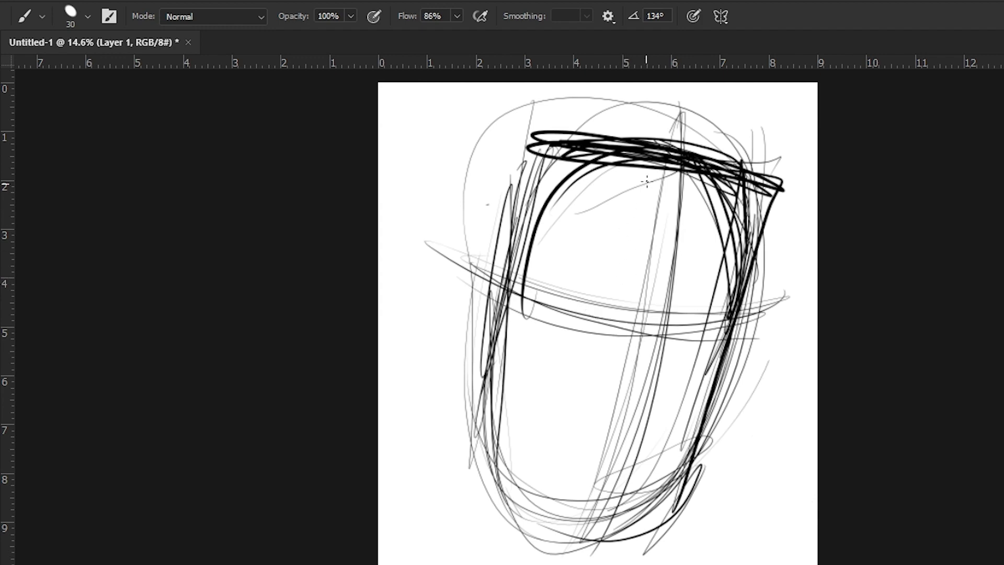
- Add two long strokes along the vertical centre guideline from the forehead past the chin
mouse_move(675, 157)
left_mouse_down()
mouse_move(683, 277)
mouse_move(607, 564)
left_mouse_up()
mouse_move(691, 113)
left_mouse_down()
mouse_move(680, 282)
mouse_move(599, 564)
left_mouse_up()
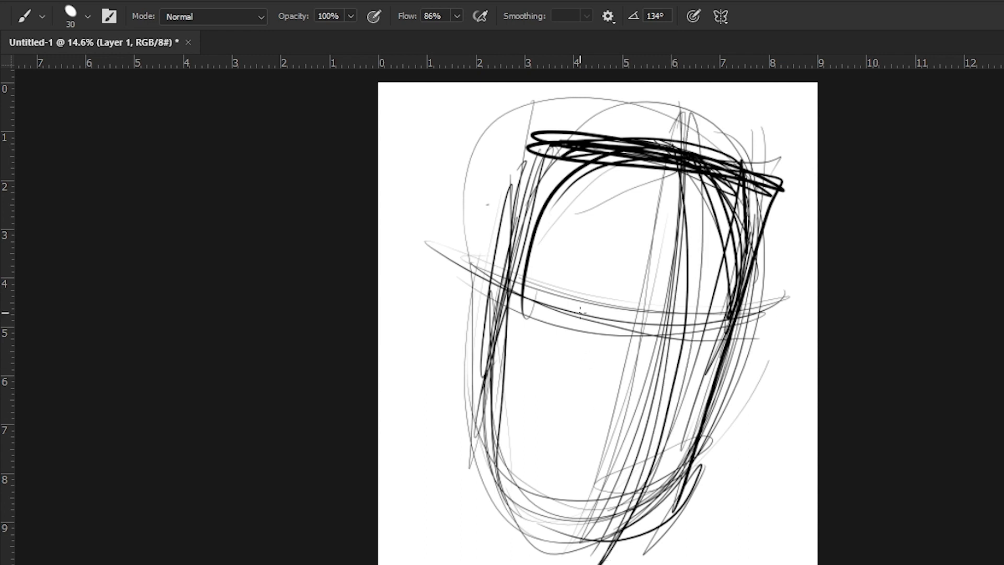
mouse_move(602, 475)
left_mouse_down()
mouse_move(597, 516)
mouse_move(444, 423)
mouse_move(641, 471)
left_mouse_up()
mouse_move(754, 157)
left_mouse_down()
mouse_move(722, 148)
mouse_move(721, 564)
left_mouse_up()
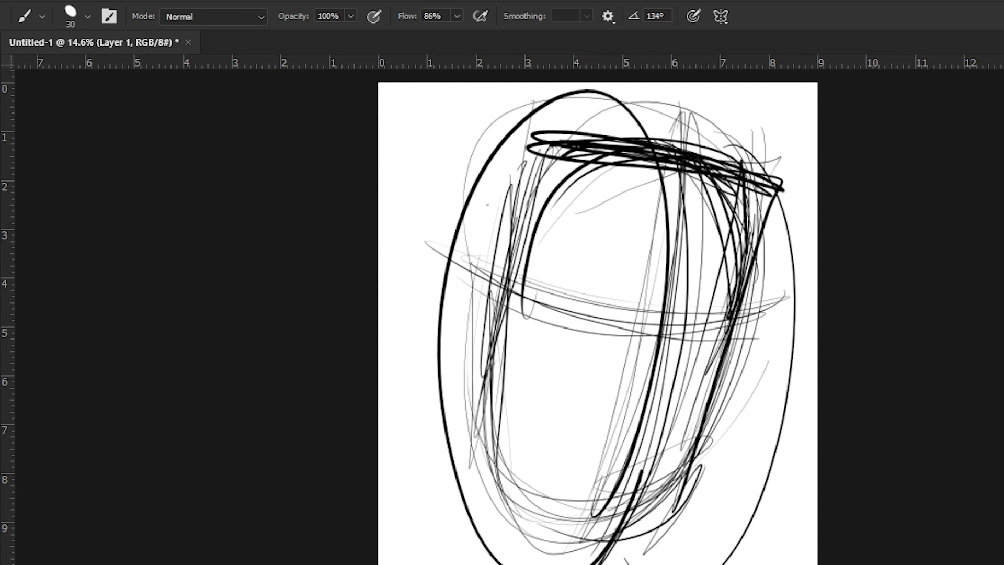
key("ctrl+z")
key("ctrl+z")
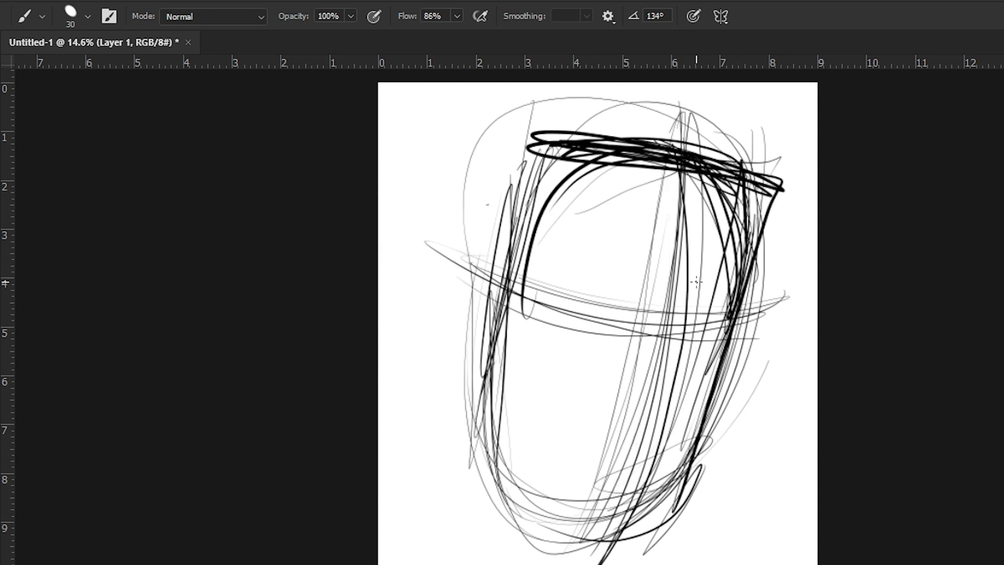
- Darken the vertical centre guideline and the curved eye guideline with bolder strokes
mouse_move(664, 124)
left_mouse_down()
mouse_move(674, 242)
mouse_move(594, 564)
left_mouse_up()
mouse_move(708, 91)
left_mouse_down()
mouse_move(701, 204)
mouse_move(591, 563)
left_mouse_up()
mouse_move(777, 320)
left_mouse_down()
mouse_move(582, 338)
mouse_move(775, 310)
mouse_move(482, 255)
left_mouse_up()
mouse_move(711, 293)
left_mouse_down()
mouse_move(631, 309)
mouse_move(524, 276)
left_mouse_up()
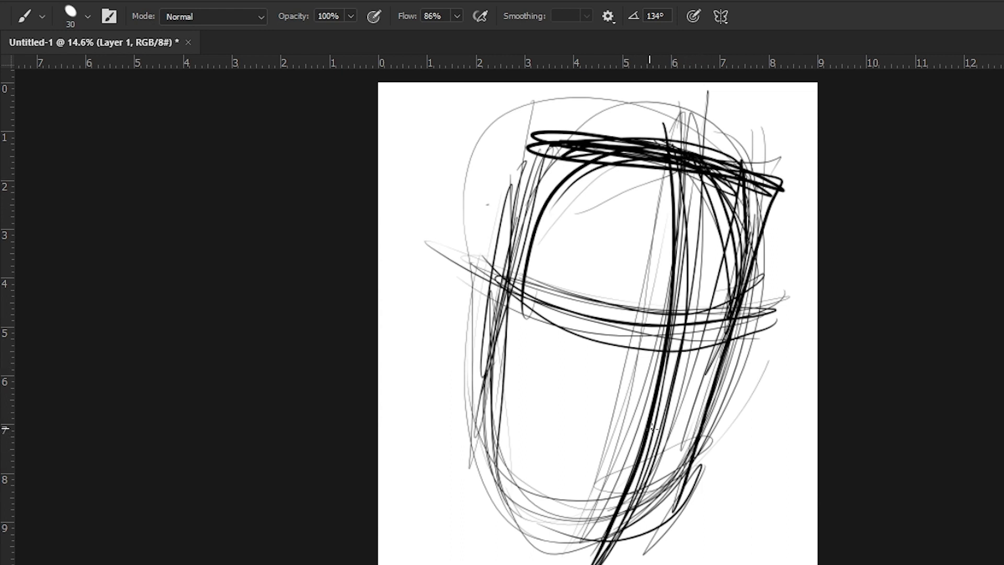
- Sketch short, slightly curved horizontal strokes below the eye line to mark the base of the nose
left_click_drag(705, 414, 591, 408)
left_click_drag(715, 383, 639, 382)
mouse_move(674, 315)
left_mouse_down()
mouse_move(669, 343)
mouse_move(679, 353)
mouse_move(628, 534)
left_mouse_up()
key("ctrl+z")
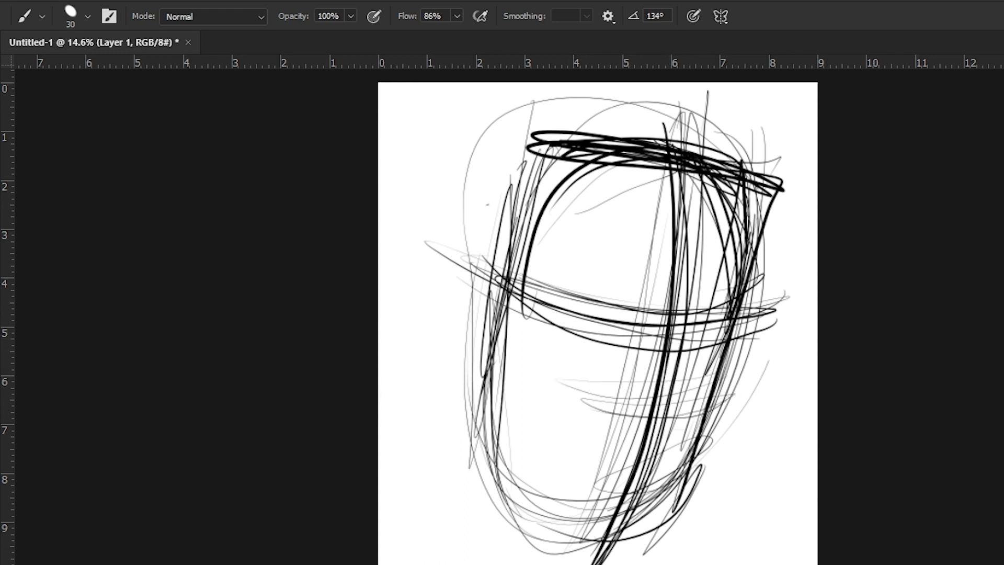
mouse_move(701, 423)
left_mouse_down()
mouse_move(535, 395)
mouse_move(727, 402)
mouse_move(607, 407)
left_mouse_up()
mouse_move(708, 390)
left_mouse_down()
mouse_move(587, 398)
mouse_move(603, 392)
left_mouse_up()
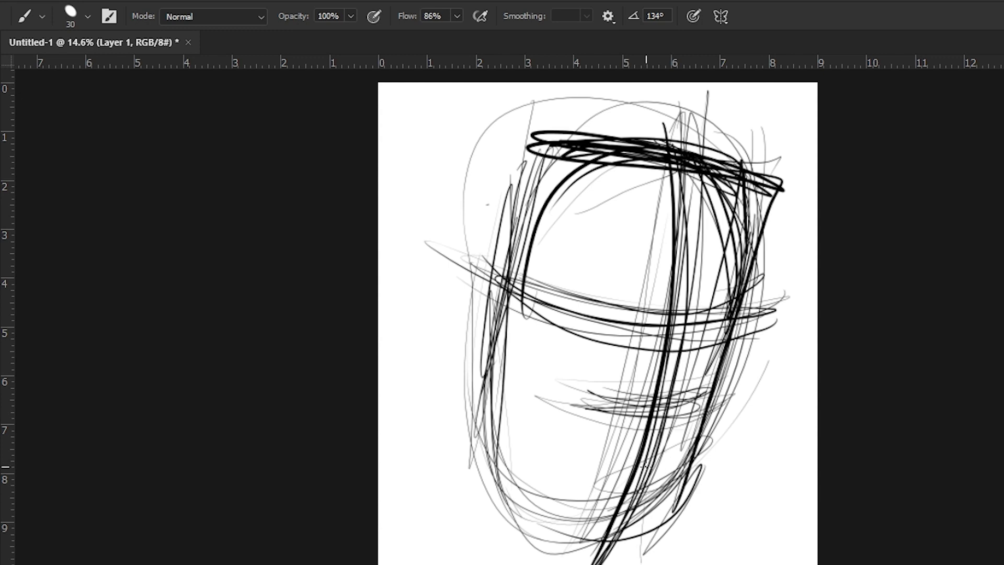
mouse_move(613, 459)
left_mouse_down()
mouse_move(669, 454)
mouse_move(607, 453)
mouse_move(598, 438)
mouse_move(680, 444)
left_mouse_up()
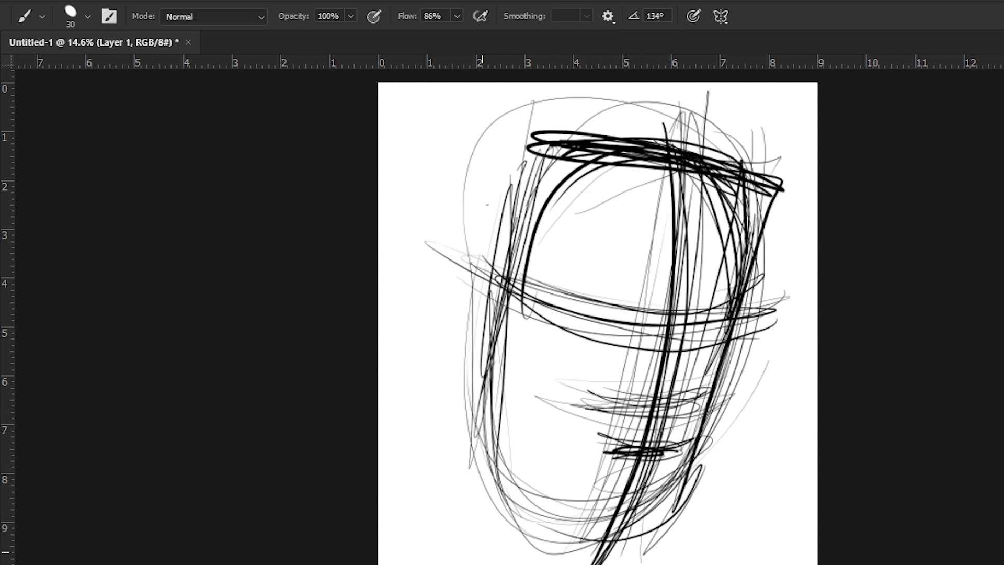
key("ctrl+z")
key("ctrl+z")
key("ctrl+z")
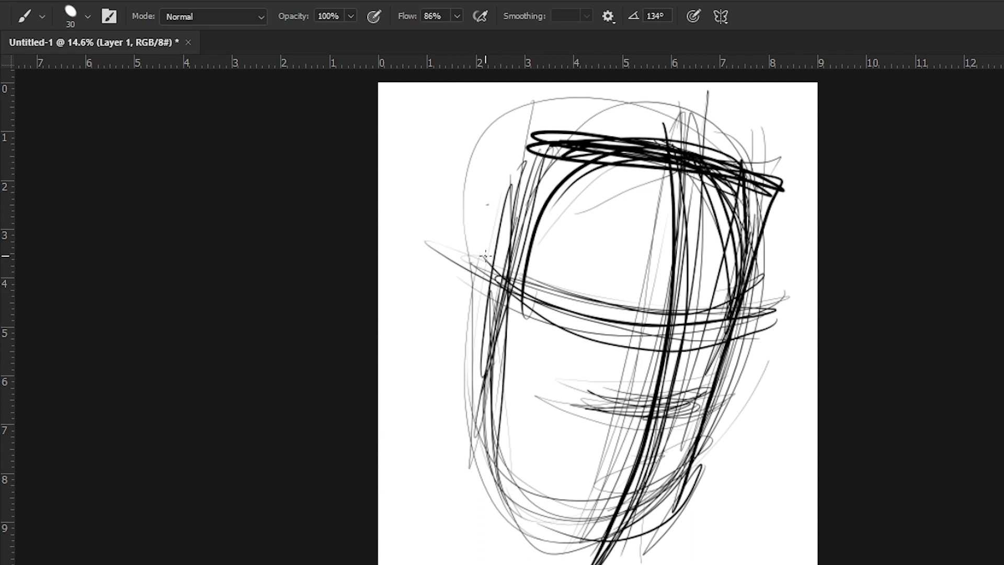
- Sketch bold angled strokes extending outward from both sides of the head to the canvas edges
left_click_drag(499, 214, 378, 257)
left_click_drag(778, 236, 816, 270)
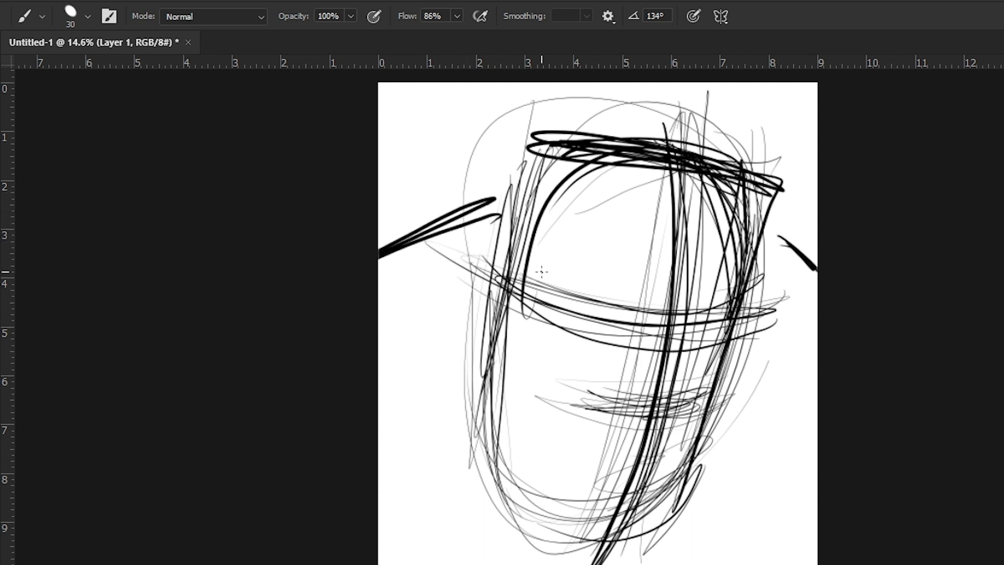
mouse_move(757, 217)
left_mouse_down()
mouse_move(800, 258)
mouse_move(816, 249)
mouse_move(724, 460)
left_mouse_up()
left_click_drag(393, 257, 399, 309)
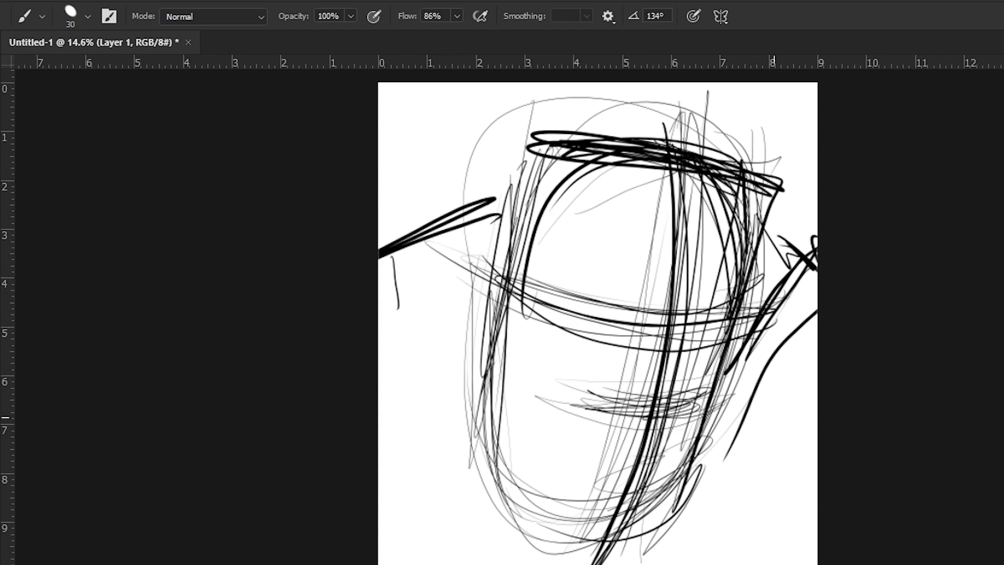
- Thicken the face's centre line and add a long curved contour from the forehead down across the cheek
left_click_drag(683, 149, 699, 299)
left_click_drag(693, 175, 576, 564)
left_click_drag(704, 201, 610, 548)
left_click_drag(611, 111, 681, 170)
mouse_move(657, 134)
left_mouse_down()
mouse_move(583, 212)
mouse_move(516, 564)
left_mouse_up()
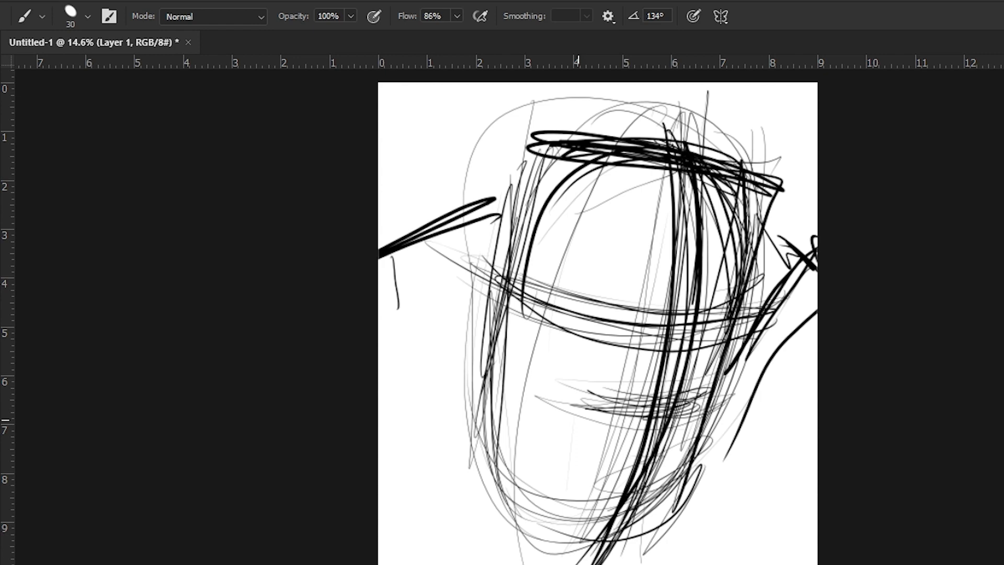
mouse_move(483, 562)
left_mouse_down()
mouse_move(398, 560)
mouse_move(379, 534)
left_mouse_up()
key("ctrl+z")
key("ctrl+shift+z")
- Try blocking in an eye with dense dark strokes on the eye guideline
left_click_drag(628, 328, 594, 316)
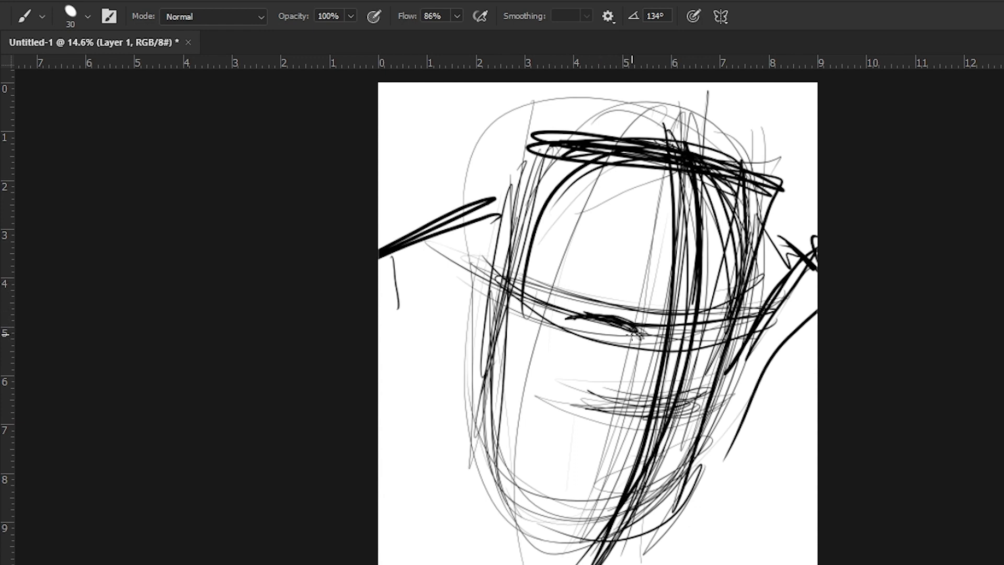
mouse_move(632, 336)
left_mouse_down()
mouse_move(560, 317)
mouse_move(632, 337)
left_mouse_up()
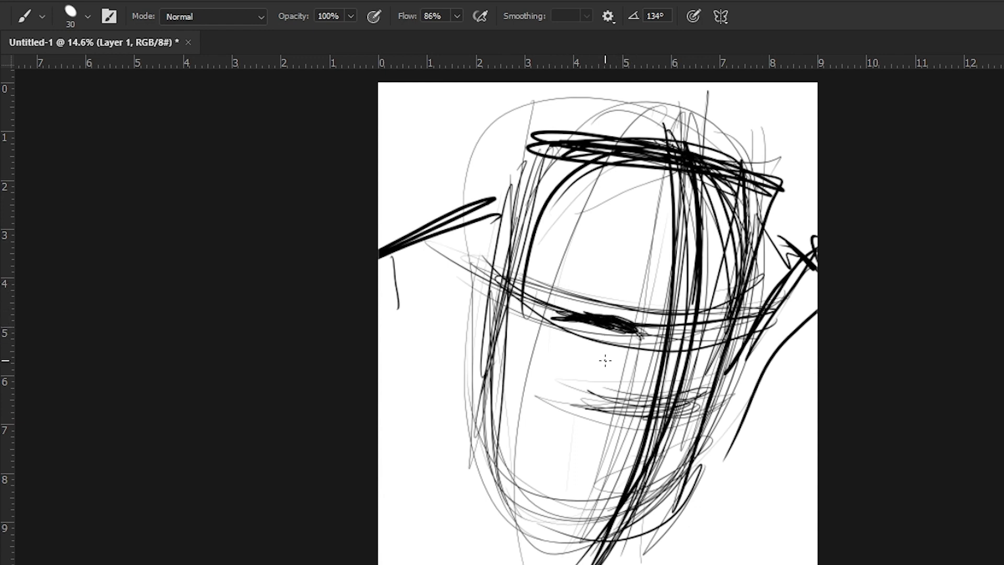
key("z")
mouse_move(457, 328)
left_mouse_down()
mouse_move(577, 373)
mouse_move(363, 352)
left_mouse_up()
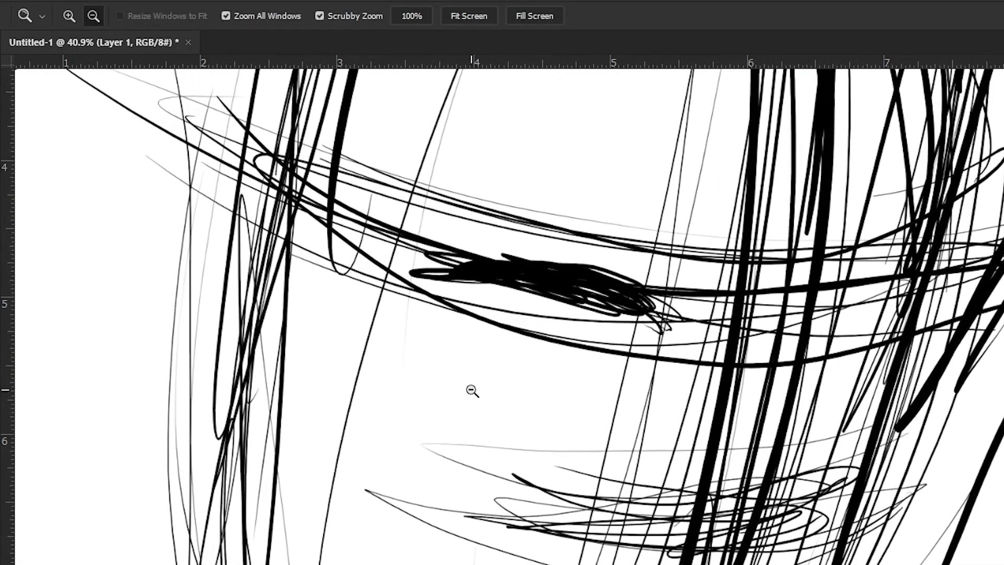
key("ctrl+z")
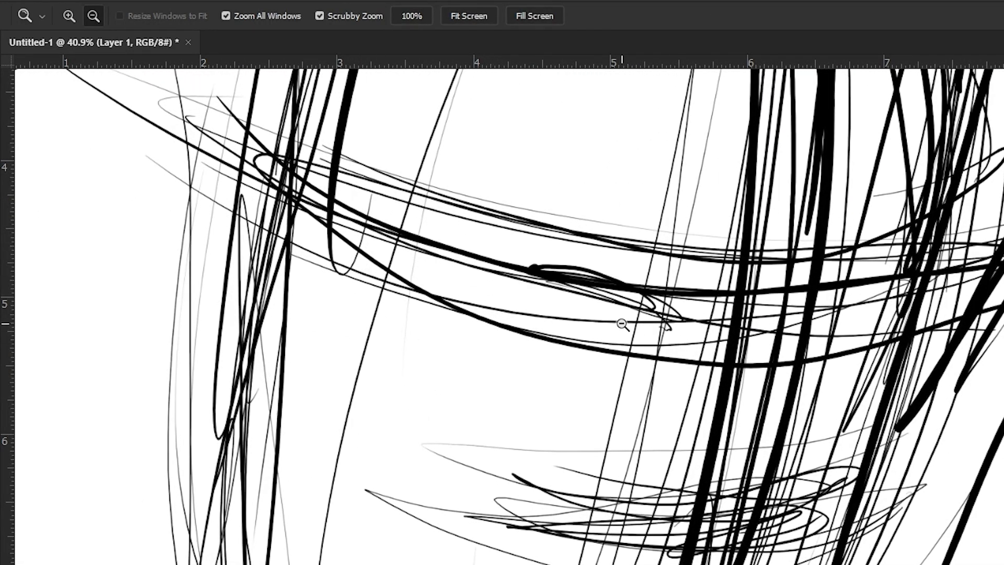
- Draw a long sweeping stroke along the eye guideline and undo the extra eyelid strokes below it
key("b")
mouse_move(932, 265)
left_mouse_down()
mouse_move(693, 338)
mouse_move(355, 216)
mouse_move(497, 294)
mouse_move(391, 224)
left_mouse_up()
left_click_drag(614, 360, 621, 379)
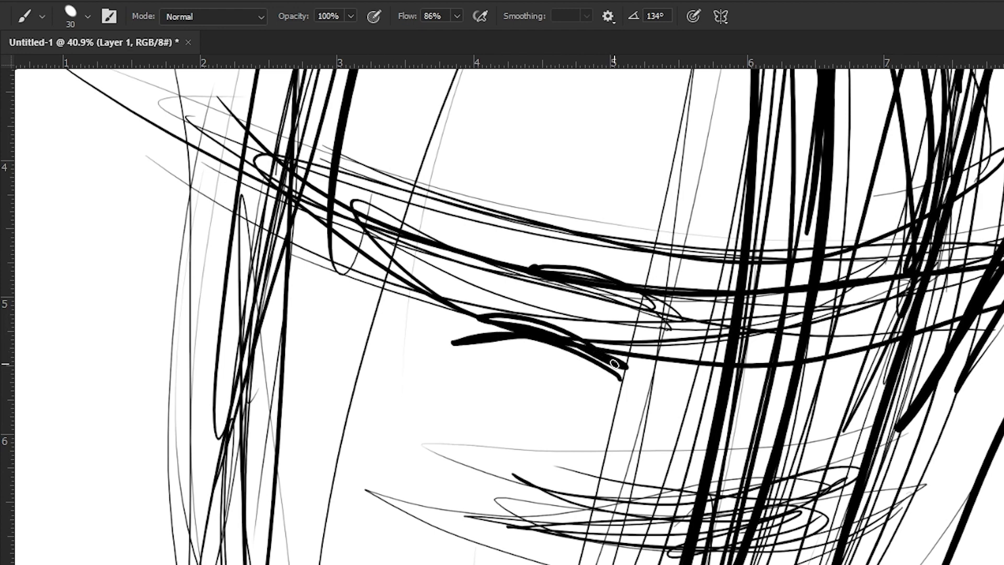
key("ctrl+z")
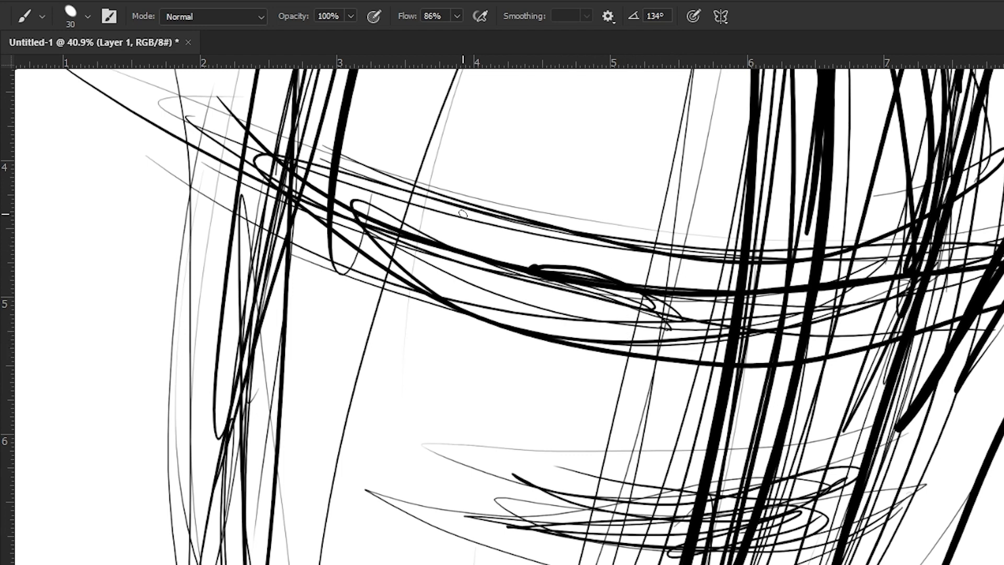
- Try to shape the upper eyelid and inner eye corner with thick curved strokes
mouse_move(660, 348)
left_mouse_down()
mouse_move(591, 293)
mouse_move(654, 340)
mouse_move(580, 297)
left_mouse_up()
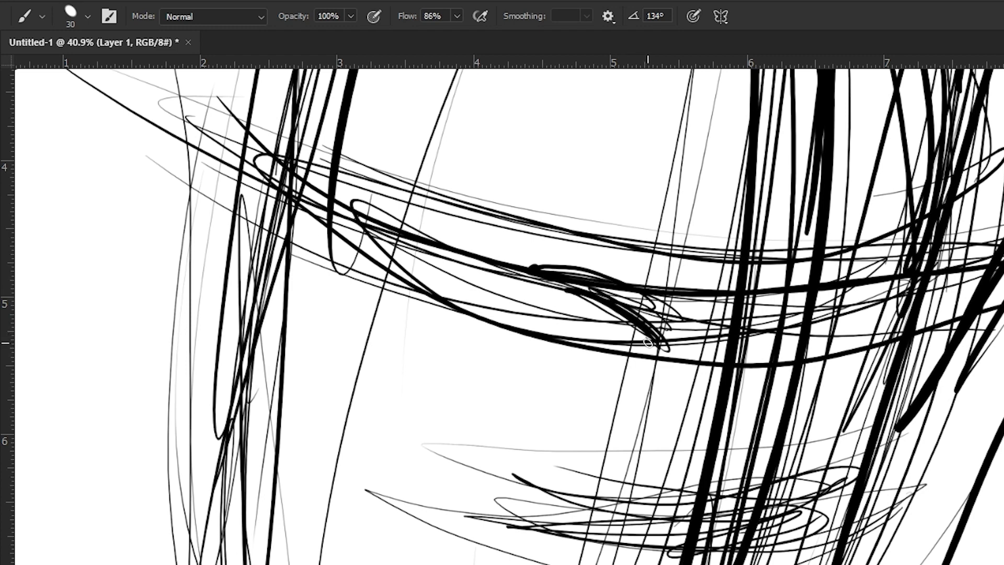
left_click_drag(474, 309, 606, 312)
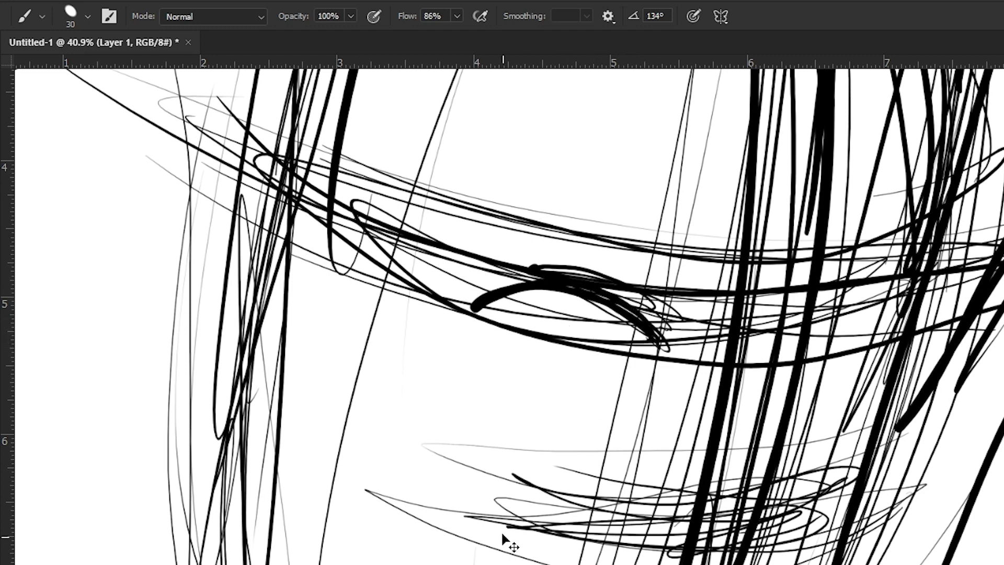
key("ctrl+z")
left_click_drag(667, 358, 671, 360)
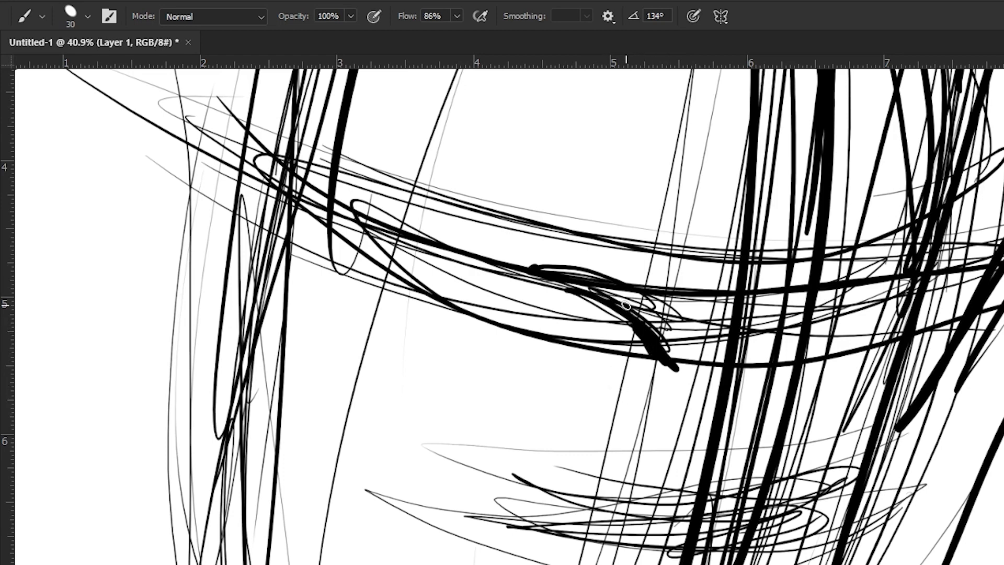
left_click_drag(613, 311, 661, 390)
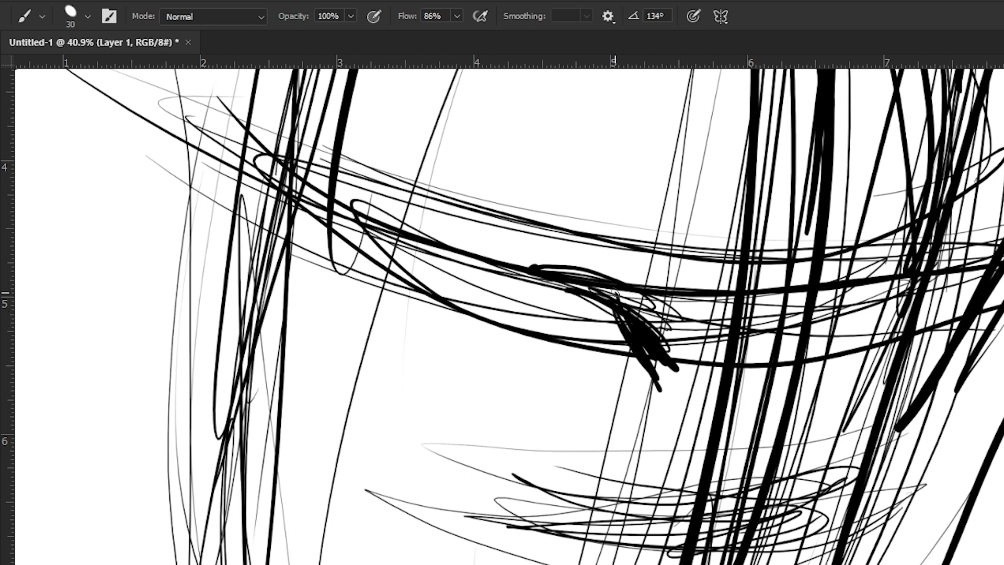
- Clear a lassoed area around the inner eye corner and redraw the corner with short bold strokes
key("l")
left_click_drag(666, 398, 660, 396)
key("Delete")
key("b")
mouse_move(629, 315)
left_mouse_down()
mouse_move(666, 369)
mouse_move(602, 311)
left_mouse_up()
left_click_drag(647, 369, 635, 337)
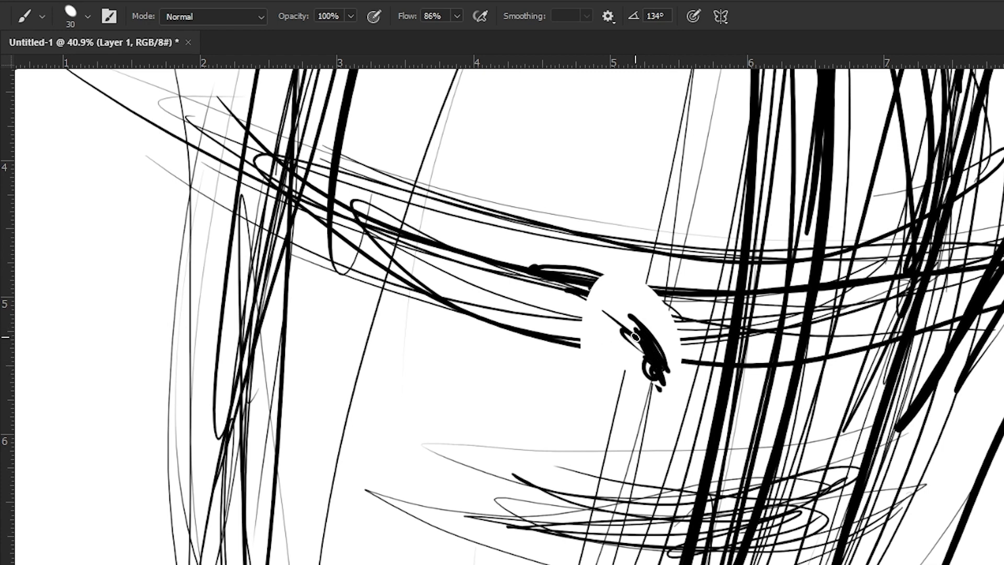
- Draw the upper eyelid line outward from the inner corner and thicken the tear duct area
mouse_move(636, 343)
left_mouse_down()
mouse_move(490, 292)
mouse_move(660, 387)
mouse_move(600, 327)
mouse_move(477, 298)
left_mouse_up()
left_click_drag(636, 353, 456, 294)
mouse_move(651, 389)
left_mouse_down()
mouse_move(614, 389)
mouse_move(586, 443)
mouse_move(639, 371)
mouse_move(611, 389)
left_mouse_up()
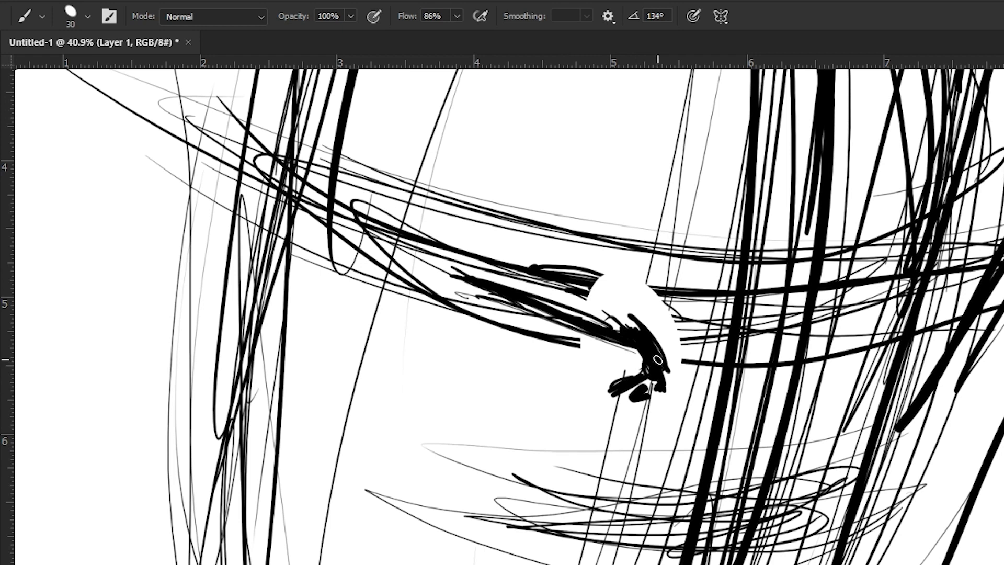
left_click_drag(637, 320, 630, 316)
- Draw the curved lower eyelid and the outer eye corner, joining them to the inner corner
mouse_move(607, 381)
left_mouse_down()
mouse_move(547, 368)
mouse_move(489, 323)
mouse_move(530, 355)
mouse_move(588, 369)
mouse_move(494, 317)
left_mouse_up()
mouse_move(521, 350)
left_mouse_down()
mouse_move(504, 321)
mouse_move(577, 375)
left_mouse_up()
mouse_move(500, 308)
left_mouse_down()
mouse_move(612, 380)
mouse_move(503, 317)
left_mouse_up()
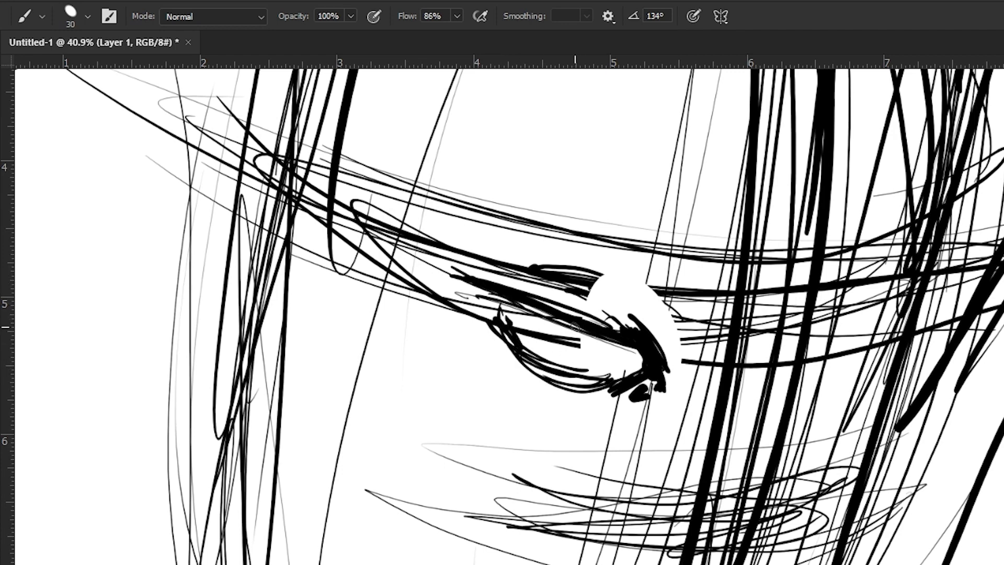
left_click_drag(633, 389, 593, 403)
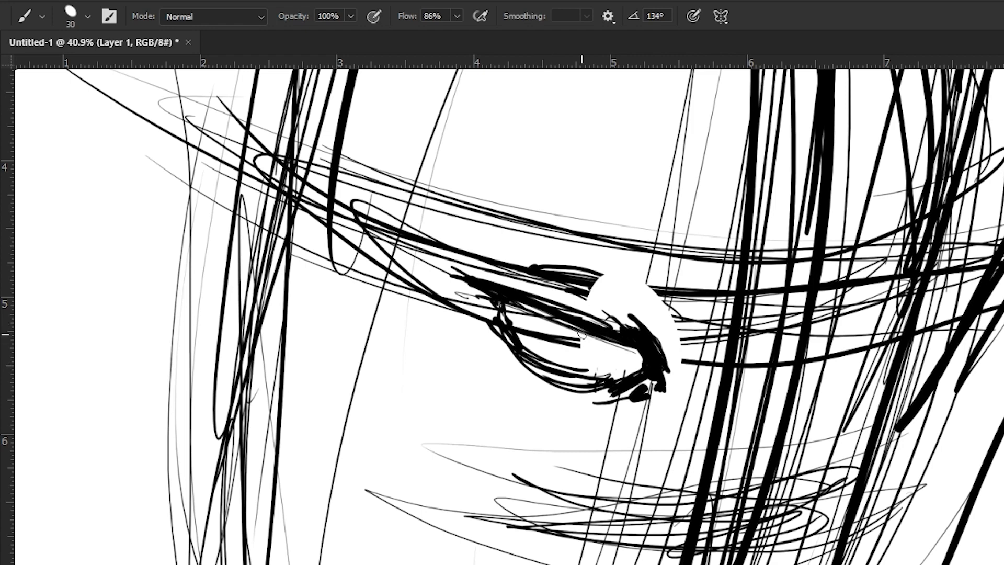
- Sketch a dark pupil beneath the upper eyelid and a curved edge for the iris
left_click_drag(583, 335, 582, 344)
left_click_drag(599, 479, 341, 461)
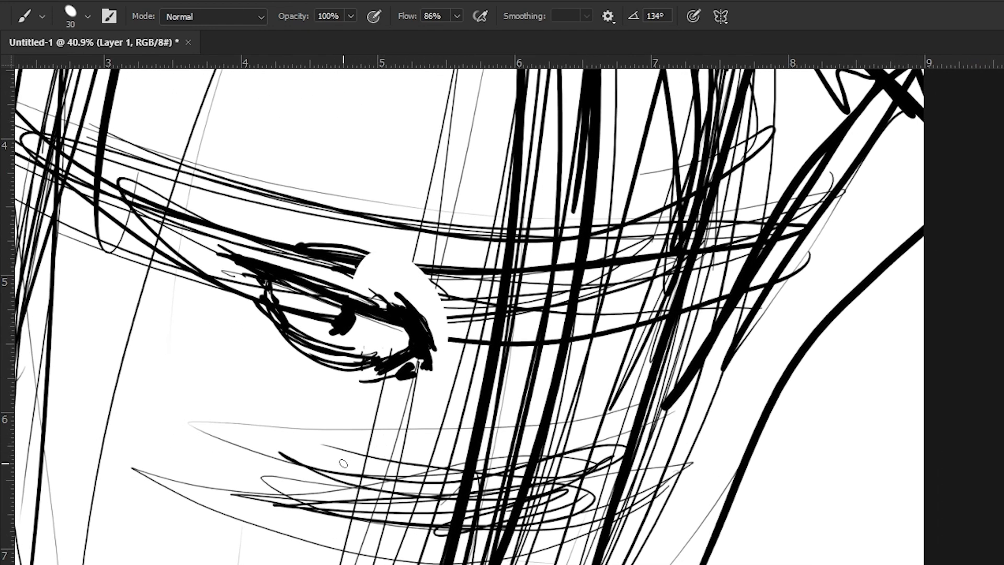
left_click_drag(376, 311, 366, 352)
left_click_drag(392, 423, 539, 507)
- Cut the dark pupil down to a smaller mark beneath the upper eyelid and add a second curved iris line
key("l")
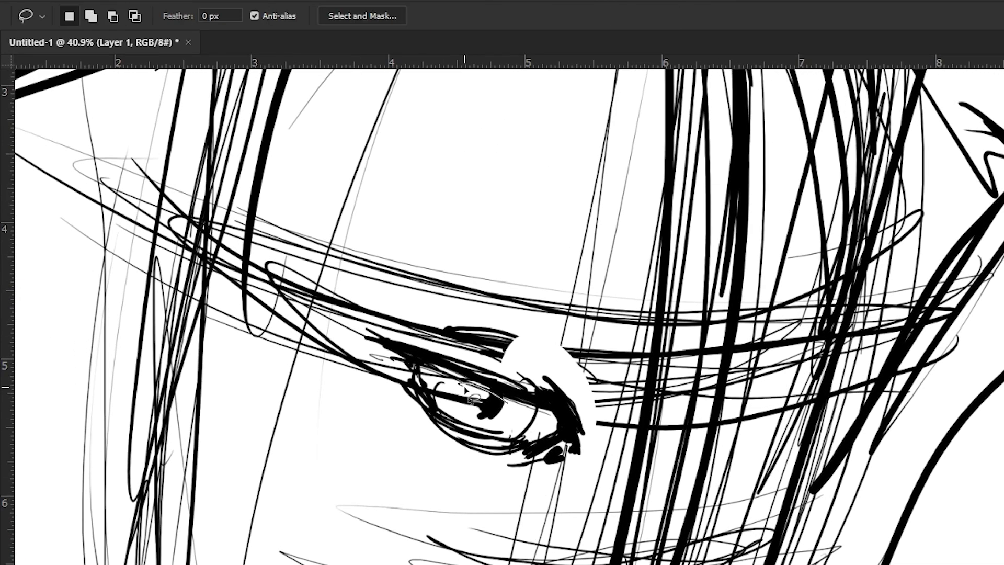
key("ctrl+z")
key("b")
mouse_move(490, 393)
left_mouse_down()
mouse_move(483, 414)
mouse_move(510, 429)
left_mouse_up()
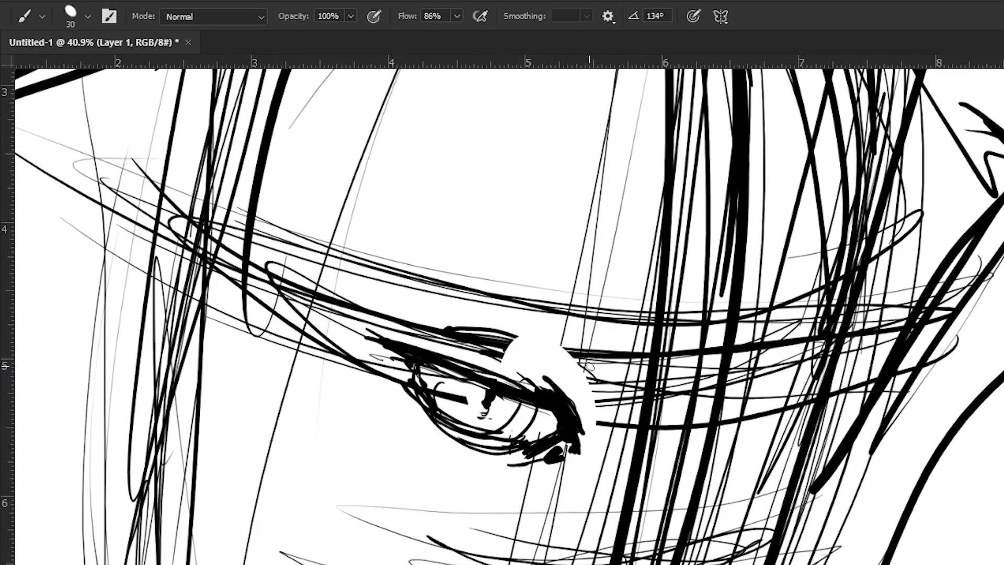
- Draw a thick inner brow stroke rising steeply from the nose bridge beside the inner eye corner to a forked peak
left_click_drag(578, 370, 607, 407)
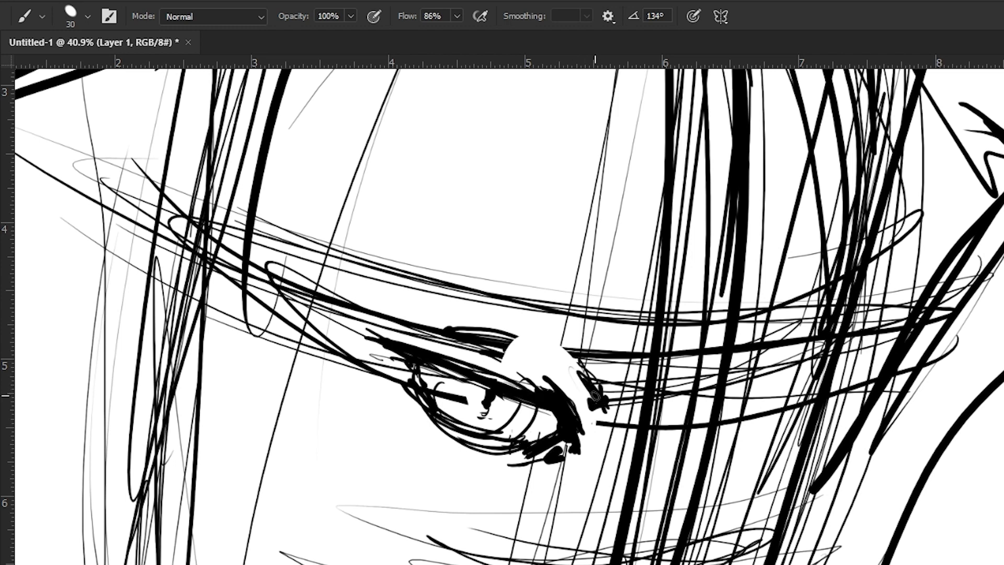
key("ctrl+z")
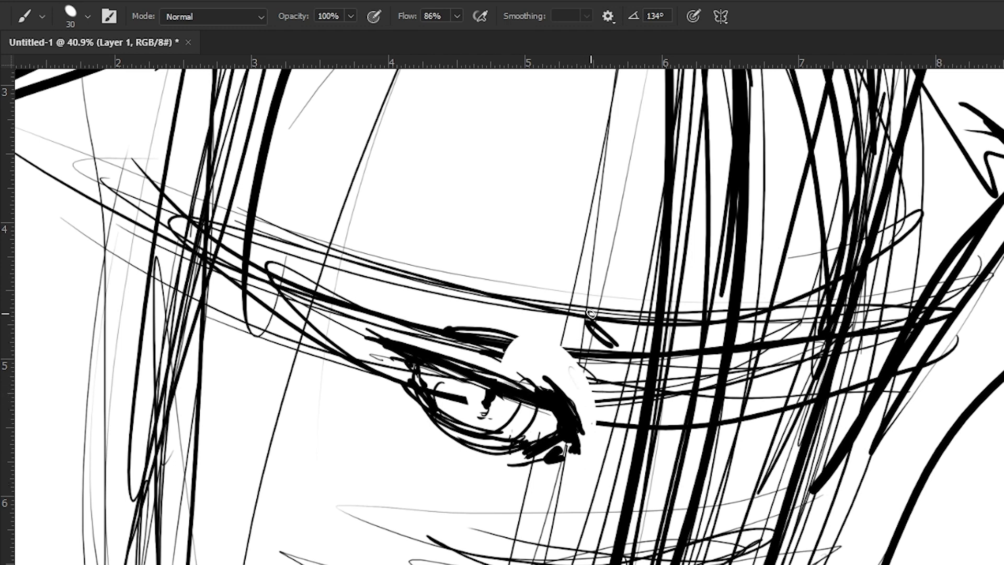
mouse_move(564, 377)
left_mouse_down()
mouse_move(600, 403)
mouse_move(559, 364)
mouse_move(597, 391)
left_mouse_up()
left_click_drag(525, 313, 565, 366)
left_click_drag(504, 264, 564, 367)
left_click_drag(495, 221, 564, 377)
left_click_drag(535, 299, 517, 228)
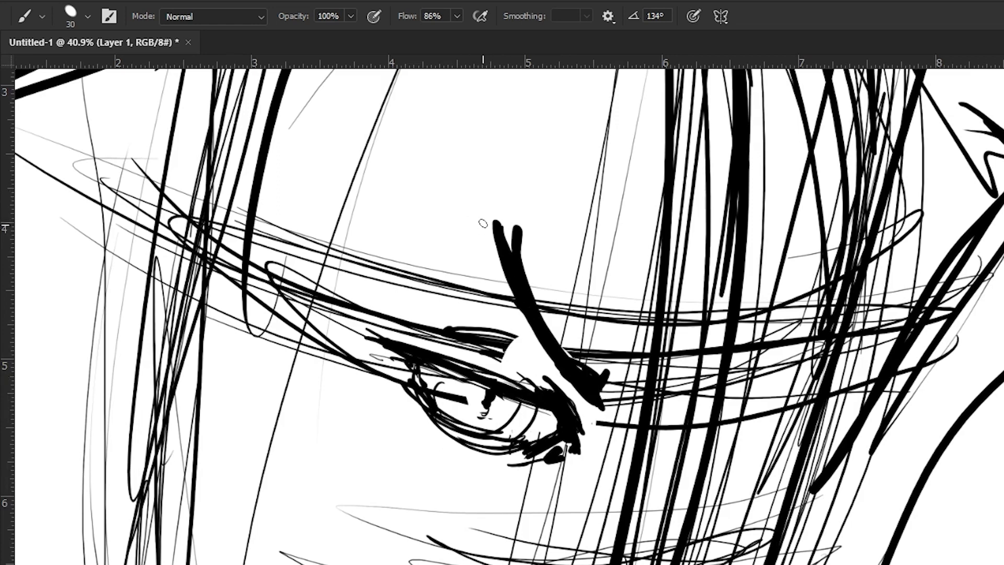
left_click_drag(484, 202, 505, 225)
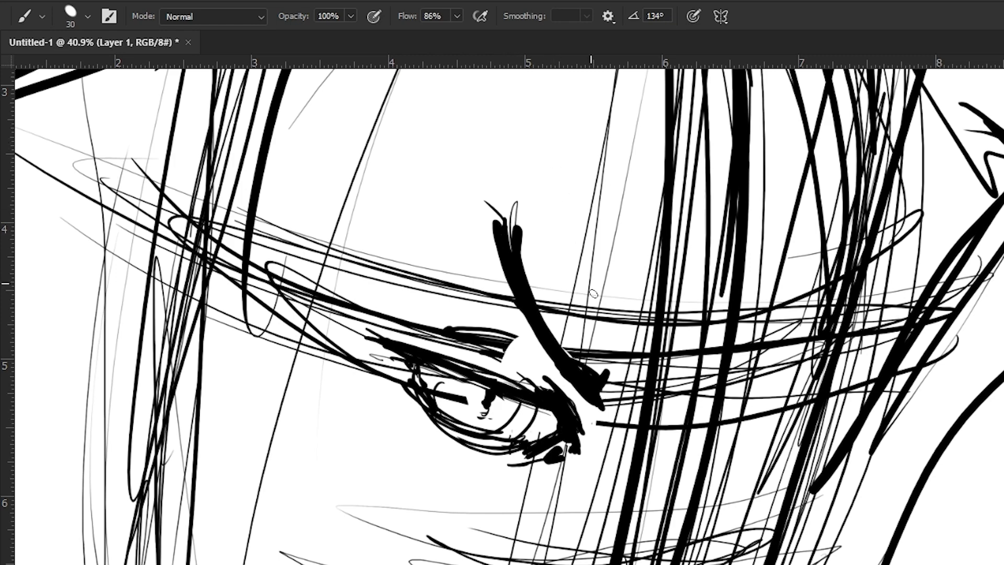
- Draw the brow's arched outer half with a lower edge, and fill short strokes between the inner brow and the eye
mouse_move(519, 204)
left_mouse_down()
mouse_move(559, 370)
mouse_move(589, 397)
mouse_move(564, 303)
left_mouse_up()
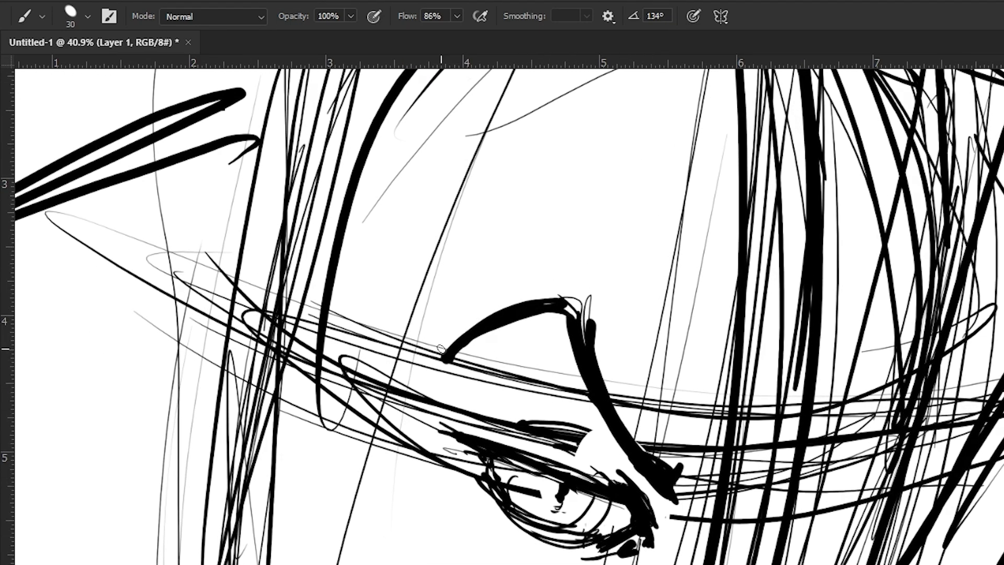
left_click_drag(447, 367, 557, 314)
mouse_move(469, 524)
left_mouse_down()
mouse_move(368, 367)
mouse_move(403, 434)
left_mouse_up()
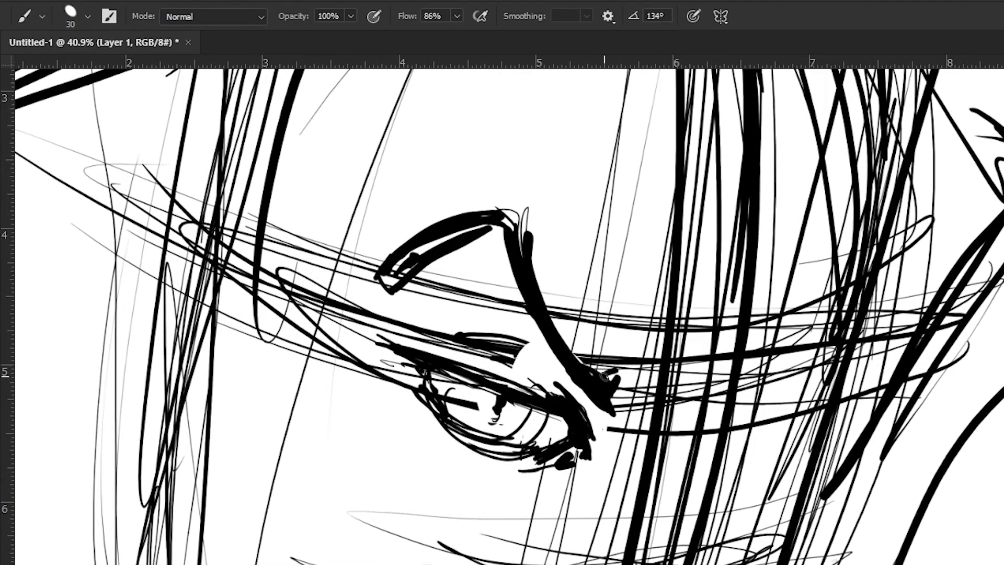
left_click_drag(449, 493, 397, 478)
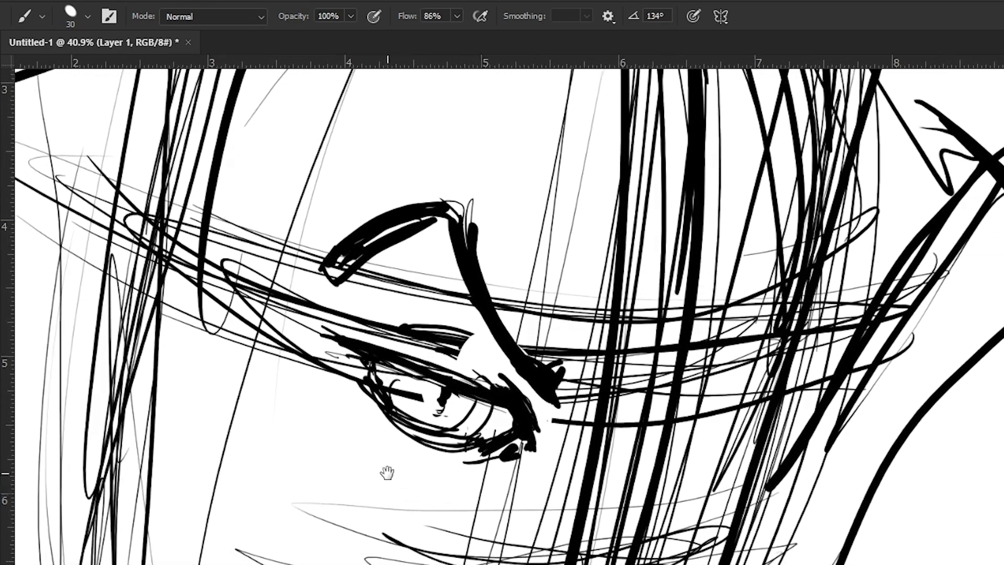
mouse_move(284, 378)
left_mouse_down()
mouse_move(344, 360)
mouse_move(332, 278)
mouse_move(353, 337)
left_mouse_up()
left_click_drag(493, 307, 523, 338)
left_click_drag(499, 328, 530, 363)
- Sketch the far eye across the nose bridge with corner marks, lid outline and iris, and circle the near eye's iris
left_click_drag(350, 446, 485, 354)
left_click_drag(485, 354, 276, 322)
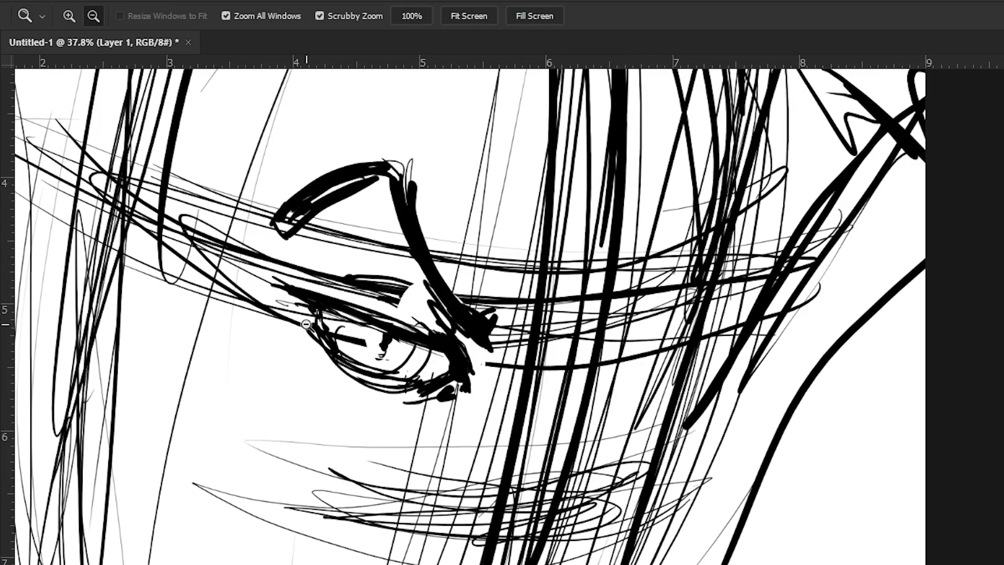
left_click_drag(621, 317, 625, 311)
key("b")
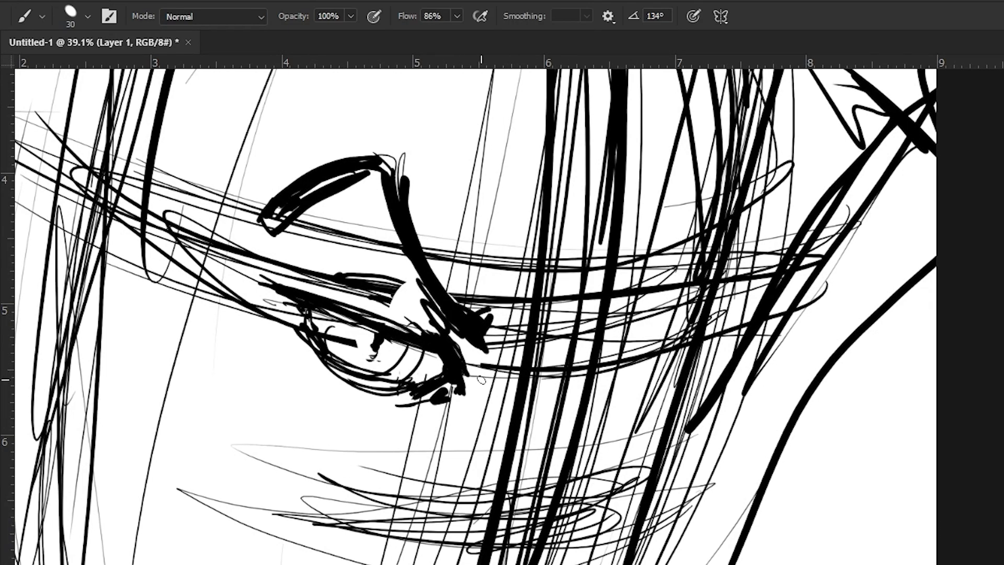
left_click_drag(638, 371, 647, 364)
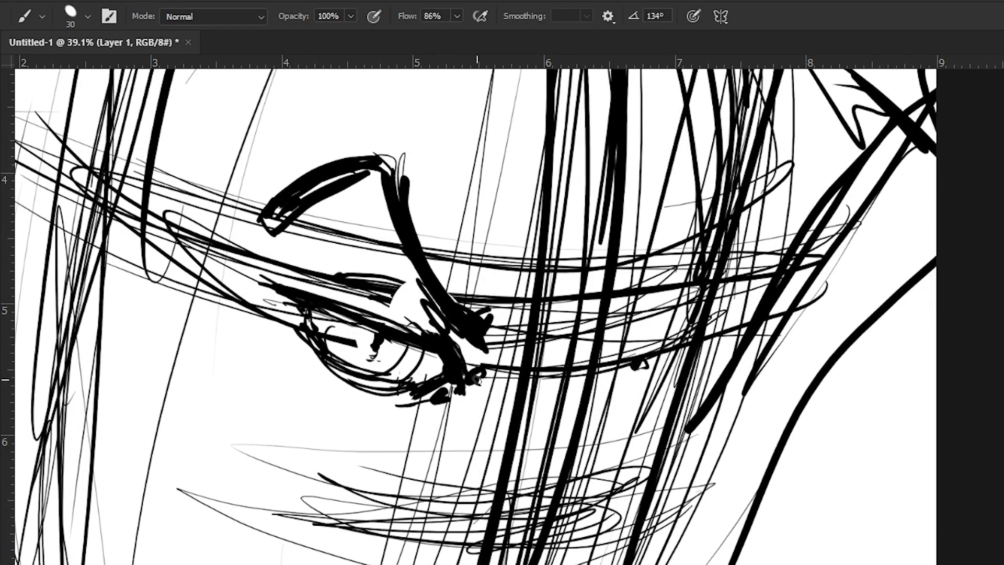
mouse_move(412, 345)
left_mouse_down()
mouse_move(421, 364)
mouse_move(413, 306)
left_mouse_up()
mouse_move(512, 364)
left_mouse_down()
mouse_move(583, 384)
mouse_move(570, 350)
mouse_move(613, 362)
left_mouse_up()
left_click_drag(596, 312, 588, 418)
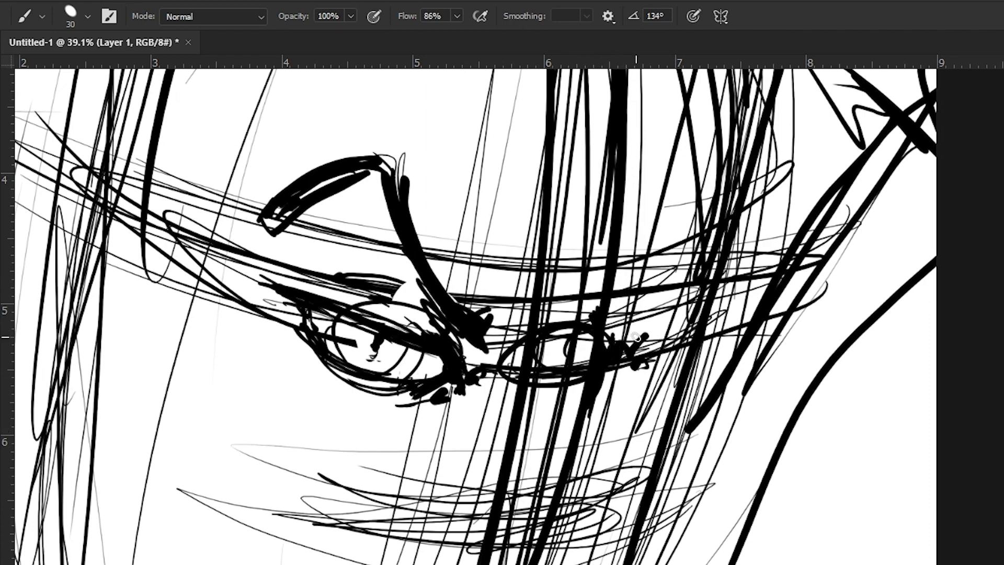
- Draw a bold, tall oval for a bulging eye beside the far eye, with a rounded pouch beneath it
mouse_move(611, 342)
left_mouse_down()
mouse_move(631, 297)
mouse_move(609, 324)
left_mouse_up()
mouse_move(622, 288)
left_mouse_down()
mouse_move(696, 235)
mouse_move(657, 246)
left_mouse_up()
mouse_move(617, 314)
left_mouse_down()
mouse_move(641, 274)
mouse_move(700, 252)
left_mouse_up()
mouse_move(632, 266)
left_mouse_down()
mouse_move(699, 231)
mouse_move(709, 255)
left_mouse_up()
mouse_move(607, 374)
left_mouse_down()
mouse_move(660, 383)
mouse_move(607, 342)
left_mouse_up()
left_click_drag(634, 374, 677, 359)
mouse_move(689, 260)
left_mouse_down()
mouse_move(682, 364)
mouse_move(688, 268)
left_mouse_up()
- Delete the sketch lines inside the bulging eye's outline using a lasso selection, and clear the selection
key("l")
left_click_drag(650, 357, 639, 343)
key("Delete")
key("ctrl+d")
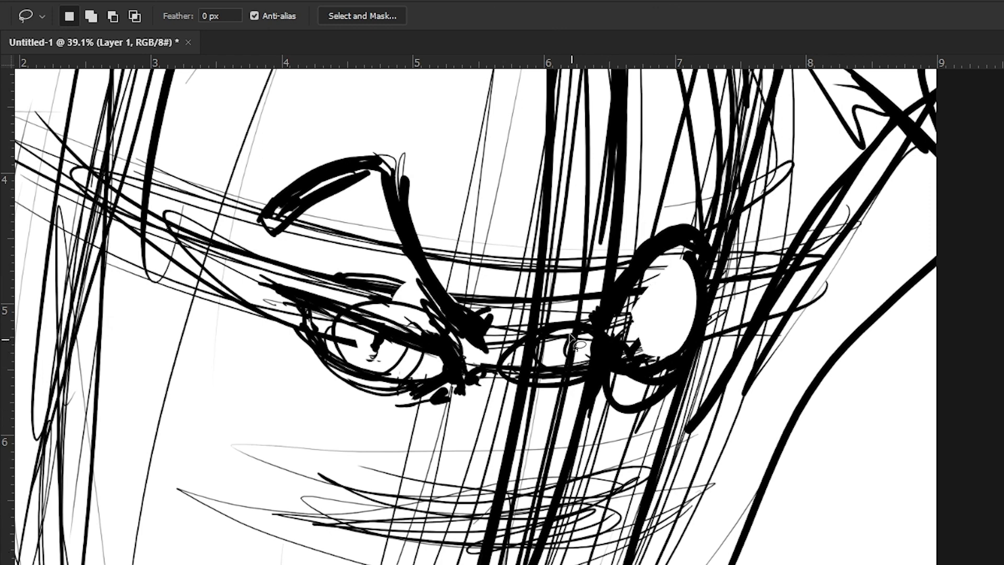
- Draw a dark pupil with concentric iris rings inside the bulging eye, and add small marks to the near eye's pupil
key("b")
left_click_drag(682, 246, 648, 356)
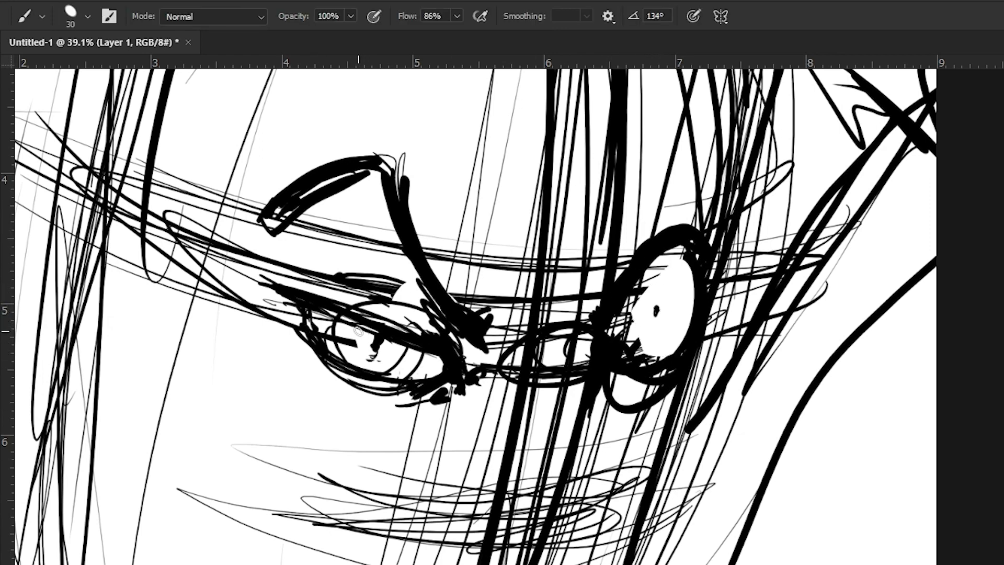
left_click_drag(359, 343, 373, 340)
mouse_move(664, 323)
left_mouse_down()
mouse_move(683, 322)
mouse_move(640, 328)
mouse_move(650, 347)
left_mouse_up()
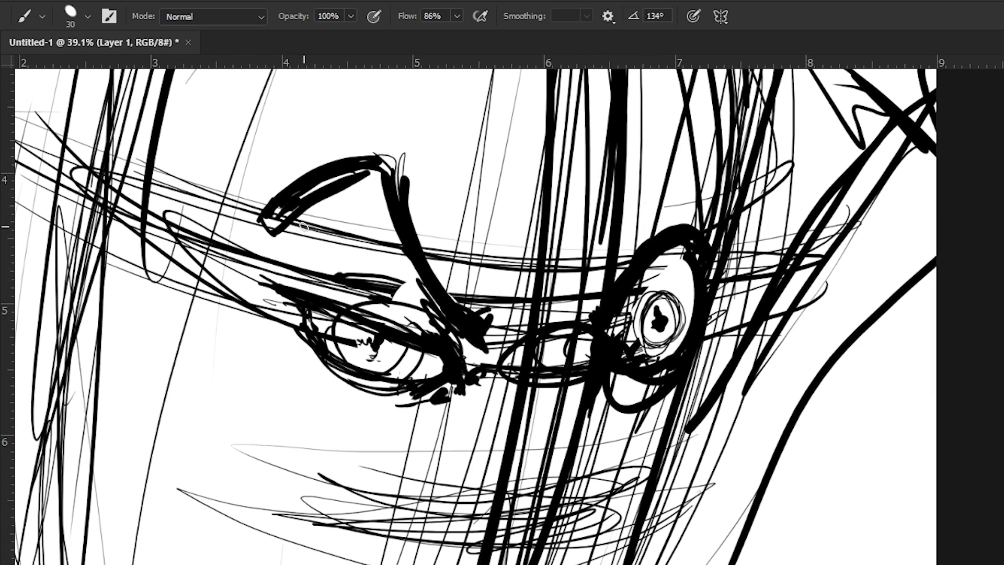
- Draw a thick, narrow pointed brow loop above the bulging eye, joining it to the eye's outline
mouse_move(662, 167)
left_mouse_down()
mouse_move(617, 282)
mouse_move(648, 232)
mouse_move(731, 213)
left_mouse_up()
left_click_drag(709, 128, 597, 307)
left_click_drag(649, 237, 735, 212)
left_click_drag(716, 168, 708, 177)
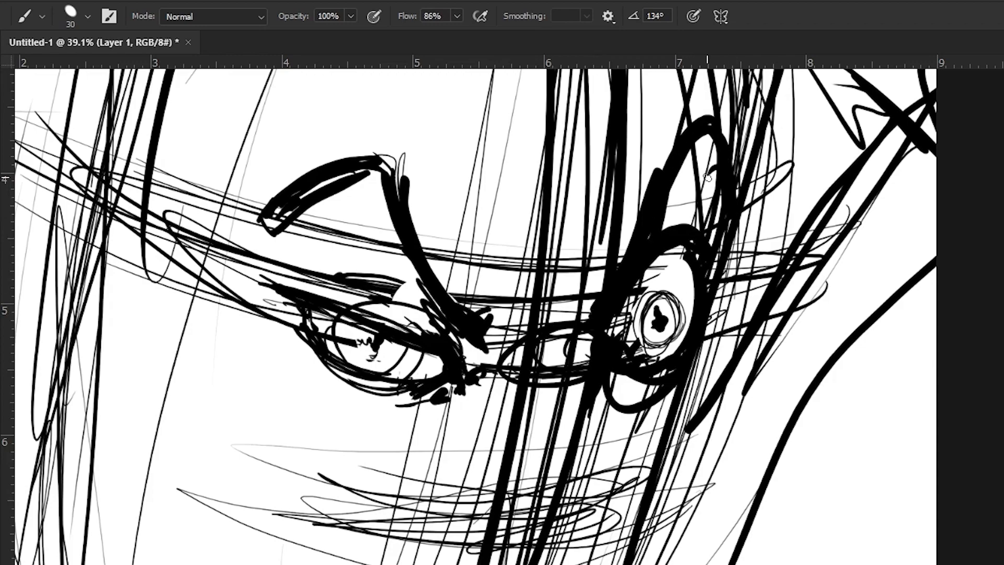
scroll(356, 408, "down", 4)
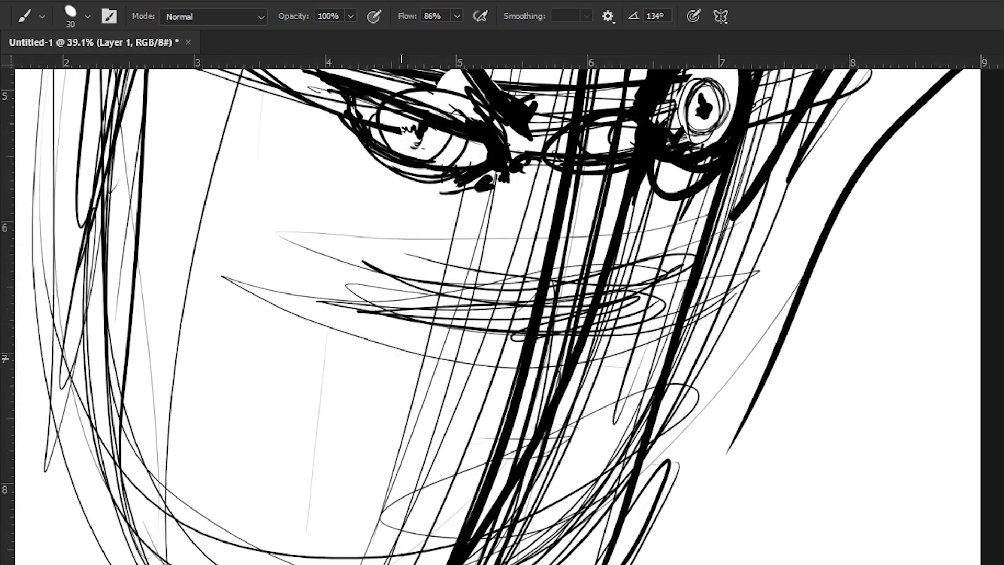
key("z")
left_click_drag(289, 386, 191, 325)
left_click_drag(221, 387, 296, 392)
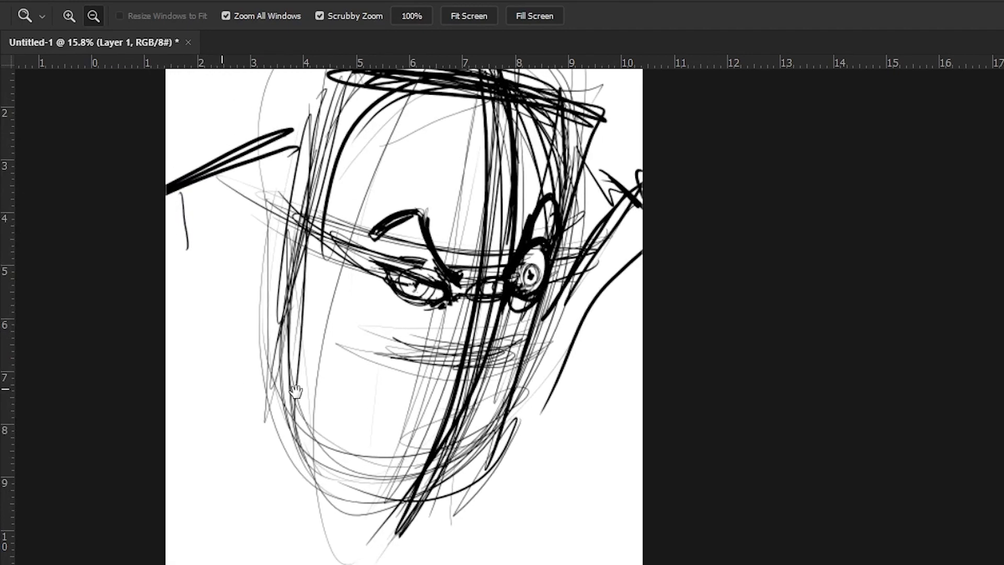
left_click_drag(407, 332, 434, 330)
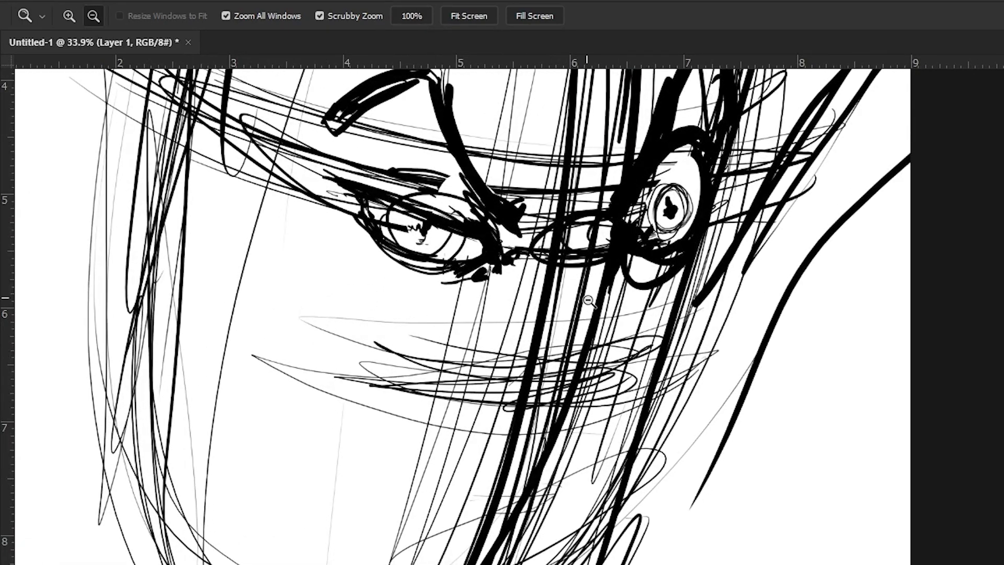
key("l")
left_click_drag(602, 62, 576, 307)
key("ctrl+z")
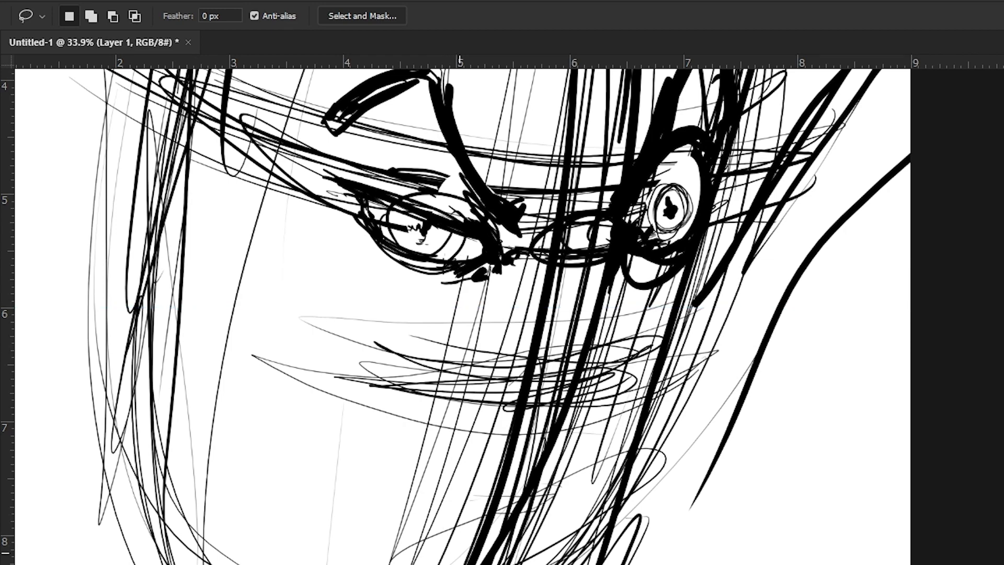
- Try a thick nose profile running down from the far eye to a rounded tip and nostril, and undo it
key("b")
mouse_move(583, 228)
left_mouse_down()
mouse_move(603, 162)
mouse_move(622, 348)
left_mouse_up()
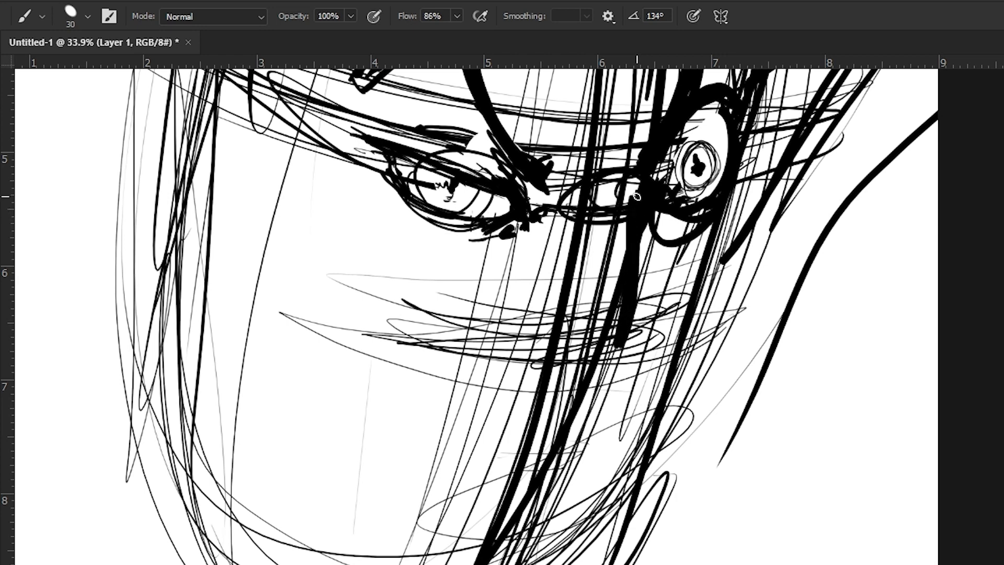
left_click_drag(635, 188, 608, 408)
left_click_drag(631, 209, 620, 372)
mouse_move(636, 196)
left_mouse_down()
mouse_move(608, 419)
mouse_move(636, 196)
left_mouse_up()
left_click_drag(599, 423, 570, 451)
mouse_move(616, 404)
left_mouse_down()
mouse_move(611, 426)
mouse_move(587, 443)
mouse_move(489, 418)
mouse_move(491, 391)
mouse_move(505, 376)
left_mouse_up()
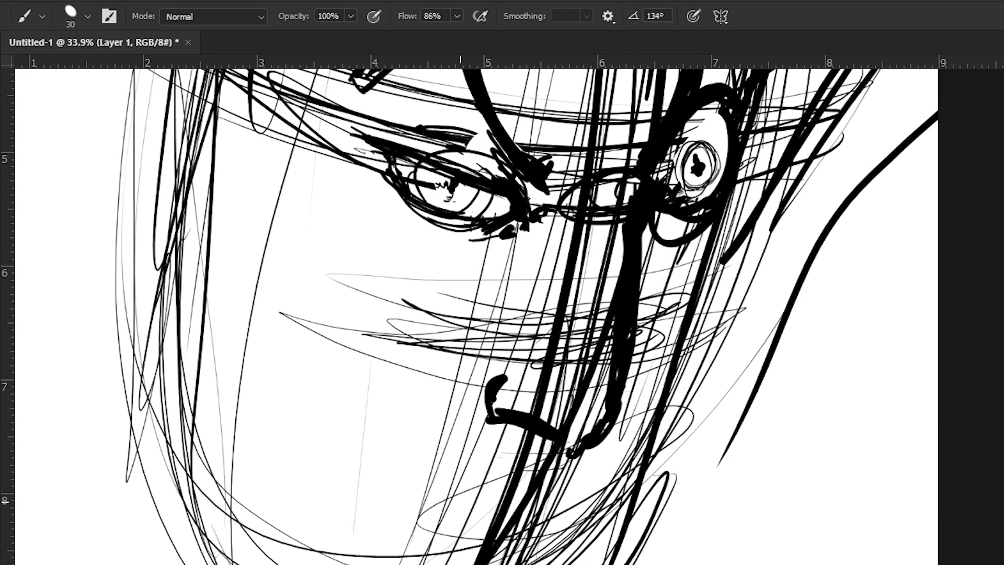
key("ctrl+z")
key("ctrl+z")
- Draw a long, thick nose bridge slanting down from beneath the far eye to a sharp tip outside the face outline
left_click_drag(419, 226, 360, 245)
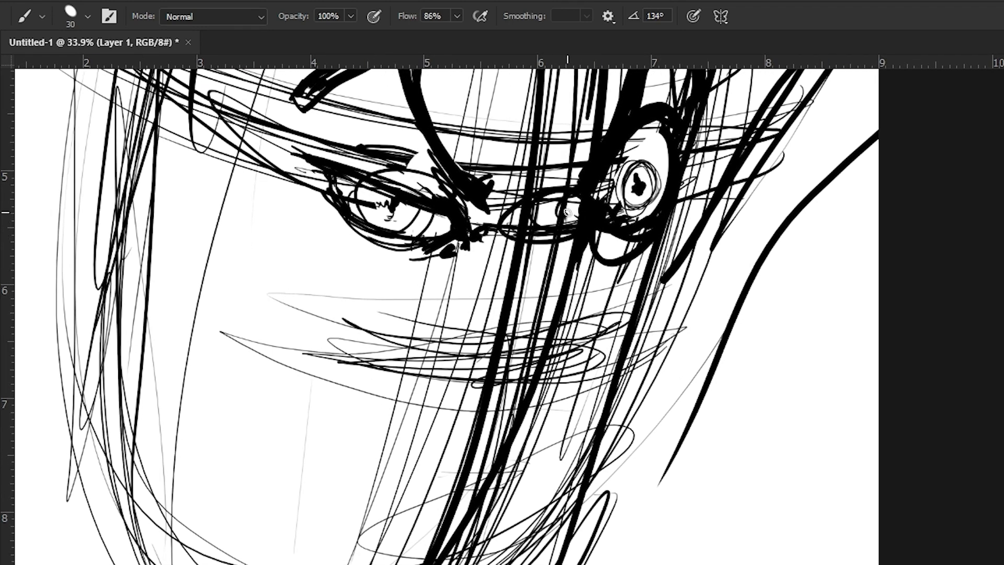
left_click_drag(574, 303, 567, 212)
key("ctrl+z")
left_click_drag(584, 300, 569, 236)
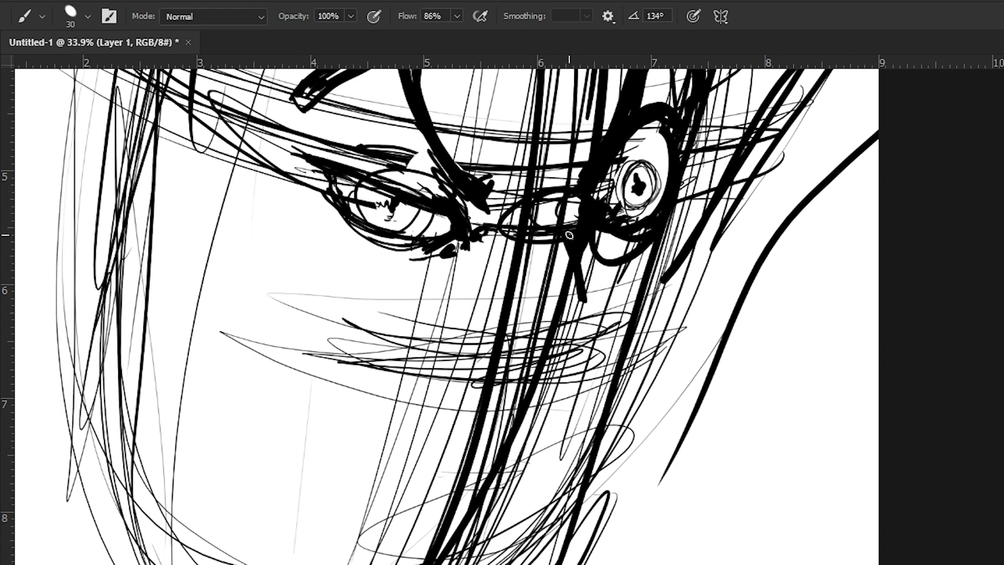
mouse_move(581, 322)
left_mouse_down()
mouse_move(582, 279)
mouse_move(598, 354)
mouse_move(653, 448)
left_mouse_up()
left_click_drag(598, 342, 717, 562)
mouse_move(651, 552)
left_mouse_down()
mouse_move(632, 528)
mouse_move(647, 535)
left_mouse_up()
left_click_drag(660, 448, 703, 506)
- Draw the nose's underside diagonally from the tip back to the nostril below the near eye, undoing the stray strokes
mouse_move(651, 525)
left_mouse_down()
mouse_move(706, 537)
mouse_move(571, 437)
mouse_move(460, 304)
mouse_move(553, 400)
left_mouse_up()
left_click_drag(499, 356, 441, 325)
mouse_move(281, 303)
left_mouse_down()
mouse_move(458, 361)
mouse_move(410, 342)
mouse_move(408, 351)
mouse_move(190, 216)
left_mouse_up()
key("ctrl+z")
key("ctrl+z")
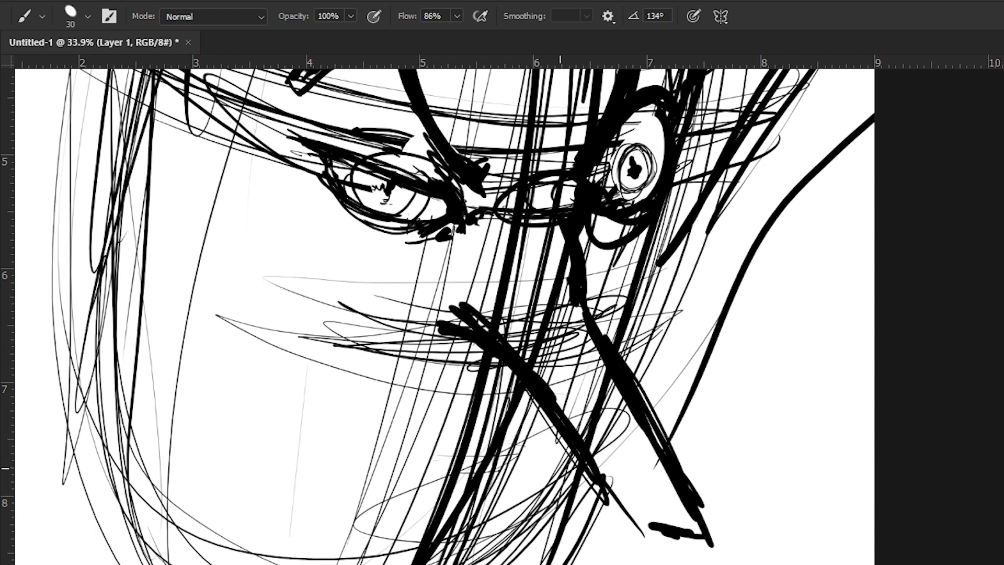
key("l")
left_click_drag(425, 300, 485, 335)
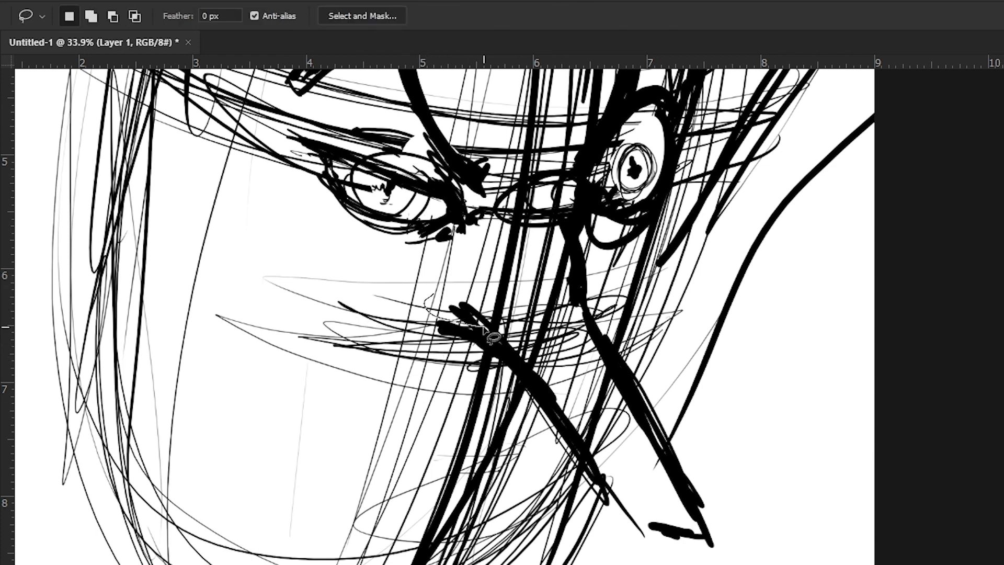
key("ctrl+d")
- Draw a curled nostril wing at the upper end of the nose's underside line
key("b")
left_click_drag(451, 298, 486, 344)
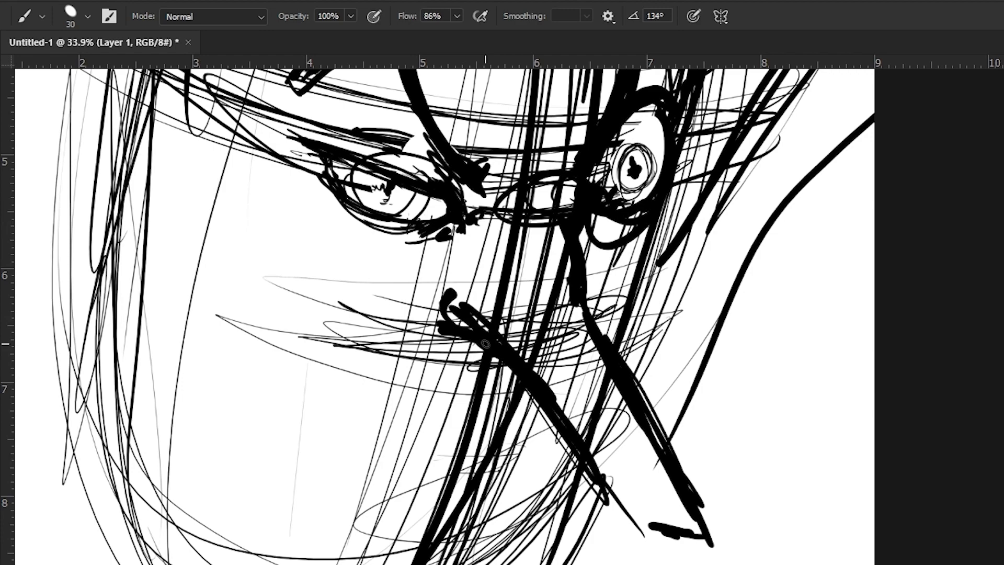
mouse_move(451, 287)
left_mouse_down()
mouse_move(439, 311)
mouse_move(481, 283)
left_mouse_up()
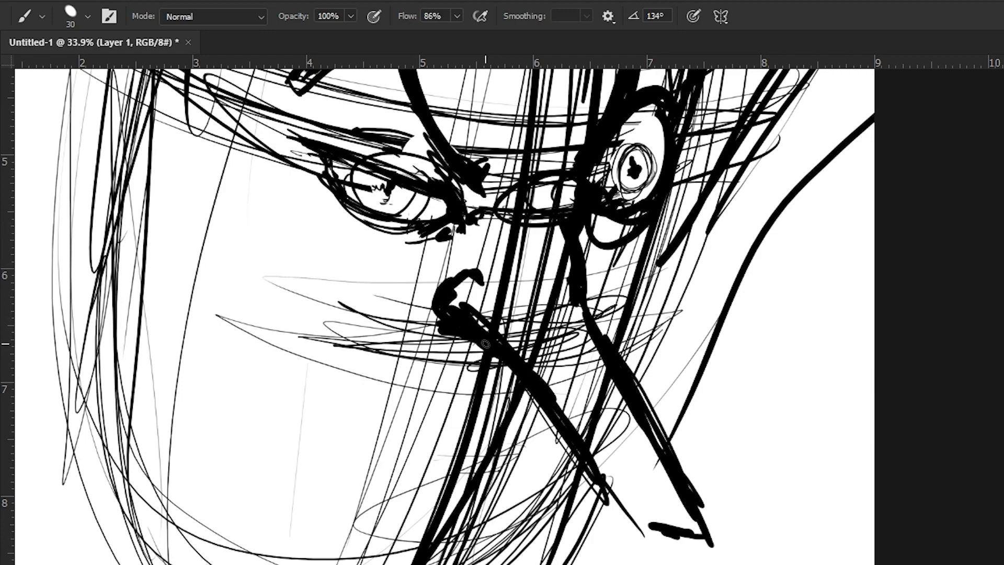
- Lasso the far end of the long nose and delete its tip
left_click_drag(377, 372, 399, 267)
key("l")
mouse_move(698, 360)
left_mouse_down()
mouse_move(673, 366)
mouse_move(620, 461)
left_mouse_up()
key("Delete")
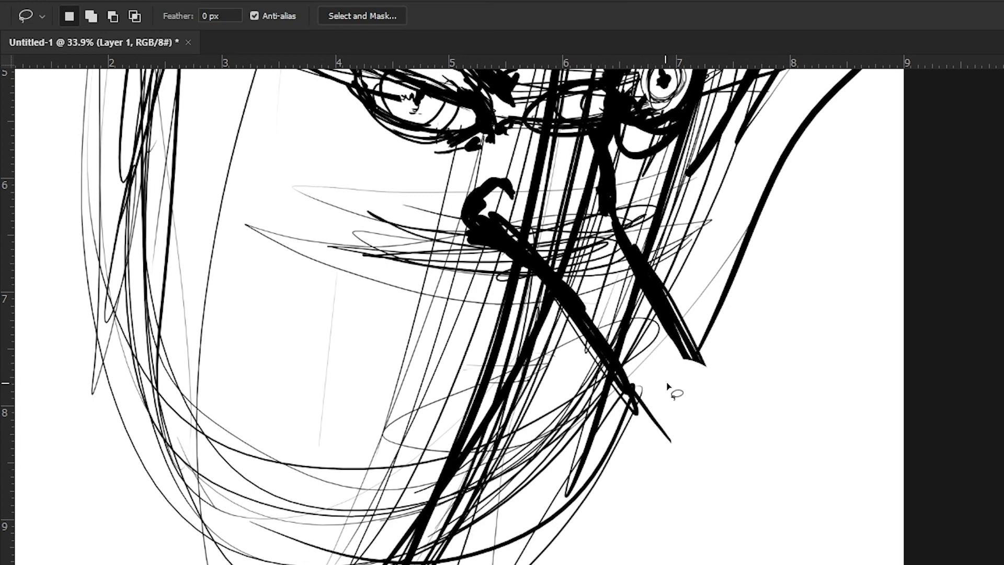
- Redraw the nose tip as a narrow point, joining the bridge to a thick, nearly horizontal underside
key("b")
mouse_move(685, 361)
left_mouse_down()
mouse_move(727, 414)
mouse_move(638, 403)
mouse_move(706, 421)
mouse_move(637, 394)
left_mouse_up()
left_click_drag(722, 418, 660, 325)
- Add short cheek creases and small dots beside the nostril, and a faint guideline running down from the near eye
mouse_move(297, 261)
left_mouse_down()
mouse_move(397, 350)
mouse_move(412, 246)
left_mouse_up()
left_click_drag(509, 381, 514, 492)
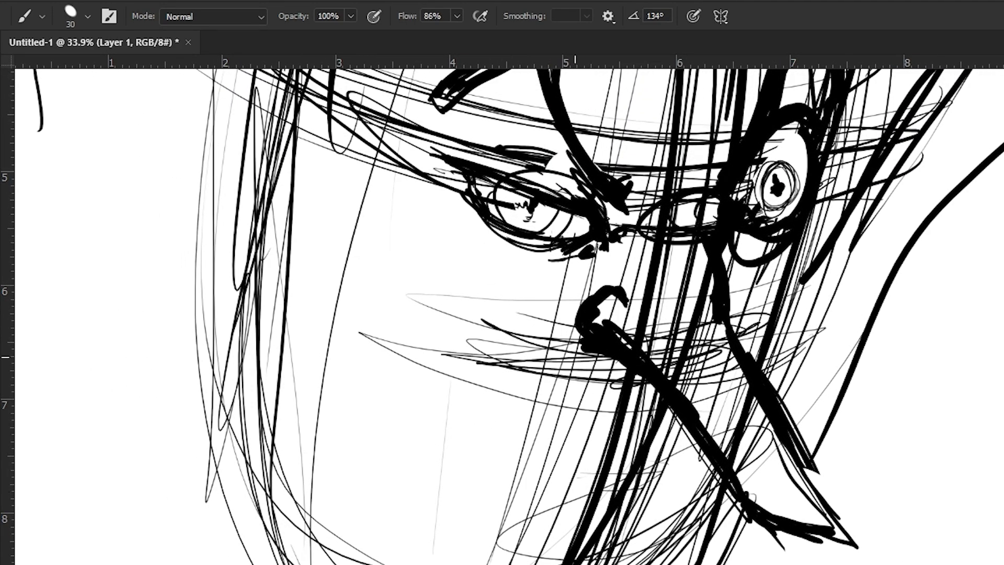
left_click_drag(387, 346, 435, 305)
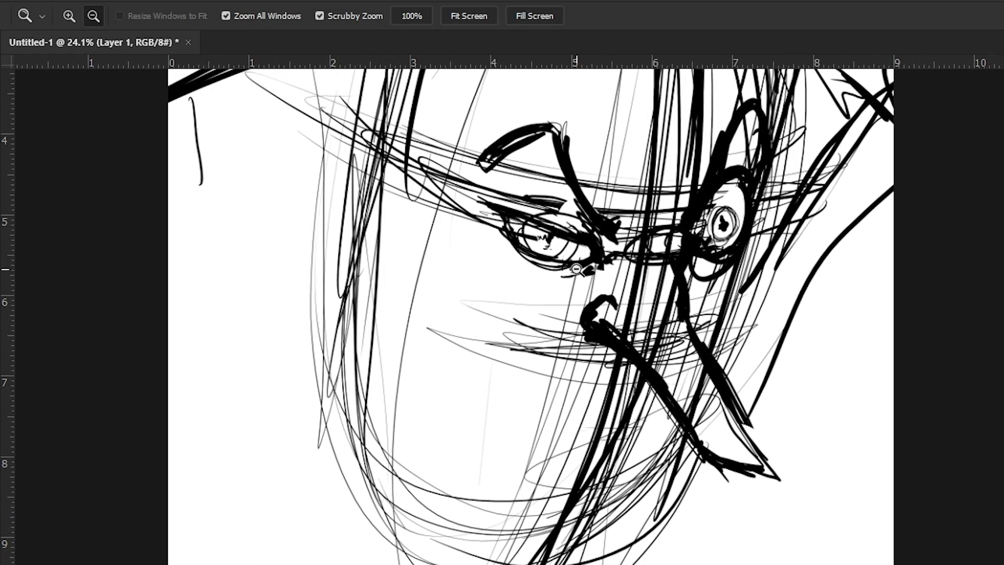
key("b")
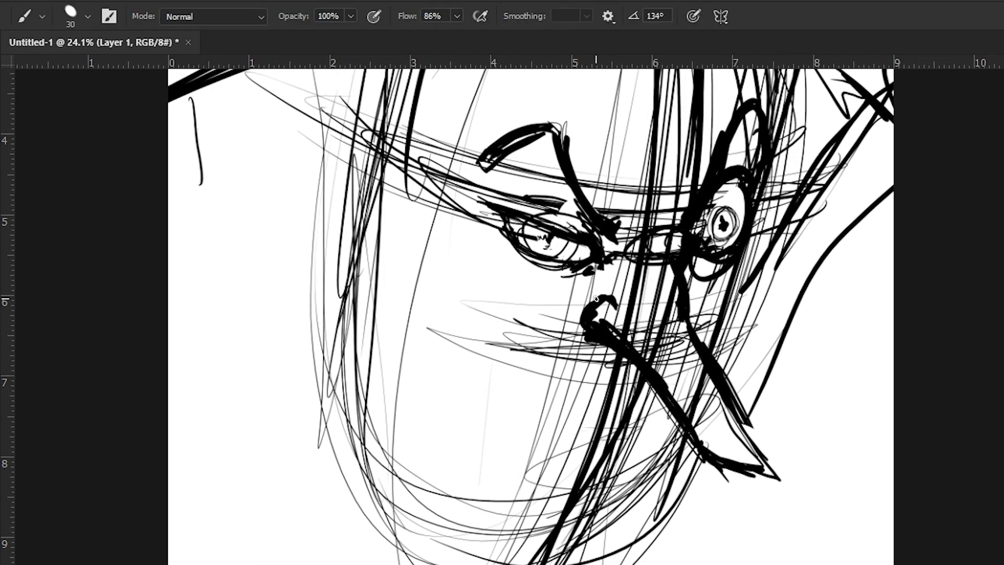
left_click_drag(584, 308, 536, 318)
left_click_drag(589, 297, 505, 304)
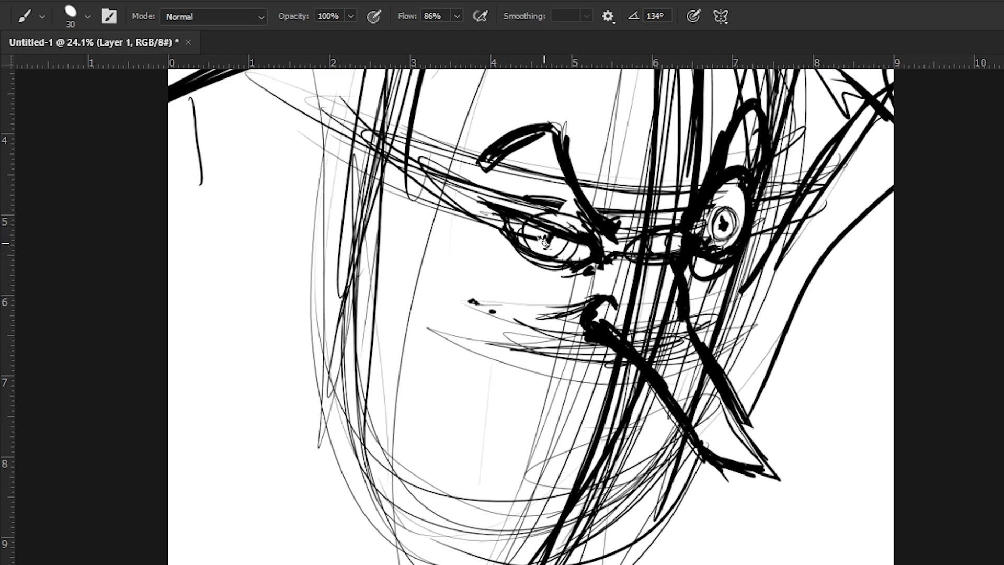
left_click_drag(540, 273, 492, 550)
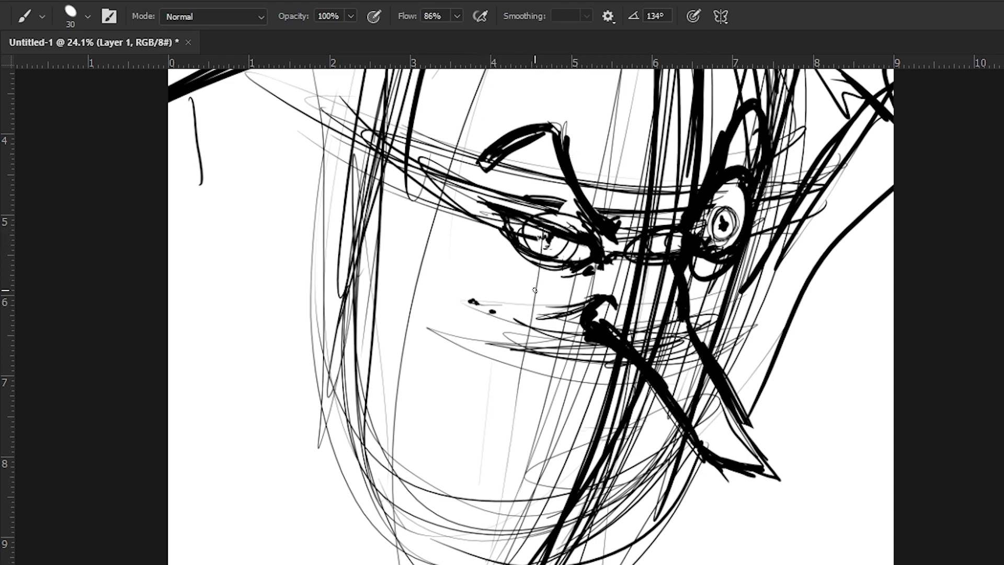
- Add faint guidelines below the near eye and draw a smile crease from the nostril to a thick, hooked mouth corner on the cheek
left_click_drag(548, 249, 501, 491)
left_click_drag(531, 239, 491, 470)
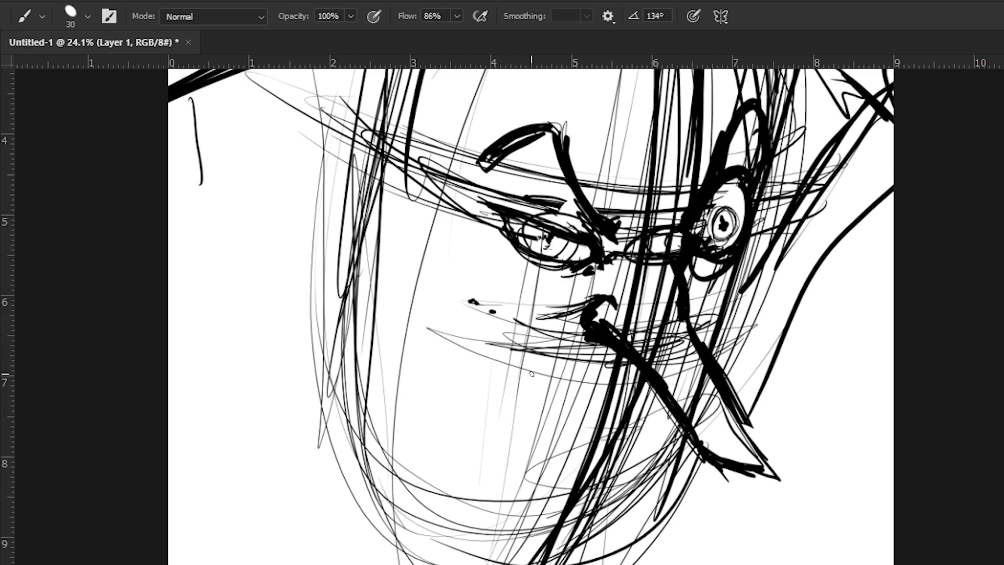
left_click_drag(502, 317, 483, 298)
mouse_move(600, 303)
left_mouse_down()
mouse_move(516, 311)
mouse_move(476, 284)
left_mouse_up()
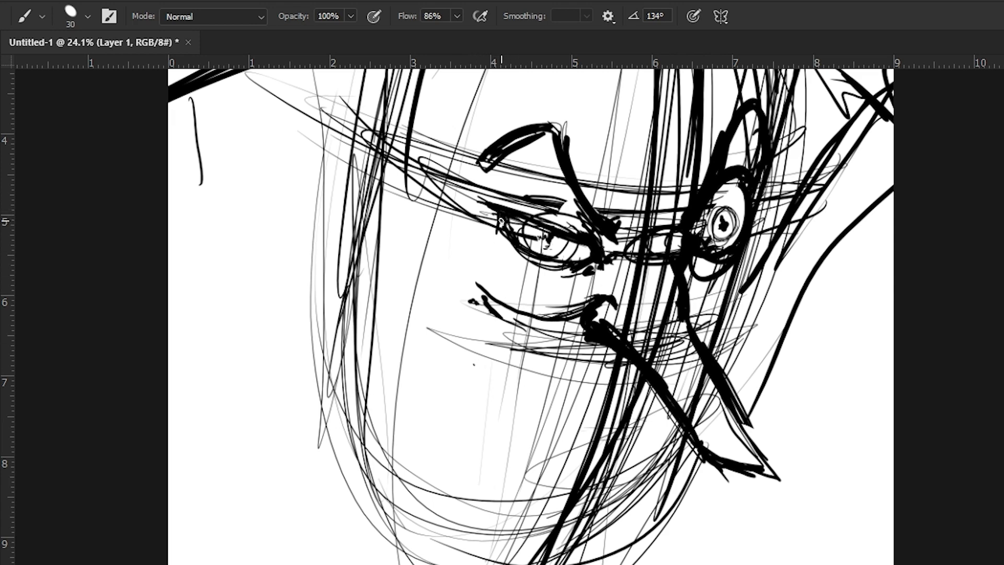
mouse_move(482, 283)
left_mouse_down()
mouse_move(461, 288)
mouse_move(482, 282)
left_mouse_up()
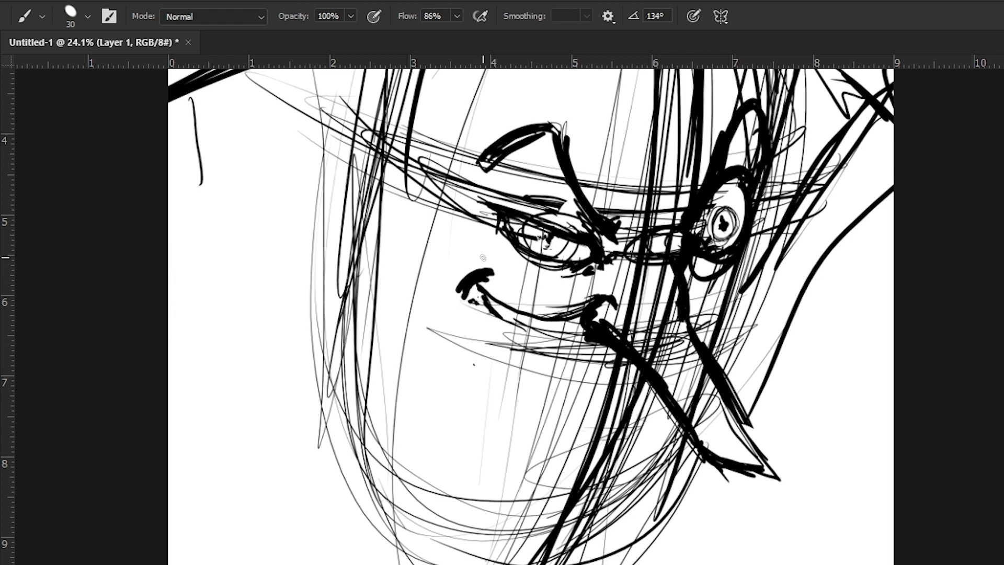
left_click_drag(489, 267, 494, 268)
- Draw a thick, slightly curved mouth side running down from the cheek corner, finished with short ticks at its lower end
left_click_drag(476, 288, 448, 434)
left_click_drag(473, 311, 444, 434)
left_click_drag(474, 318, 450, 430)
left_click_drag(472, 342, 467, 380)
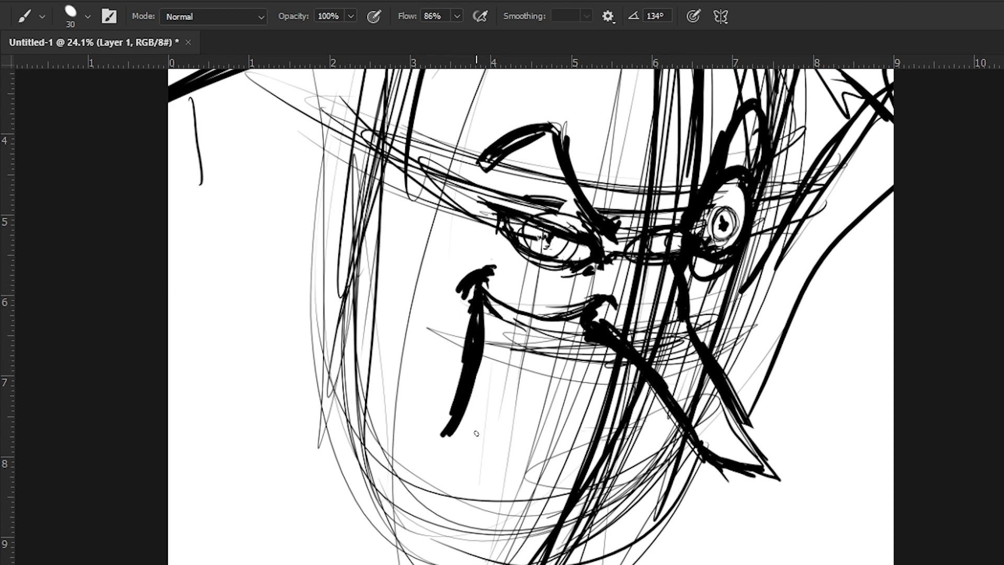
left_click_drag(463, 422, 467, 437)
left_click_drag(455, 424, 461, 453)
- Thicken the mouth's side, start a thin lower lip curve from its base, and add a second crease line towards the nostril
mouse_move(302, 315)
left_mouse_down()
mouse_move(230, 282)
mouse_move(237, 317)
mouse_move(267, 359)
left_mouse_up()
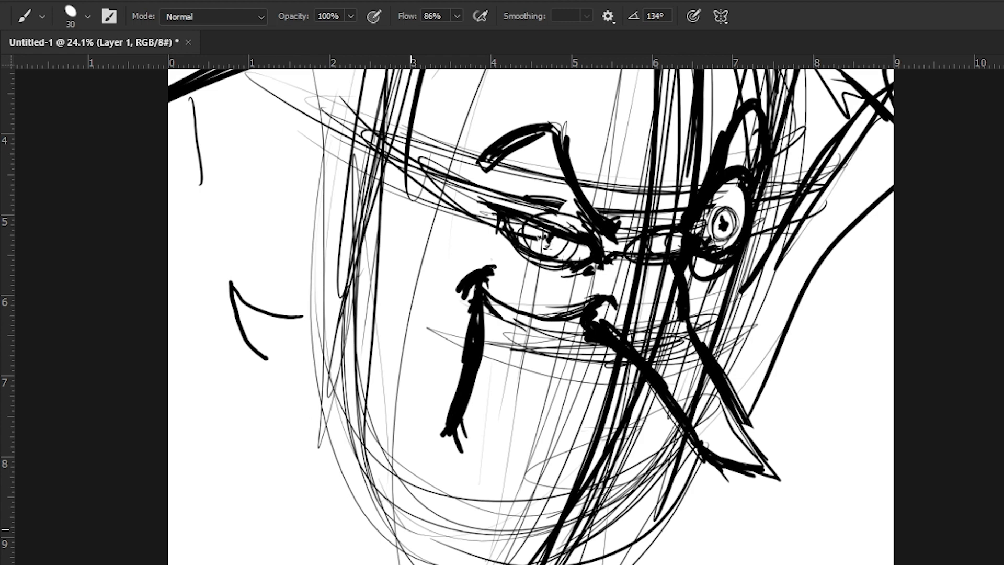
key("ctrl+z")
mouse_move(482, 294)
left_mouse_down()
mouse_move(461, 434)
mouse_move(519, 467)
left_mouse_up()
mouse_move(467, 425)
left_mouse_down()
mouse_move(560, 476)
mouse_move(541, 473)
left_mouse_up()
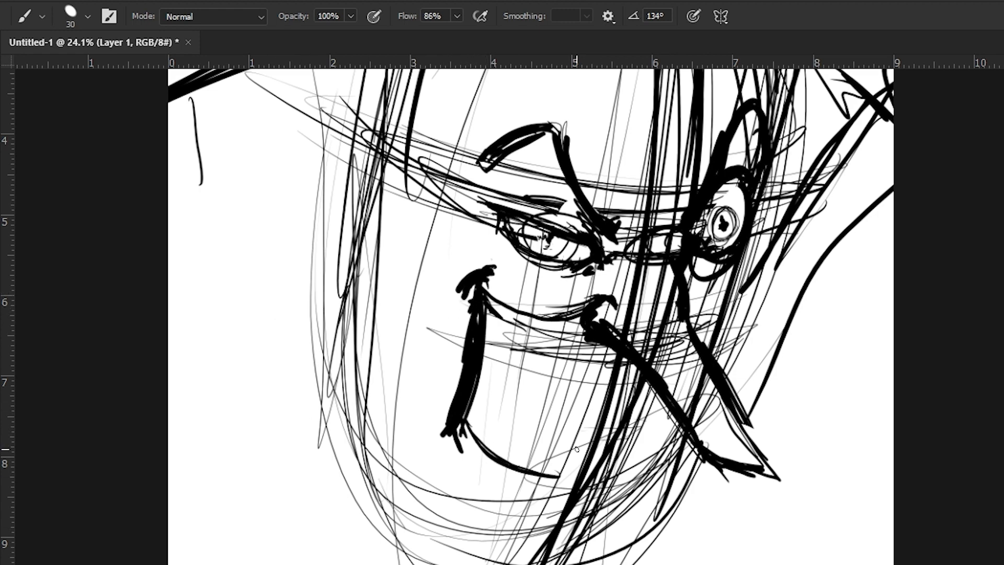
mouse_move(483, 283)
left_mouse_down()
mouse_move(575, 310)
mouse_move(595, 299)
left_mouse_up()
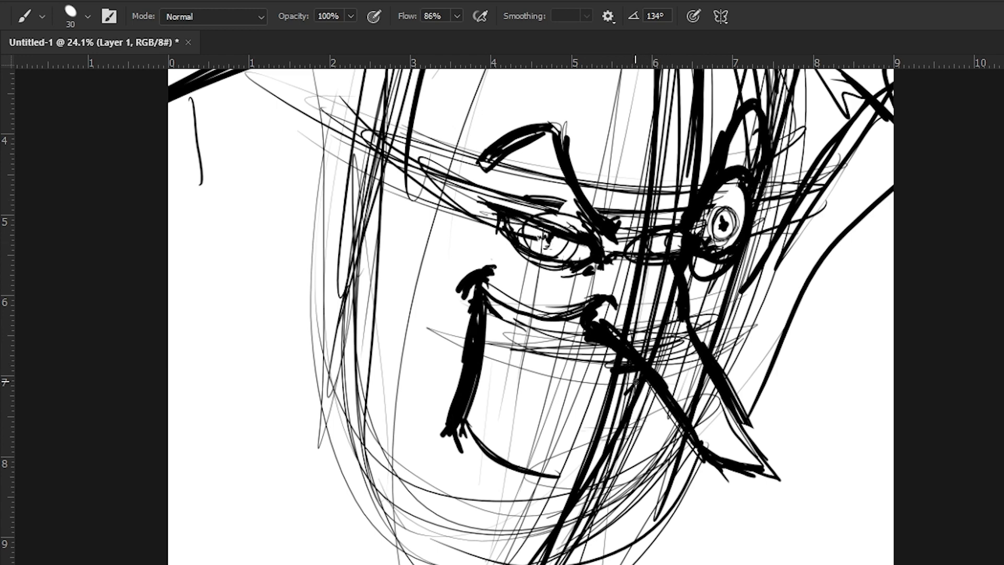
- Lasso the dark scribble just beneath the nose and delete it together with the guidelines behind it
left_click_drag(590, 375, 635, 382)
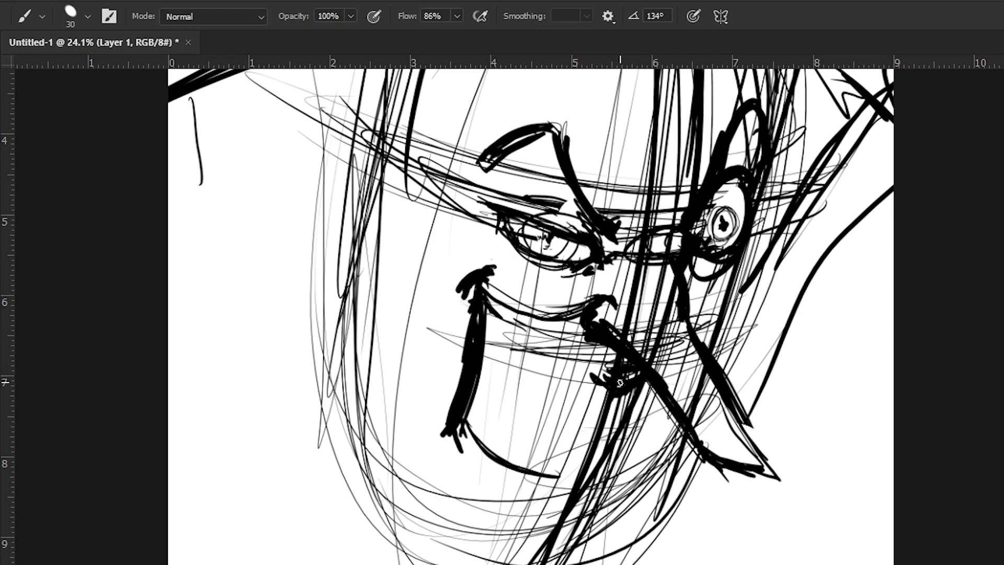
key("l")
key("Delete")
key("ctrl+d")
mouse_move(599, 374)
left_mouse_down()
mouse_move(598, 405)
mouse_move(636, 387)
mouse_move(621, 389)
left_mouse_up()
key("b")
- Redraw a small curved lip centre beneath the nose and join it to the cheek corner with a thick diagonal upper lip line
left_click_drag(586, 369, 631, 385)
left_click_drag(634, 385, 638, 389)
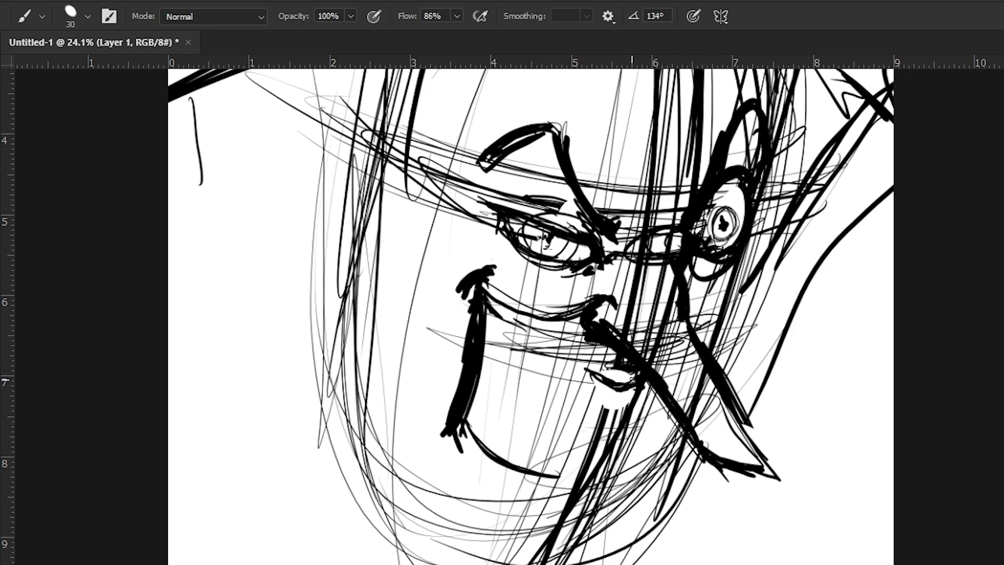
left_click_drag(468, 302, 582, 369)
mouse_move(502, 321)
left_mouse_down()
mouse_move(596, 379)
mouse_move(583, 364)
mouse_move(580, 387)
left_mouse_up()
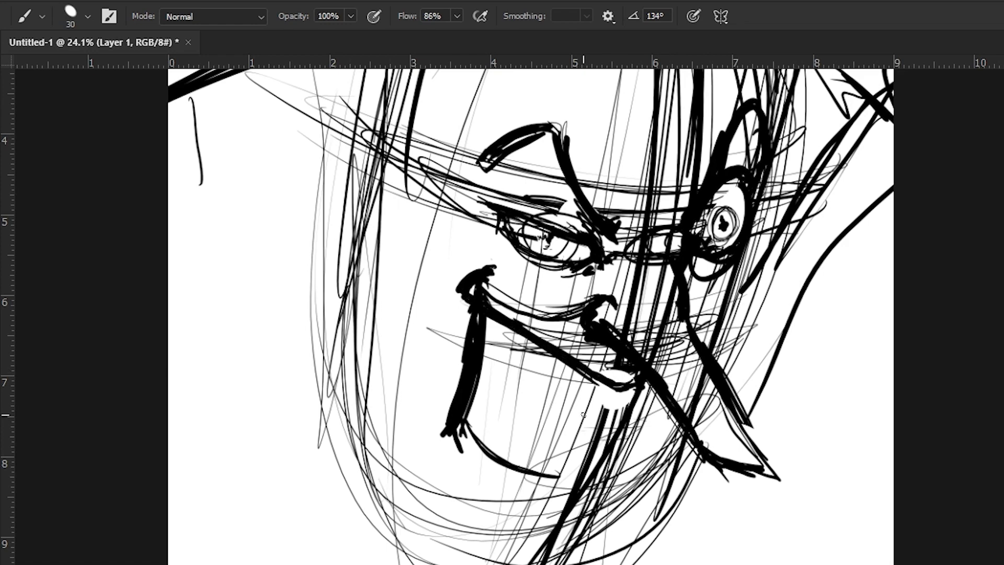
mouse_move(287, 344)
left_mouse_down()
mouse_move(254, 352)
mouse_move(340, 321)
mouse_move(332, 335)
left_mouse_up()
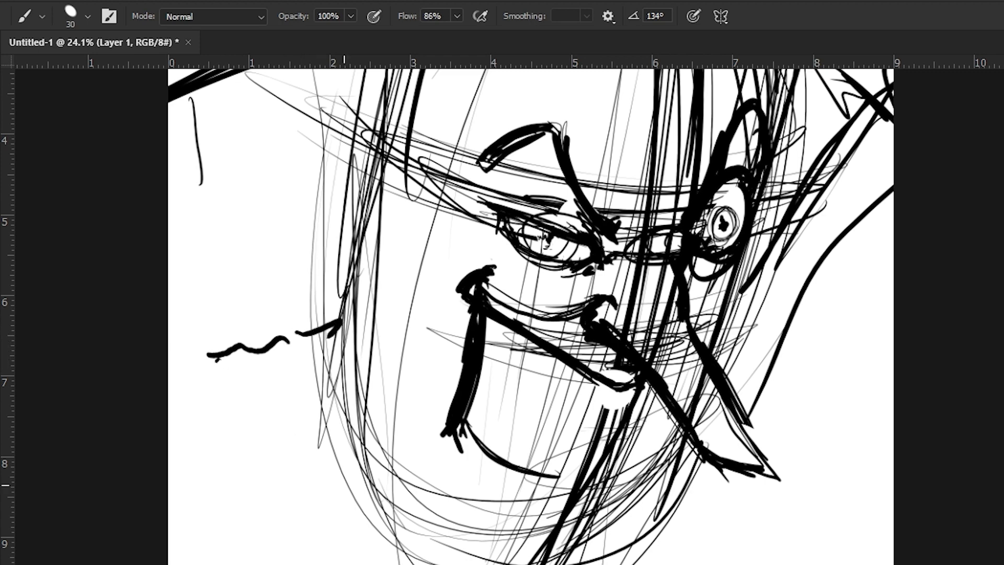
key("ctrl+z")
key("ctrl+z")
key("ctrl+z")
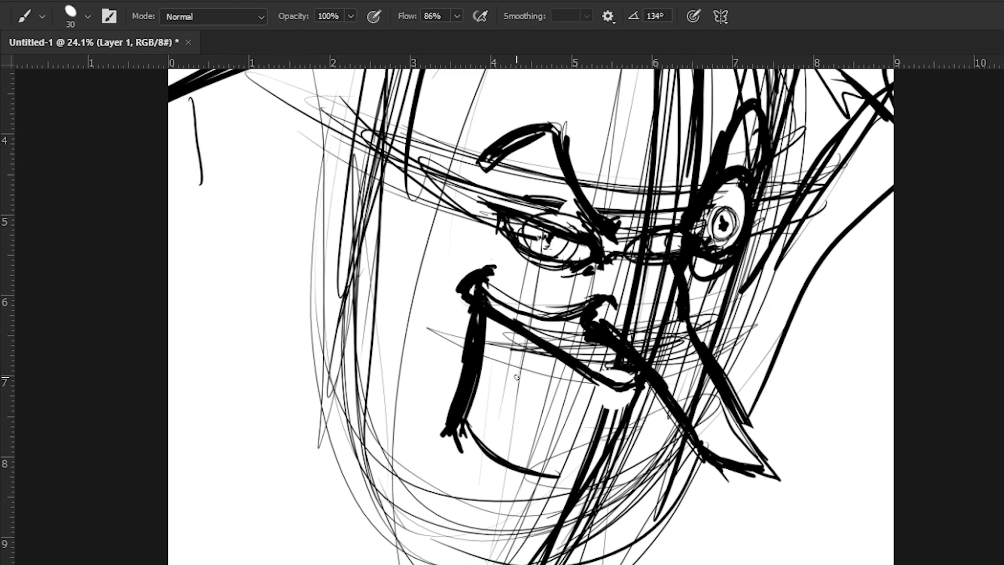
- Thicken the upper and lower lip lines, and clear the guidelines from the small shape between nose and upper lip
mouse_move(580, 361)
left_mouse_down()
mouse_move(614, 393)
mouse_move(524, 326)
left_mouse_up()
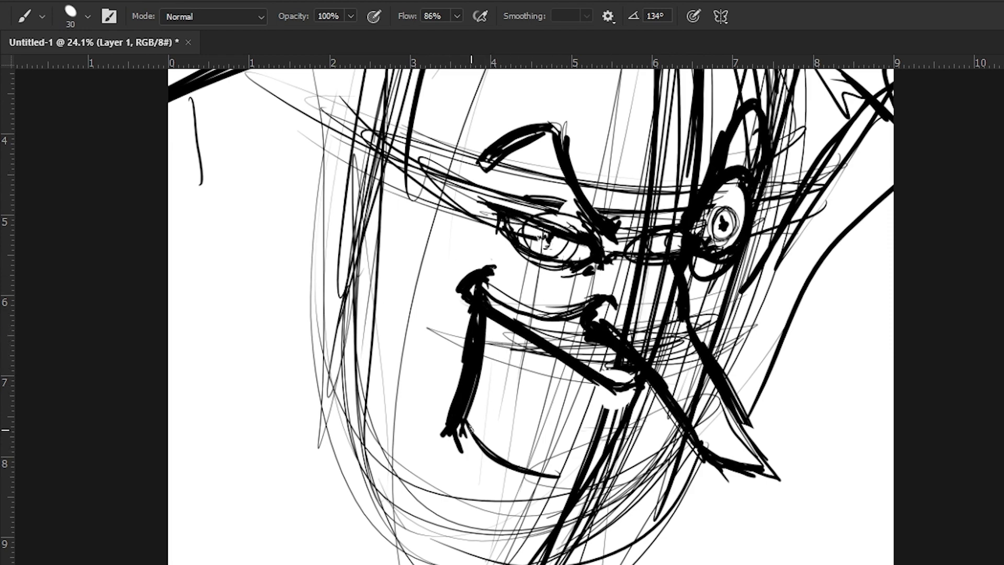
left_click_drag(466, 426, 560, 492)
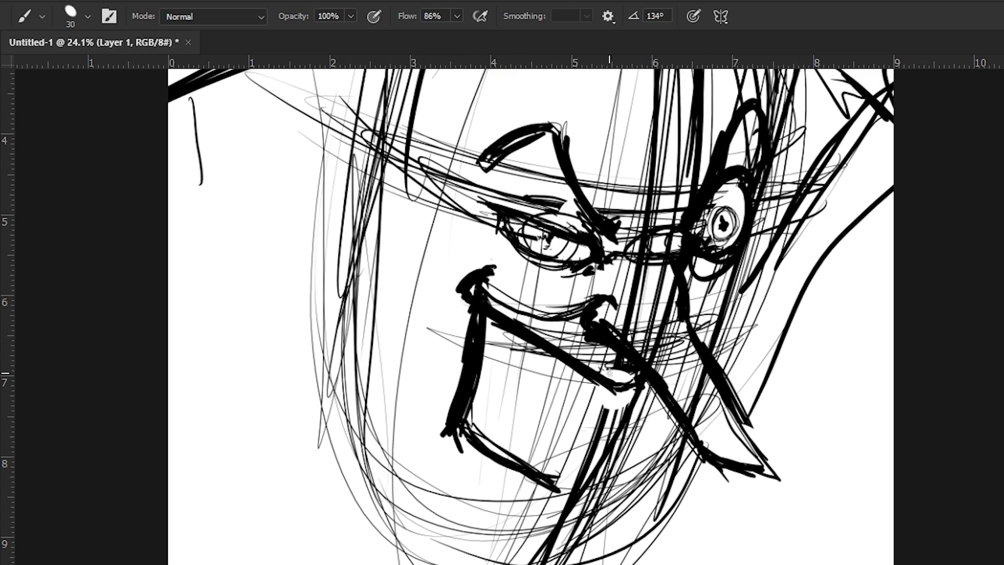
mouse_move(621, 367)
left_mouse_down()
mouse_move(545, 335)
mouse_move(629, 361)
mouse_move(596, 351)
left_mouse_up()
key("l")
key("Delete")
key("ctrl+z")
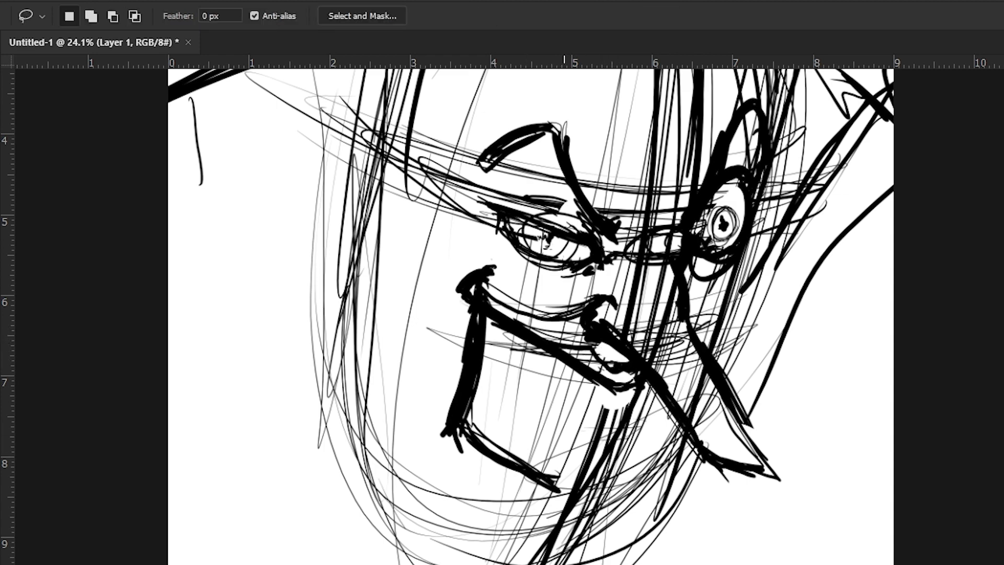
- Sweep a thick lower lip curve from the near mouth corner around to the nose's underside, with a short crease outside the corner
key("b")
left_click_drag(433, 419, 484, 475)
left_click_drag(439, 423, 570, 498)
mouse_move(496, 442)
left_mouse_down()
mouse_move(669, 462)
mouse_move(494, 439)
left_mouse_up()
left_click_drag(560, 481, 667, 454)
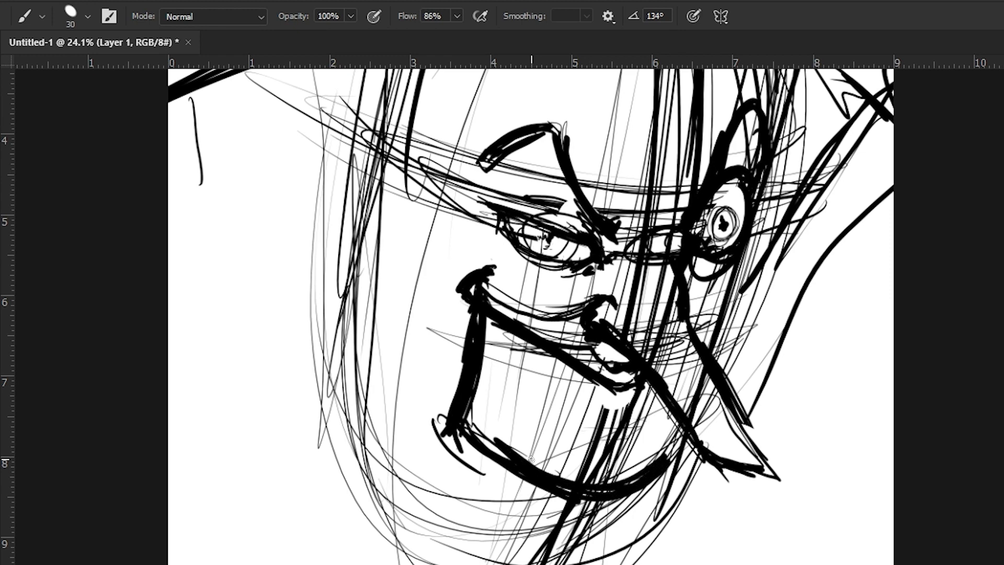
left_click_drag(466, 413, 510, 459)
left_click_drag(665, 444, 593, 492)
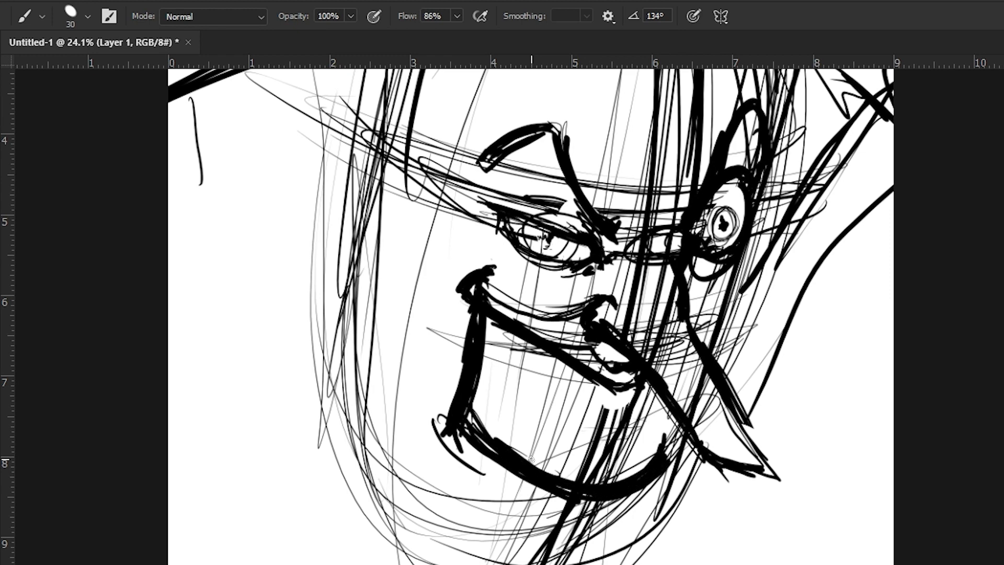
- Draw a second heavy curve below the lower lip line to give the lip thickness, and mark the far mouth corner
mouse_move(680, 433)
left_mouse_down()
mouse_move(670, 426)
mouse_move(680, 426)
left_mouse_up()
mouse_move(457, 436)
left_mouse_down()
mouse_move(484, 476)
mouse_move(456, 434)
mouse_move(544, 515)
mouse_move(674, 487)
mouse_move(685, 444)
left_mouse_up()
mouse_move(685, 445)
left_mouse_down()
mouse_move(643, 526)
mouse_move(455, 434)
mouse_move(593, 533)
mouse_move(599, 524)
mouse_move(506, 455)
left_mouse_up()
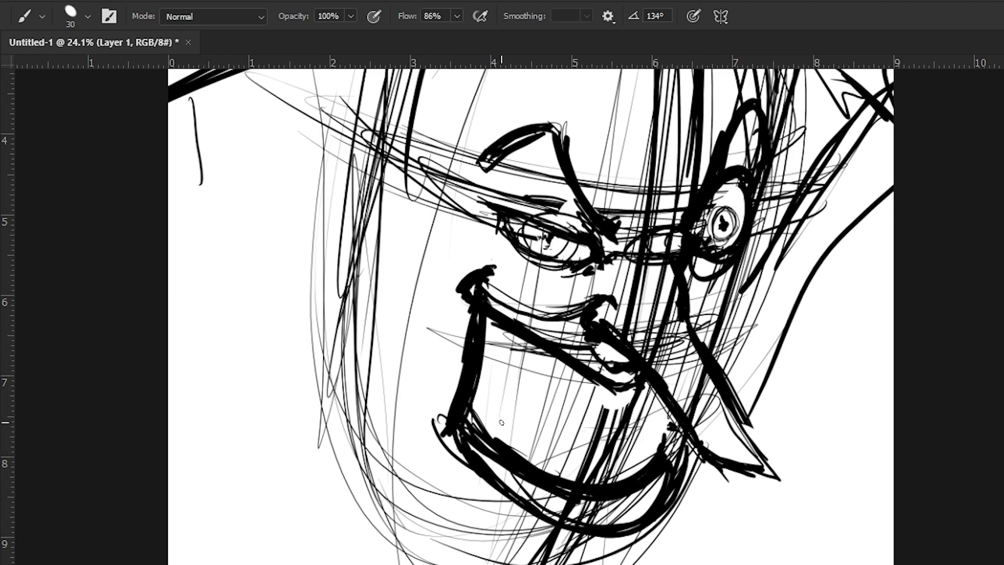
- Lasso the cluster of dark vertical guidelines inside the open mouth and delete it
left_click_drag(617, 392, 600, 486)
left_click_drag(614, 391, 604, 452)
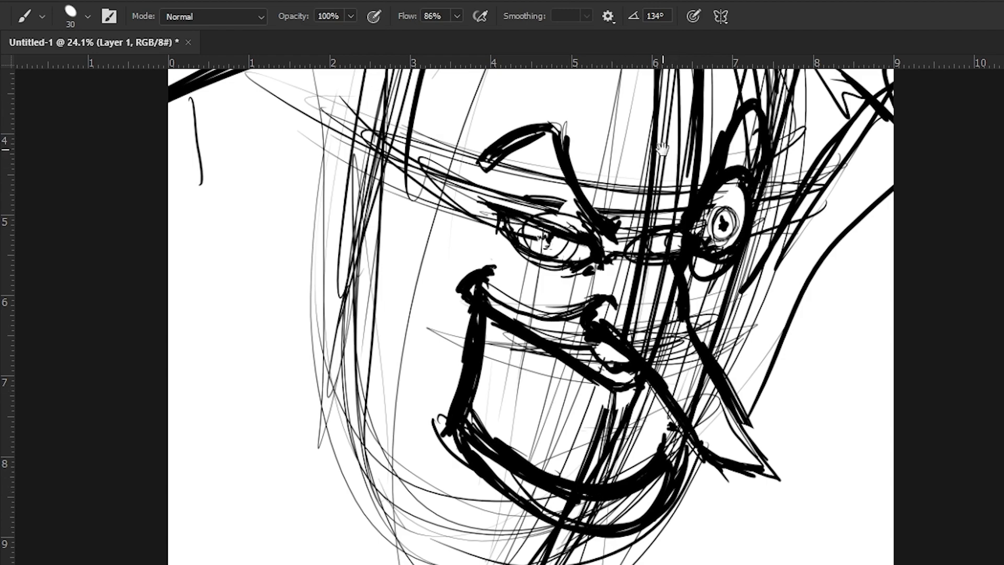
left_click_drag(656, 165, 629, 389)
scroll(609, 560, "down", 5)
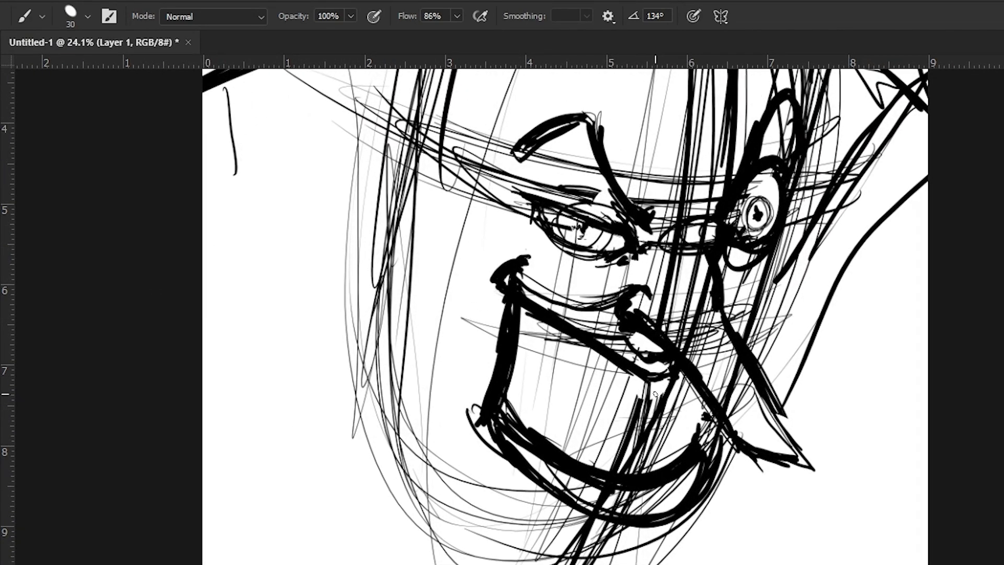
key("l")
mouse_move(685, 381)
left_mouse_down()
mouse_move(609, 439)
mouse_move(680, 387)
mouse_move(614, 503)
mouse_move(620, 479)
left_mouse_up()
key("Delete")
key("ctrl+d")
key("b")
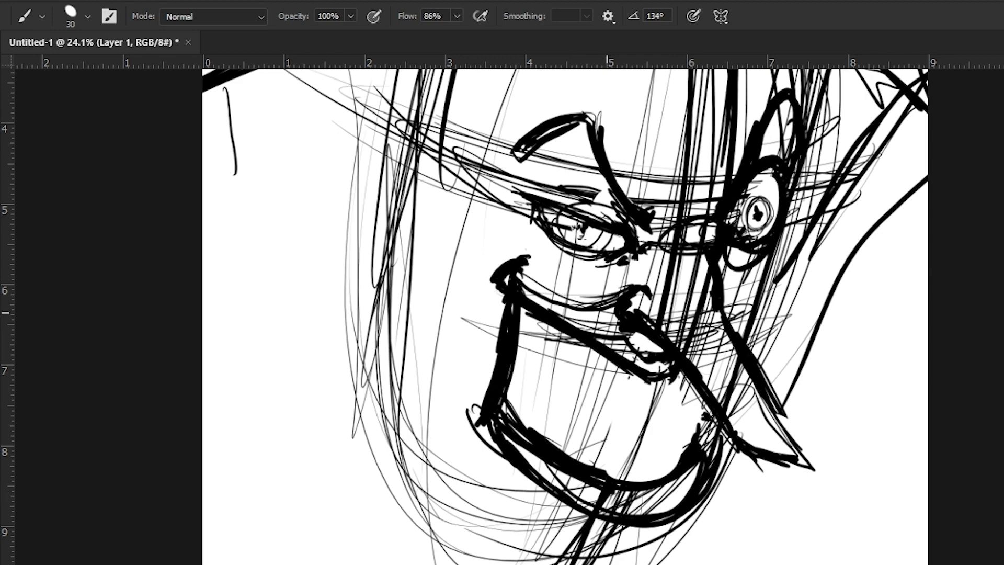
- Start a short tooth divider below the centre of the upper lip and trim the excess strokes around it with the Lasso
left_click_drag(655, 385, 626, 467)
key("ctrl+space")
mouse_move(514, 396)
left_mouse_down()
mouse_move(556, 439)
mouse_move(565, 435)
left_mouse_up()
left_click_drag(551, 419, 446, 376)
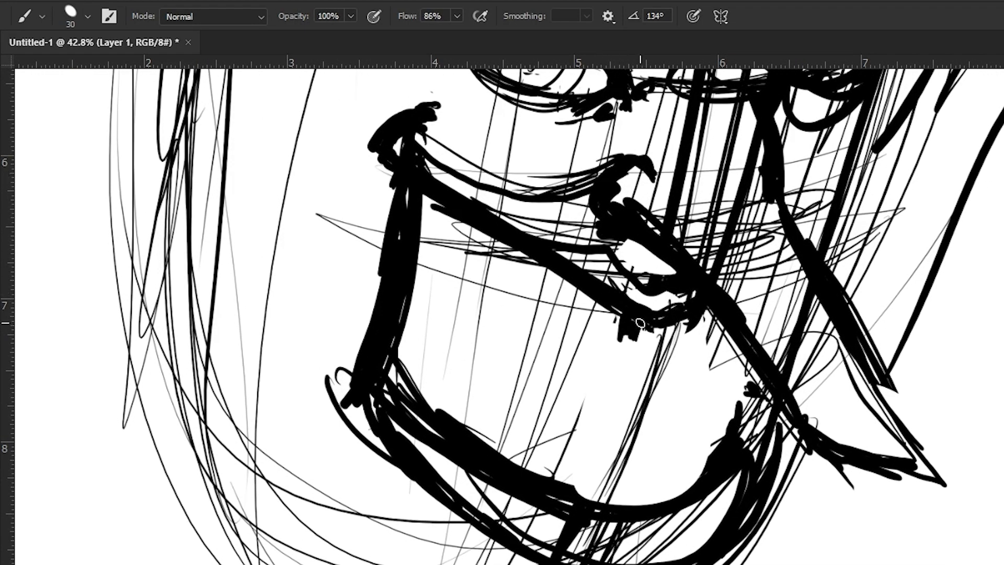
key("l")
mouse_move(593, 310)
left_mouse_down()
mouse_move(637, 346)
mouse_move(621, 344)
mouse_move(627, 328)
mouse_move(643, 337)
mouse_move(638, 381)
mouse_move(596, 361)
mouse_move(615, 371)
mouse_move(619, 348)
mouse_move(561, 328)
mouse_move(563, 280)
left_mouse_up()
key("Delete")
key("ctrl+d")
key("b")
- Try outlining a row of small teeth hanging from the upper lip across the mouth
key("ctrl+z")
key("ctrl+z")
key("ctrl+z")
mouse_move(556, 318)
left_mouse_down()
mouse_move(529, 261)
mouse_move(526, 282)
mouse_move(495, 265)
mouse_move(458, 222)
mouse_move(447, 262)
left_mouse_up()
mouse_move(628, 345)
left_mouse_down()
mouse_move(684, 356)
mouse_move(687, 337)
mouse_move(694, 356)
mouse_move(729, 344)
left_mouse_up()
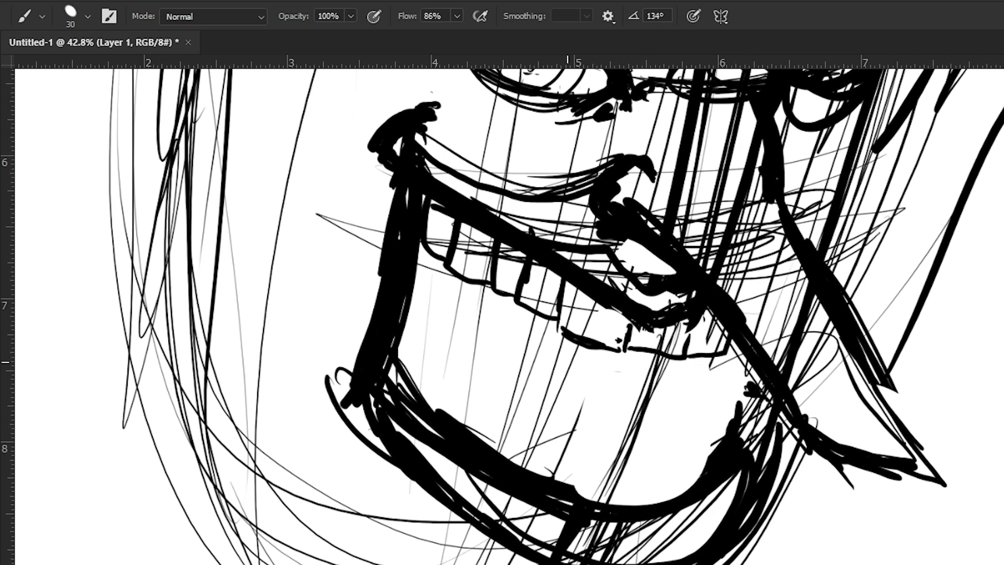
- Undo the strokes of the small upper teeth row
key("ctrl+z")
key("ctrl+z")
key("ctrl+z")
key("ctrl+z")
key("ctrl+z")
key("ctrl+z")
key("ctrl+z")
key("ctrl+z")
key("ctrl+z")
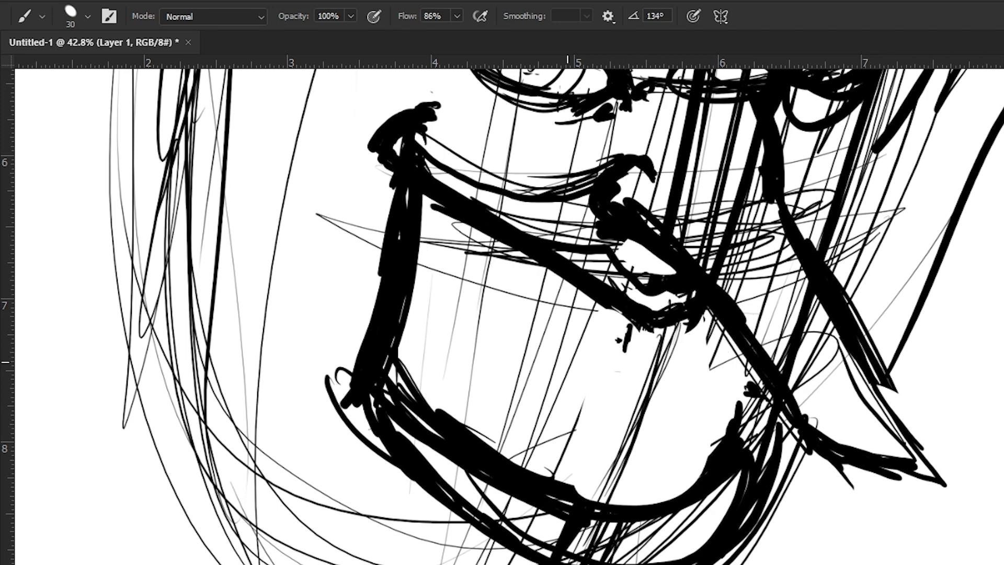
- Outline large upper teeth across the mouth, with a small gum wedge between the two front ones
mouse_move(631, 326)
left_mouse_down()
mouse_move(607, 398)
mouse_move(549, 379)
mouse_move(540, 331)
left_mouse_up()
mouse_move(548, 301)
left_mouse_down()
mouse_move(566, 280)
mouse_move(539, 266)
left_mouse_up()
mouse_move(531, 359)
left_mouse_down()
mouse_move(464, 315)
mouse_move(480, 239)
left_mouse_up()
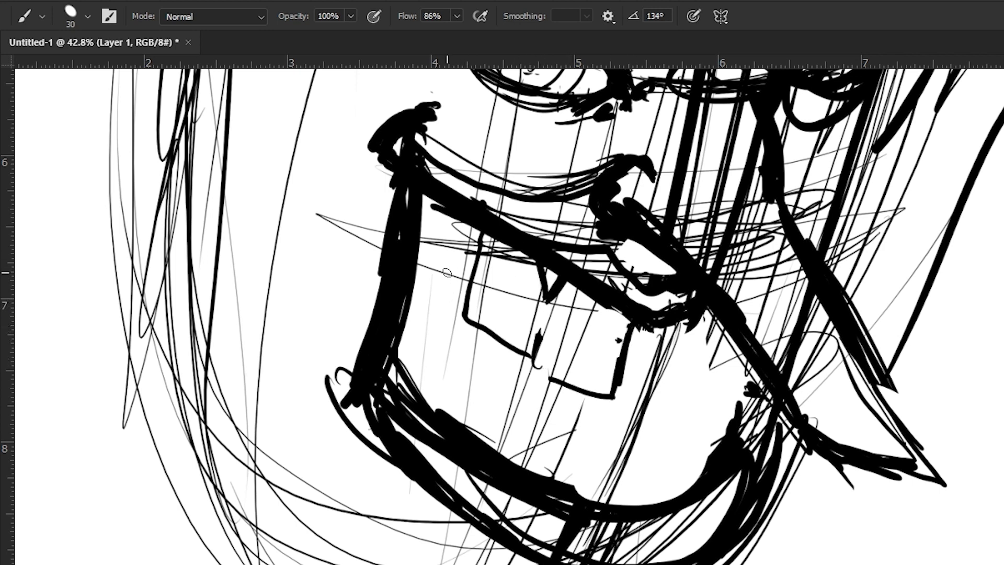
left_click_drag(417, 276, 461, 312)
mouse_move(625, 390)
left_mouse_down()
mouse_move(674, 383)
mouse_move(707, 310)
left_mouse_up()
left_click_drag(690, 376, 749, 364)
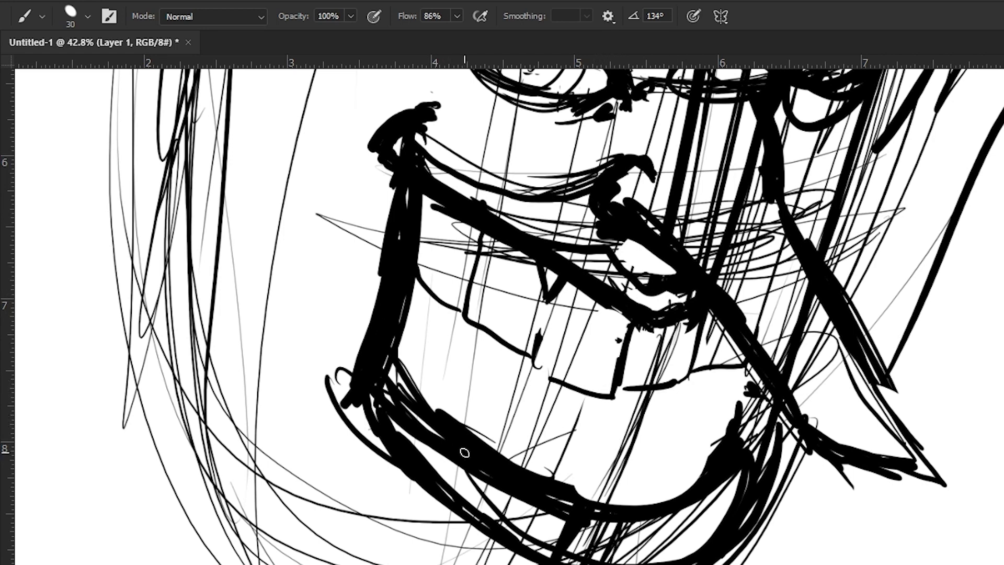
- Draw lower tooth dividers in the centre and far side of the mouth, and add short dark strokes inside the nose
left_click_drag(622, 392, 605, 451)
left_click_drag(606, 450, 577, 484)
left_click_drag(600, 471, 608, 503)
mouse_move(692, 373)
left_mouse_down()
mouse_move(686, 439)
mouse_move(657, 492)
left_mouse_up()
left_click_drag(688, 430, 696, 478)
mouse_move(727, 360)
left_mouse_down()
mouse_move(733, 408)
mouse_move(742, 345)
mouse_move(753, 382)
left_mouse_up()
left_click_drag(762, 253, 740, 295)
mouse_move(780, 233)
left_mouse_down()
mouse_move(738, 308)
mouse_move(758, 283)
left_mouse_up()
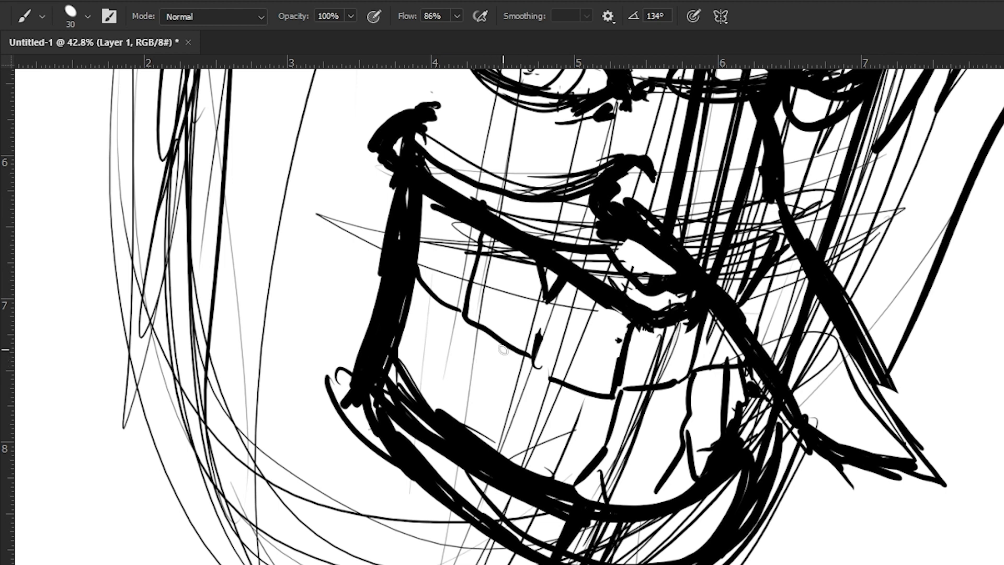
- Continue the lower tooth dividers towards the near mouth corner and darken the gap at that corner
left_click_drag(595, 400, 565, 454)
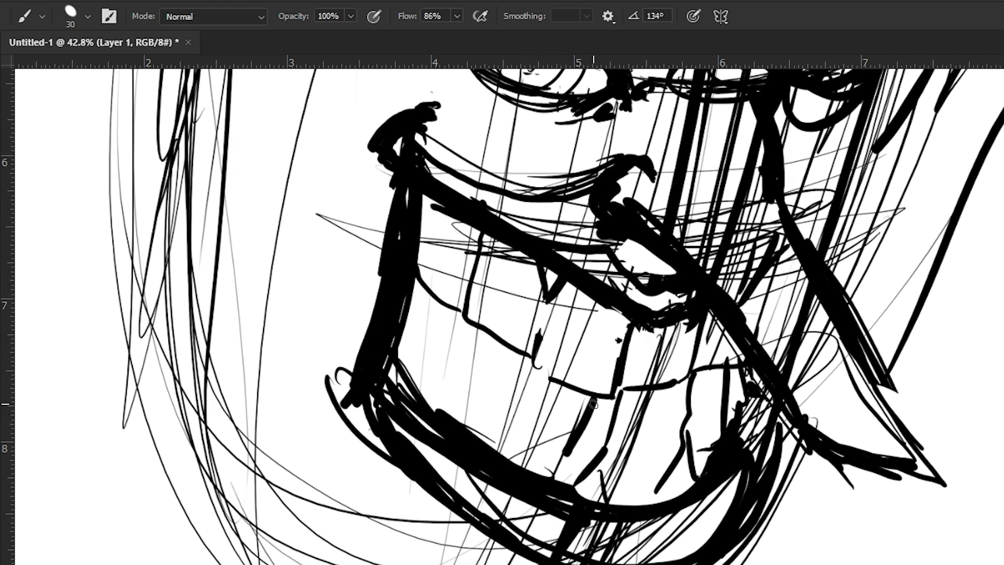
mouse_move(590, 388)
left_mouse_down()
mouse_move(536, 384)
mouse_move(518, 424)
left_mouse_up()
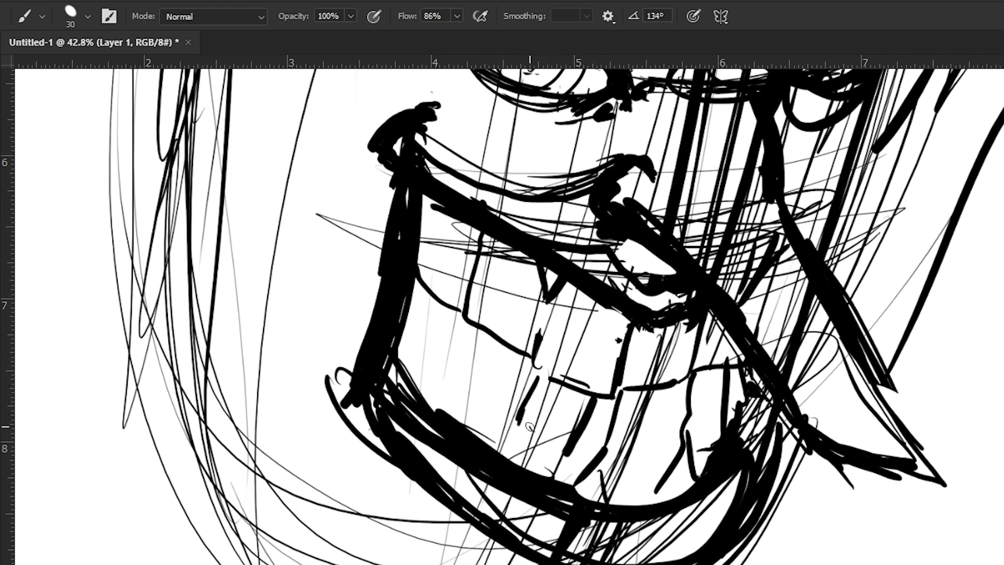
mouse_move(524, 345)
left_mouse_down()
mouse_move(473, 391)
mouse_move(502, 407)
left_mouse_up()
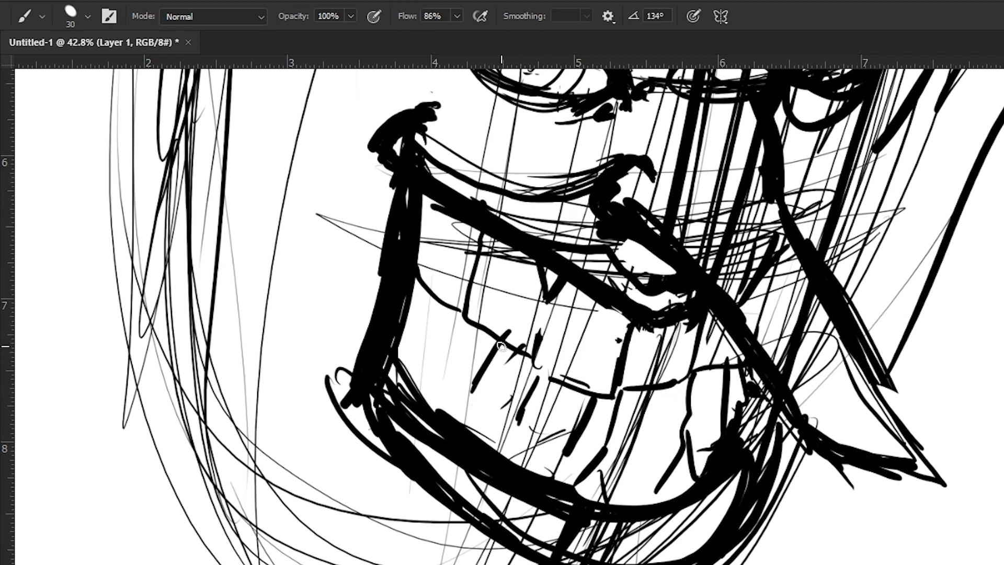
left_click_drag(474, 306, 460, 364)
mouse_move(466, 291)
left_mouse_down()
mouse_move(424, 327)
mouse_move(435, 371)
mouse_move(400, 345)
mouse_move(425, 291)
mouse_move(405, 315)
mouse_move(425, 309)
left_mouse_up()
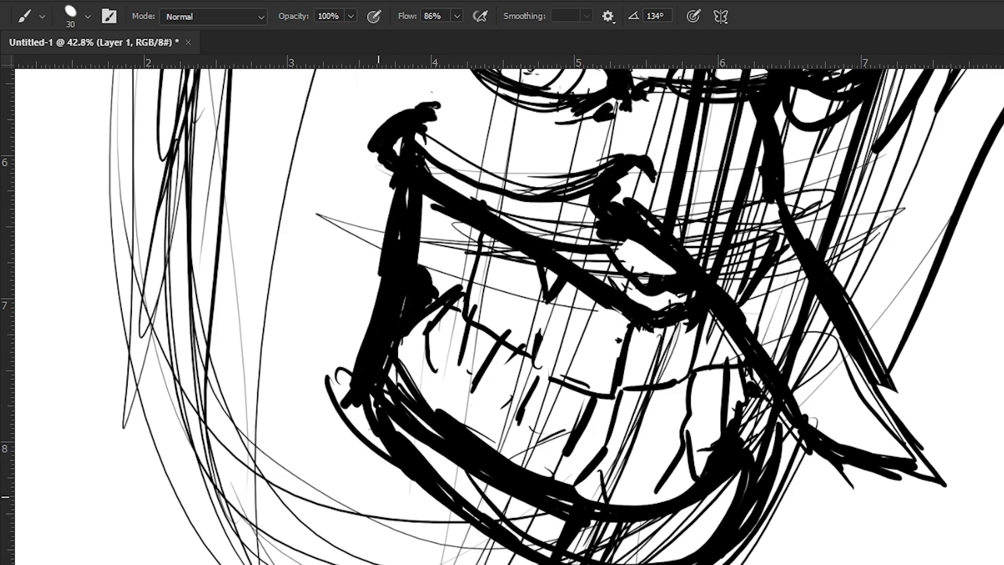
- Draw the curved upper edge of an ear at the side of the head, level with the near eye
left_click_drag(333, 449, 275, 358)
left_click_drag(295, 403, 417, 388)
left_click_drag(377, 293, 413, 333)
left_click_drag(431, 262, 447, 366)
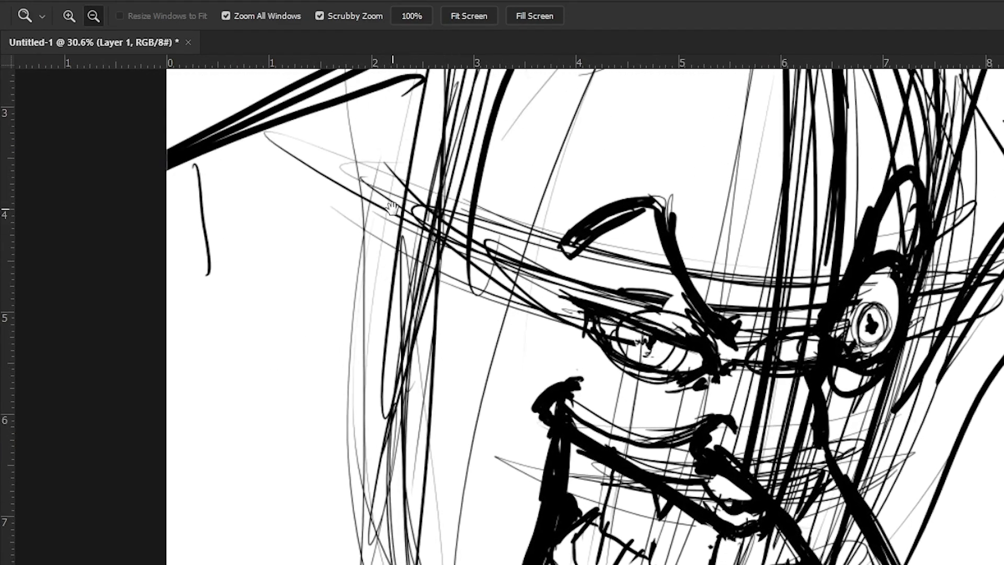
key("b")
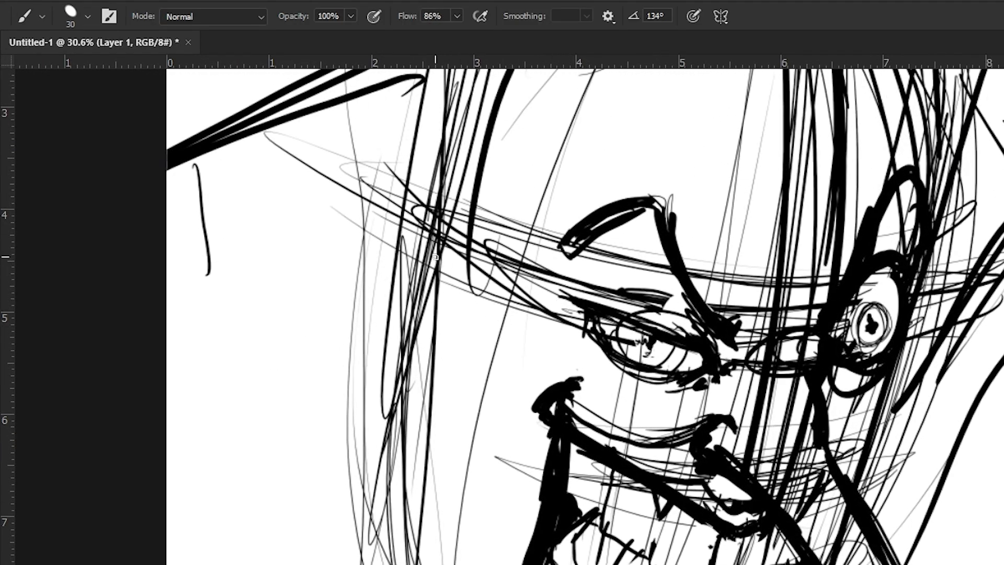
mouse_move(443, 270)
left_mouse_down()
mouse_move(405, 251)
mouse_move(386, 324)
left_mouse_up()
- Try a thick straight line from the near eye's outer corner back over the ear, plus a stroke across the cheek
left_click_drag(577, 297, 441, 235)
mouse_move(441, 235)
left_mouse_down()
mouse_move(556, 299)
mouse_move(411, 210)
mouse_move(577, 311)
mouse_move(388, 211)
left_mouse_up()
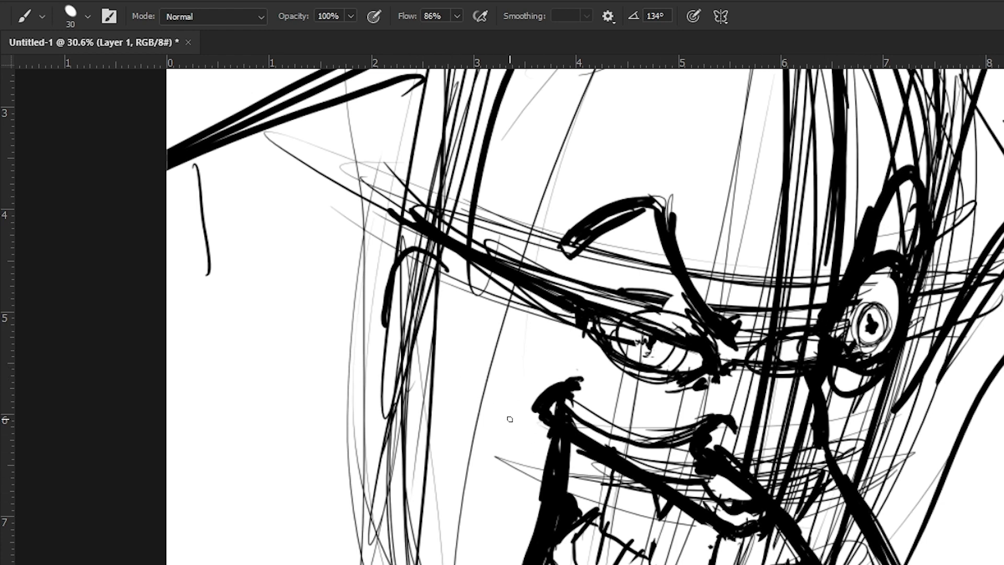
left_click_drag(514, 423, 424, 384)
key("ctrl+z")
key("ctrl+z")
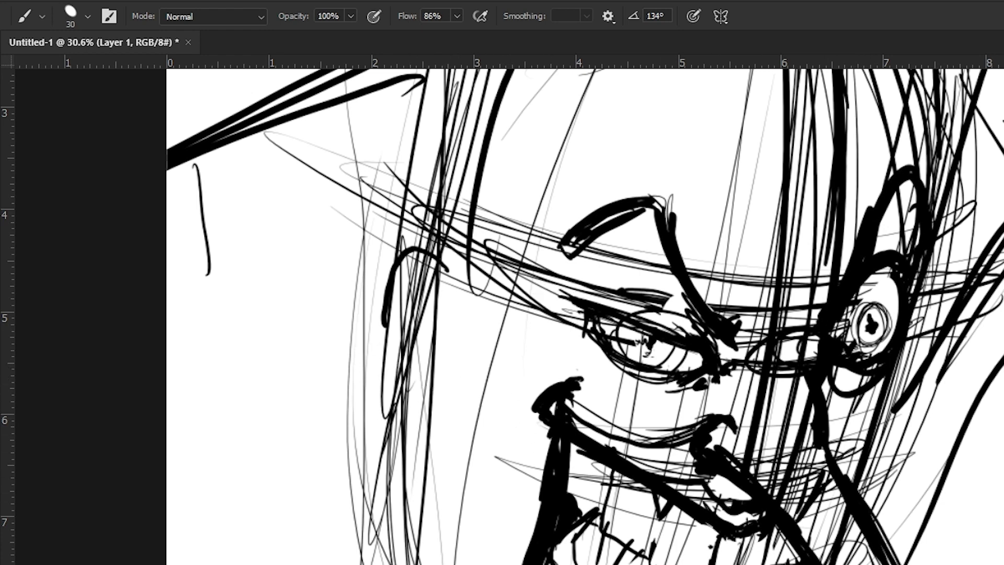
- Lasso and cut the crossing lines and old ear marks beside the head, and draw a larger outer ear outline down to the lobe
key("l")
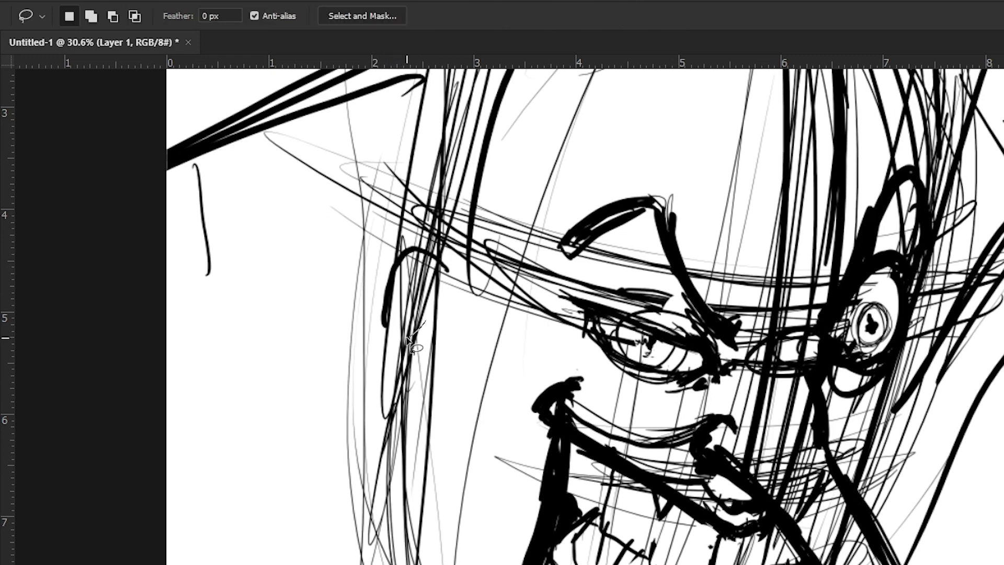
left_click_drag(413, 339, 374, 287)
key("ctrl+x")
key("b")
mouse_move(441, 253)
left_mouse_down()
mouse_move(382, 199)
mouse_move(320, 230)
mouse_move(316, 301)
mouse_move(369, 374)
mouse_move(442, 415)
mouse_move(334, 333)
mouse_move(349, 203)
left_mouse_up()
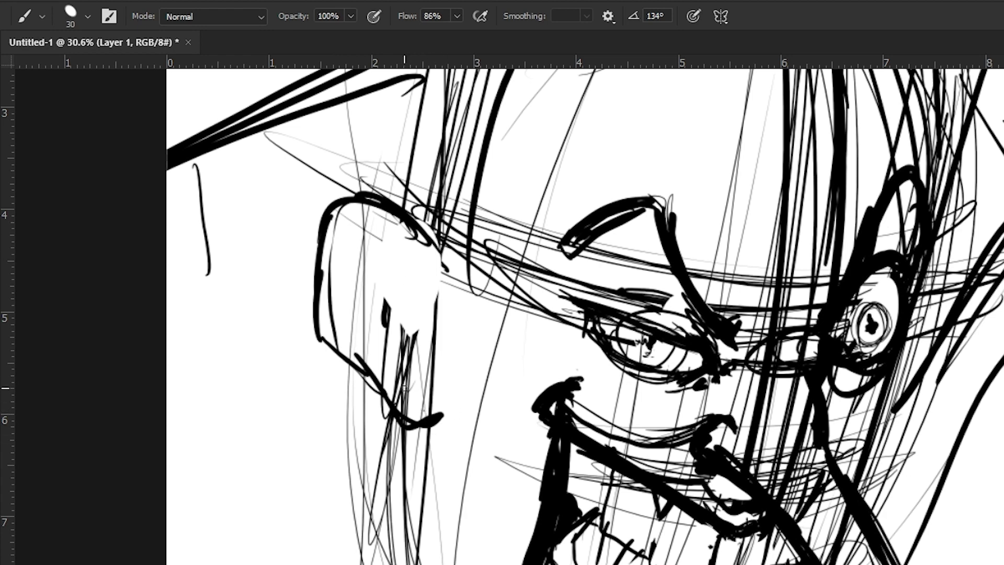
- Draw light construction lines from the ear's top towards the near eye and from the lobe across to the nose's base
left_click_drag(438, 402, 544, 464)
left_click_drag(415, 391, 710, 564)
left_click_drag(418, 202, 581, 313)
left_click_drag(377, 159, 584, 319)
left_click_drag(407, 193, 585, 319)
left_click_drag(378, 161, 544, 298)
left_click_drag(672, 539, 713, 547)
left_click_drag(430, 429, 672, 540)
- Draw and darken the ear canal opening with short thick curved strokes near the ear's front edge
mouse_move(427, 235)
left_mouse_down()
mouse_move(316, 214)
mouse_move(336, 341)
mouse_move(364, 369)
left_mouse_up()
mouse_move(426, 314)
left_mouse_down()
mouse_move(395, 331)
mouse_move(421, 313)
mouse_move(407, 350)
left_mouse_up()
mouse_move(430, 300)
left_mouse_down()
mouse_move(404, 303)
mouse_move(410, 352)
left_mouse_up()
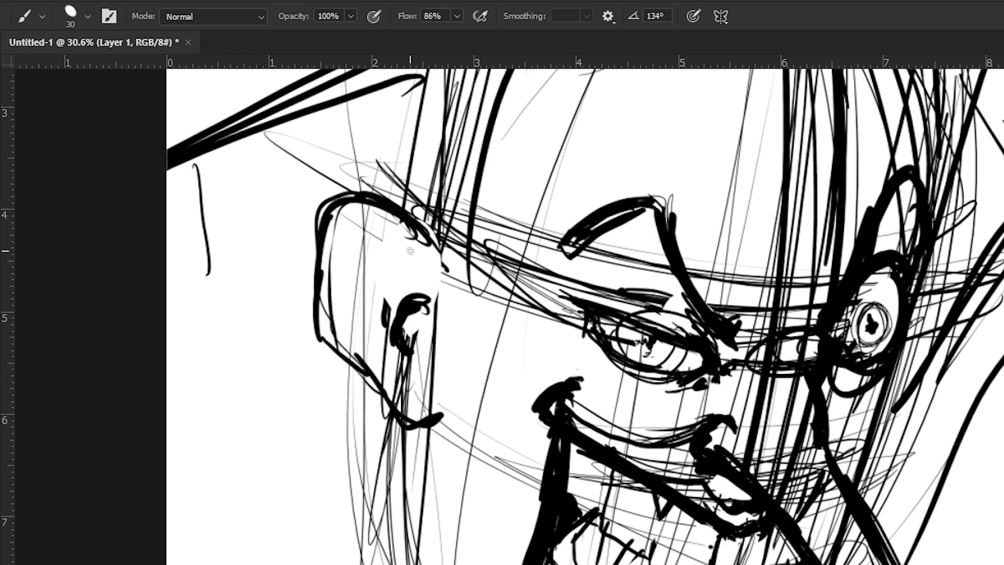
mouse_move(429, 296)
left_mouse_down()
mouse_move(397, 315)
mouse_move(397, 349)
left_mouse_up()
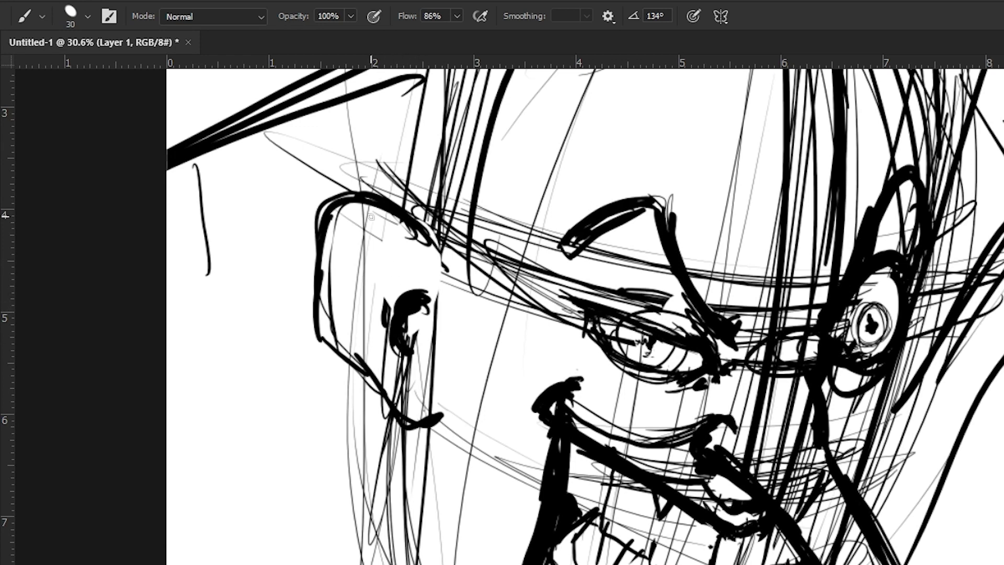
- Draw the ear's curved inner rim and folds, and extend the dark shading above the ear canal
left_click_drag(424, 293, 367, 234)
mouse_move(416, 273)
left_mouse_down()
mouse_move(361, 237)
mouse_move(331, 251)
mouse_move(333, 280)
left_mouse_up()
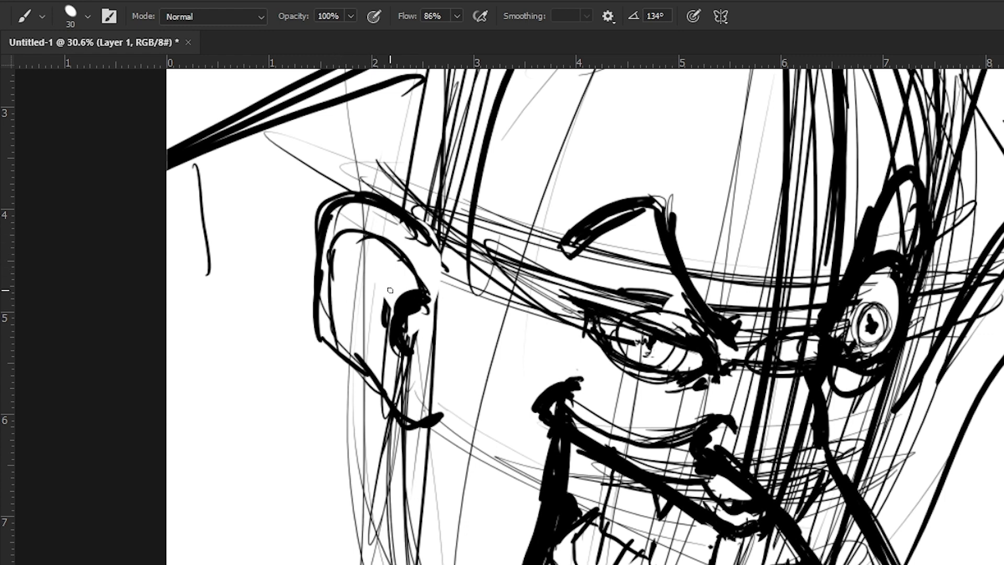
left_click_drag(402, 277, 401, 278)
mouse_move(394, 252)
left_mouse_down()
mouse_move(371, 308)
mouse_move(366, 235)
mouse_move(356, 291)
left_mouse_up()
left_click(396, 282)
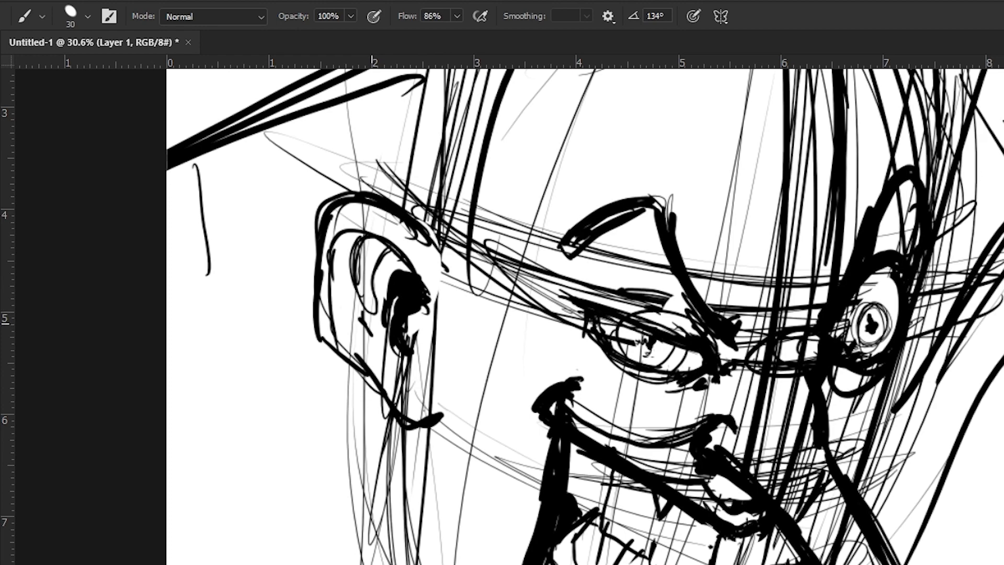
- Thicken the ear's outer outline along its top, back and lower edge down towards the lobe
mouse_move(352, 421)
left_mouse_down()
mouse_move(333, 269)
mouse_move(336, 308)
mouse_move(417, 318)
left_mouse_up()
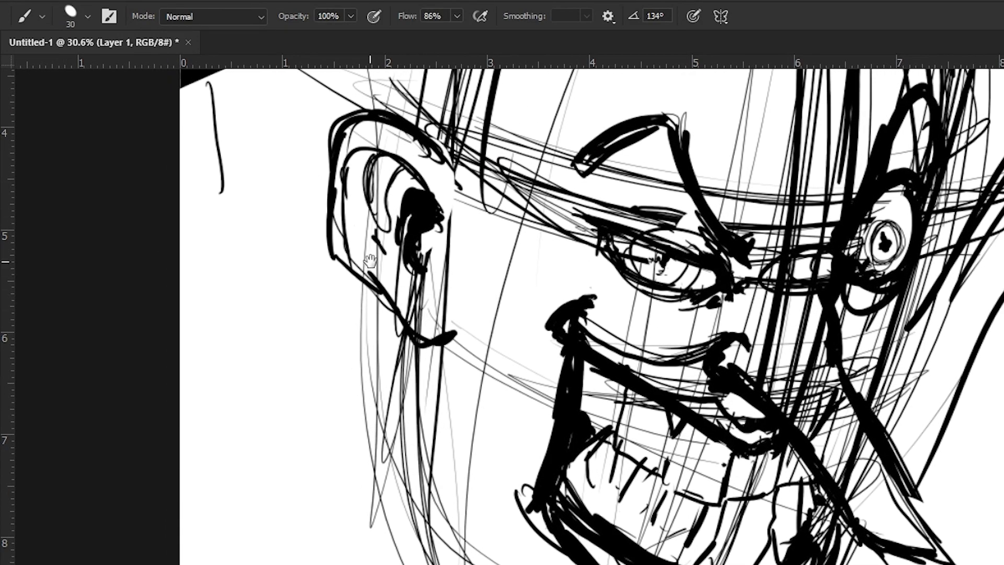
left_click_drag(349, 196, 383, 278)
mouse_move(465, 212)
left_mouse_down()
mouse_move(368, 249)
mouse_move(360, 295)
mouse_move(395, 344)
mouse_move(430, 356)
left_mouse_up()
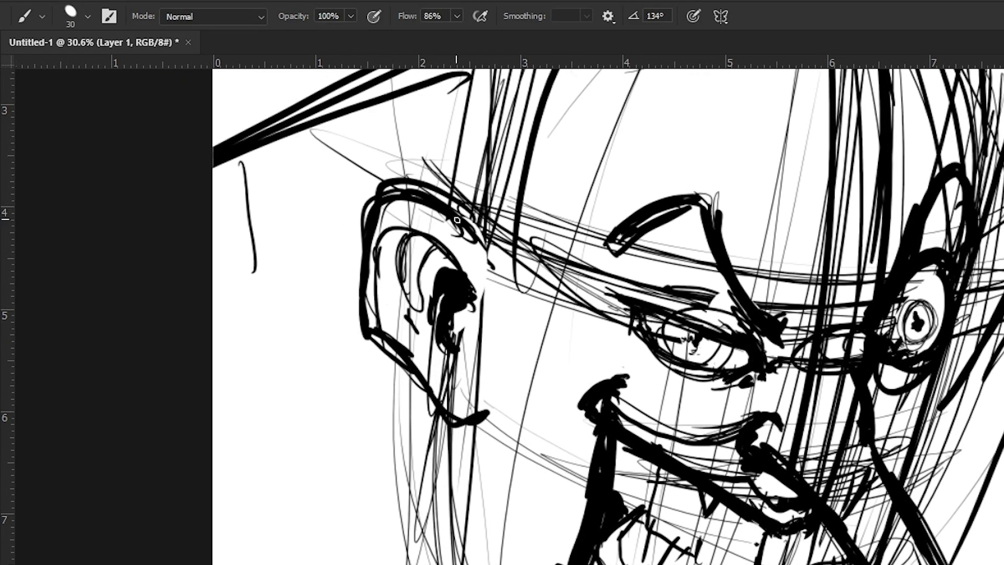
mouse_move(350, 409)
left_mouse_down()
mouse_move(269, 401)
mouse_move(288, 489)
mouse_move(353, 544)
mouse_move(379, 506)
left_mouse_up()
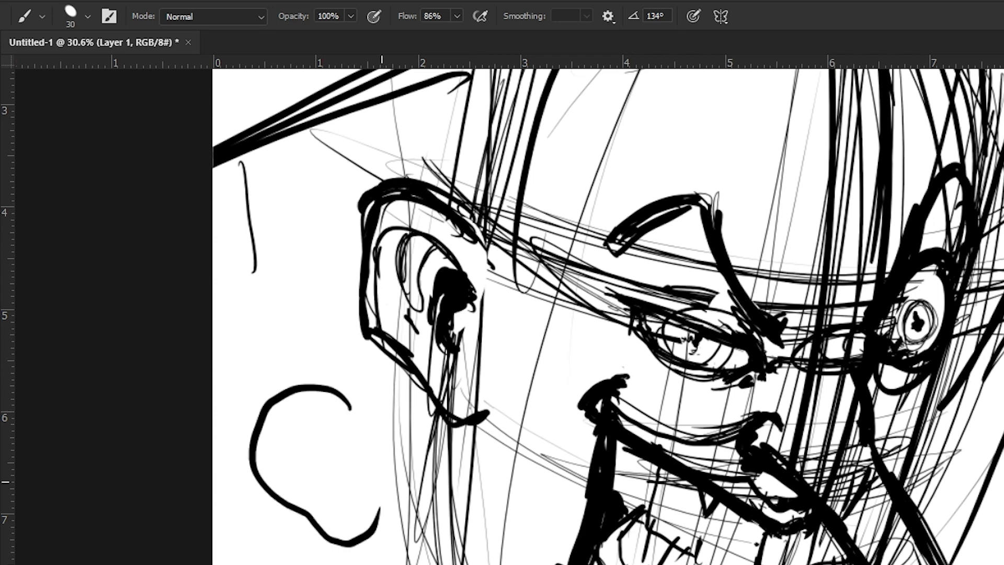
key("ctrl+z")
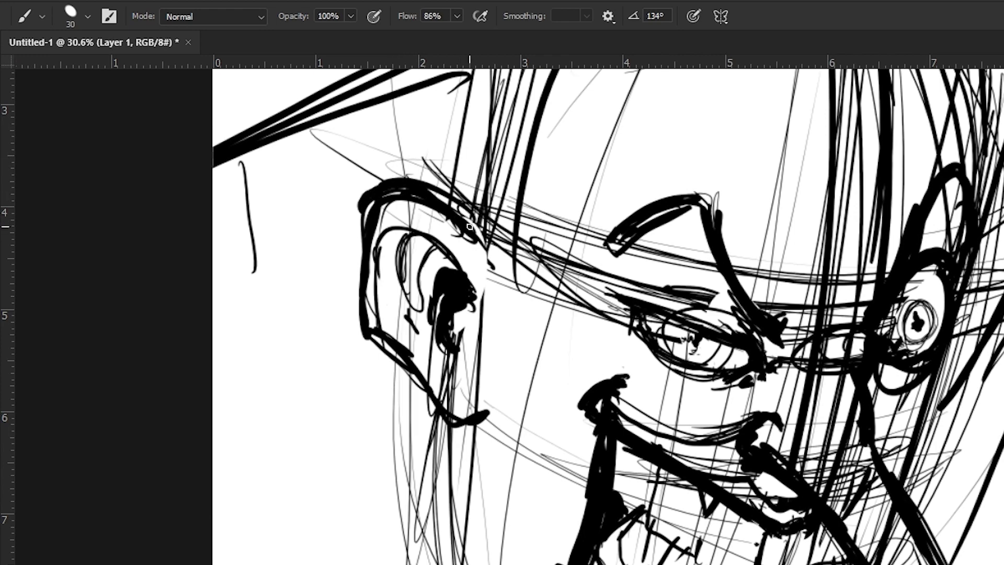
left_click_drag(369, 309, 436, 391)
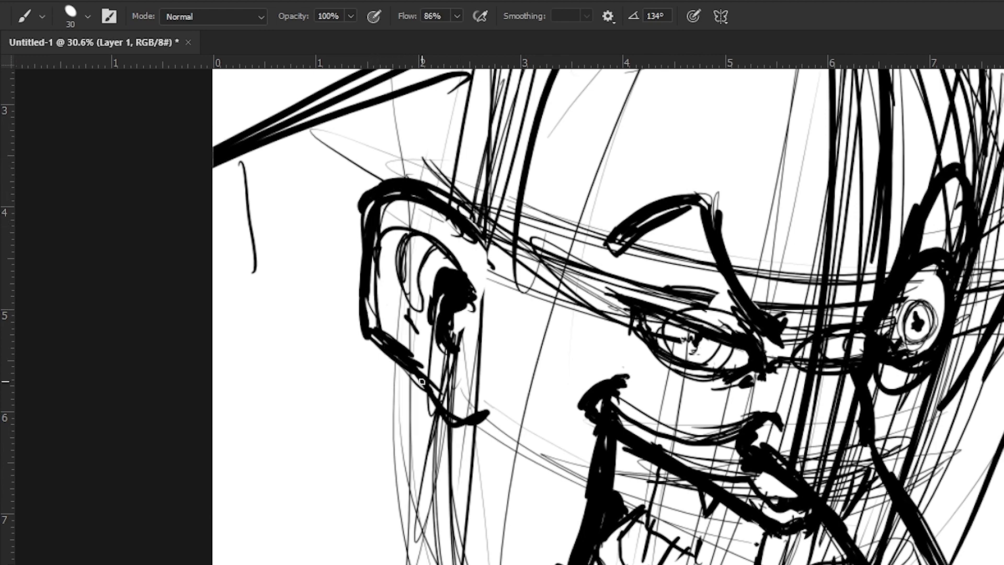
- Draw the jaw line in thick strokes from under the earlobe down towards the chin
left_click_drag(410, 444, 468, 296)
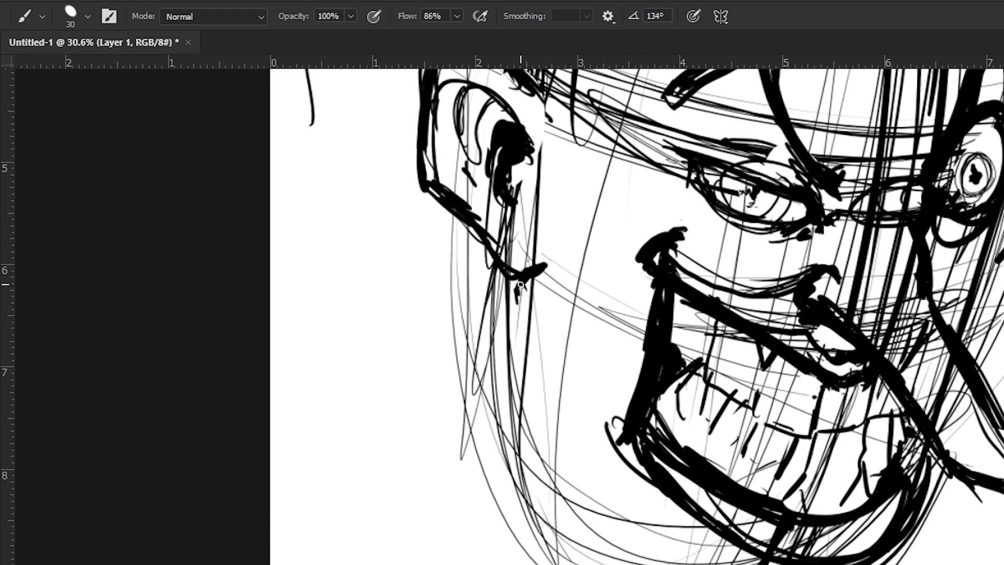
mouse_move(535, 271)
left_mouse_down()
mouse_move(544, 263)
mouse_move(523, 321)
left_mouse_up()
mouse_move(502, 362)
left_mouse_down()
mouse_move(471, 287)
mouse_move(525, 424)
left_mouse_up()
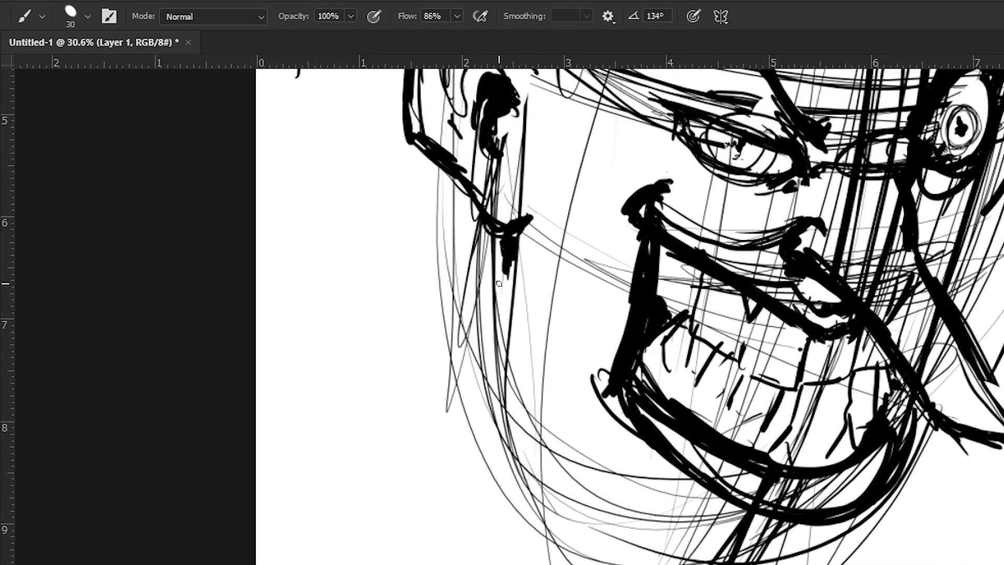
mouse_move(506, 287)
left_mouse_down()
mouse_move(502, 311)
mouse_move(539, 381)
mouse_move(496, 322)
mouse_move(478, 399)
mouse_move(530, 369)
left_mouse_up()
mouse_move(545, 331)
left_mouse_down()
mouse_move(567, 413)
mouse_move(494, 259)
mouse_move(569, 355)
left_mouse_up()
mouse_move(526, 262)
left_mouse_down()
mouse_move(605, 460)
mouse_move(628, 557)
mouse_move(703, 558)
left_mouse_up()
left_click_drag(647, 541, 724, 559)
- Complete the jaw with a narrow, squared chin and a line rising from it to the far side of the mouth
left_click_drag(568, 455, 401, 391)
mouse_move(451, 473)
left_mouse_down()
mouse_move(554, 496)
mouse_move(611, 410)
left_mouse_up()
left_click_drag(566, 501, 635, 387)
mouse_move(580, 484)
left_mouse_down()
mouse_move(643, 381)
mouse_move(698, 345)
mouse_move(710, 564)
left_mouse_up()
left_click_drag(407, 349, 416, 393)
left_click_drag(352, 395, 301, 356)
left_click_drag(346, 410, 439, 390)
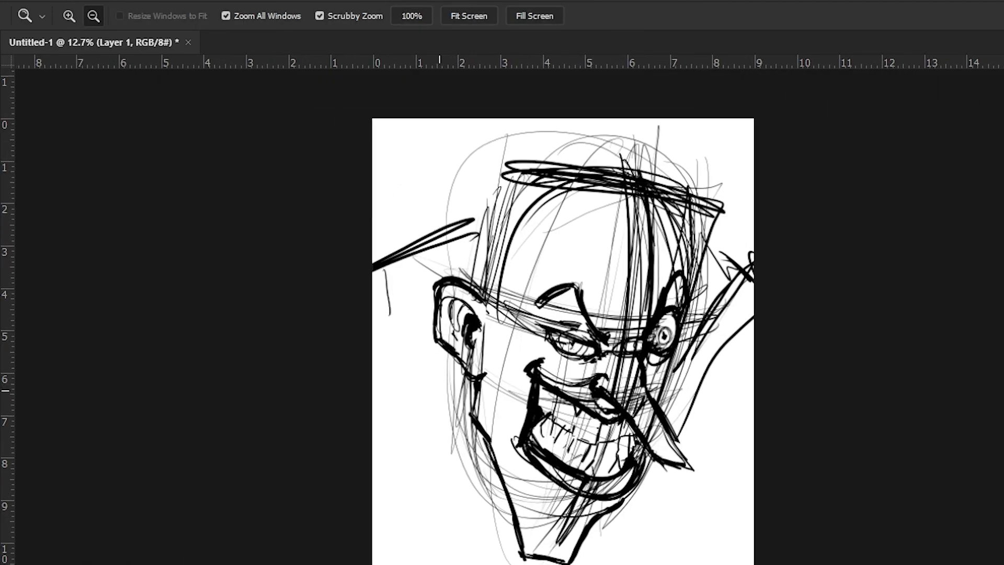
- Draw thick hairline and sideburn strokes at the near temple, between the ear's top and the forehead
left_click_drag(444, 261, 370, 331)
key("b")
mouse_move(473, 411)
left_mouse_down()
mouse_move(442, 394)
mouse_move(492, 358)
left_mouse_up()
left_click_drag(482, 418, 495, 311)
mouse_move(495, 311)
left_mouse_down()
mouse_move(483, 405)
mouse_move(524, 250)
left_mouse_up()
mouse_move(510, 271)
left_mouse_down()
mouse_move(479, 359)
mouse_move(450, 397)
mouse_move(429, 527)
left_mouse_up()
mouse_move(440, 442)
left_mouse_down()
mouse_move(468, 348)
mouse_move(547, 299)
mouse_move(664, 348)
mouse_move(708, 405)
mouse_move(774, 403)
mouse_move(928, 285)
mouse_move(591, 364)
left_mouse_up()
- Add rough zigzag strokes at the far side of the head, and fade the sketch to grey beneath a new empty layer
left_click_drag(326, 427, 667, 353)
mouse_move(375, 448)
left_mouse_down()
mouse_move(407, 288)
mouse_move(385, 255)
left_mouse_up()
mouse_move(410, 340)
left_mouse_down()
mouse_move(315, 204)
mouse_move(402, 224)
mouse_move(452, 212)
mouse_move(781, 235)
mouse_move(429, 238)
left_mouse_up()
left_click_drag(286, 207, 264, 192)
mouse_move(461, 409)
left_mouse_down()
mouse_move(457, 416)
mouse_move(237, 338)
mouse_move(360, 262)
mouse_move(383, 306)
left_mouse_up()
mouse_move(375, 530)
left_mouse_down()
mouse_move(342, 348)
mouse_move(348, 252)
mouse_move(361, 539)
left_mouse_up()
left_click_drag(553, 136, 716, 303)
scroll(416, 335, "down", 5)
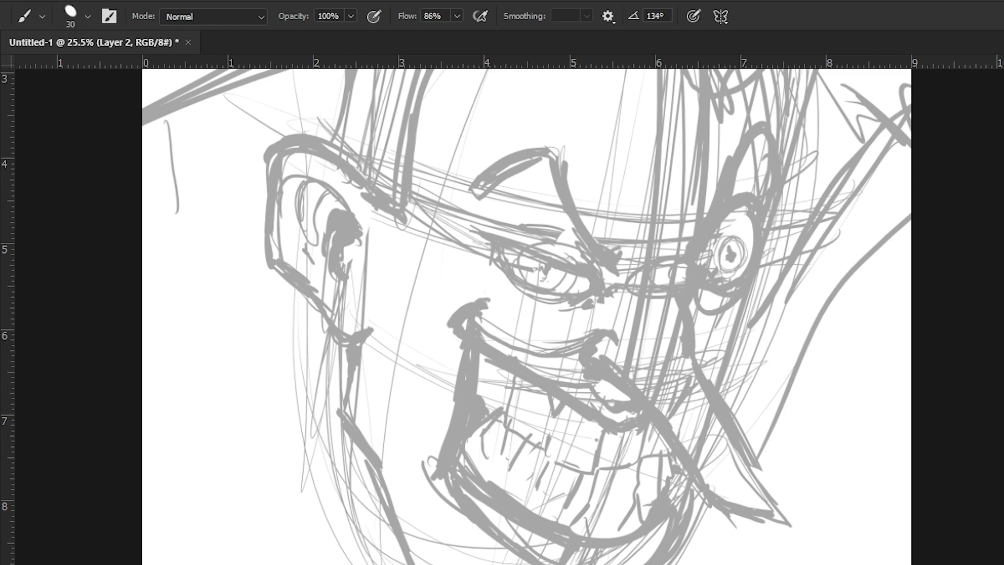
- Ink the near eye's thick upper lid, thinner lower lid and inner corner over the faded sketch
key("z")
left_click_drag(504, 218, 278, 327)
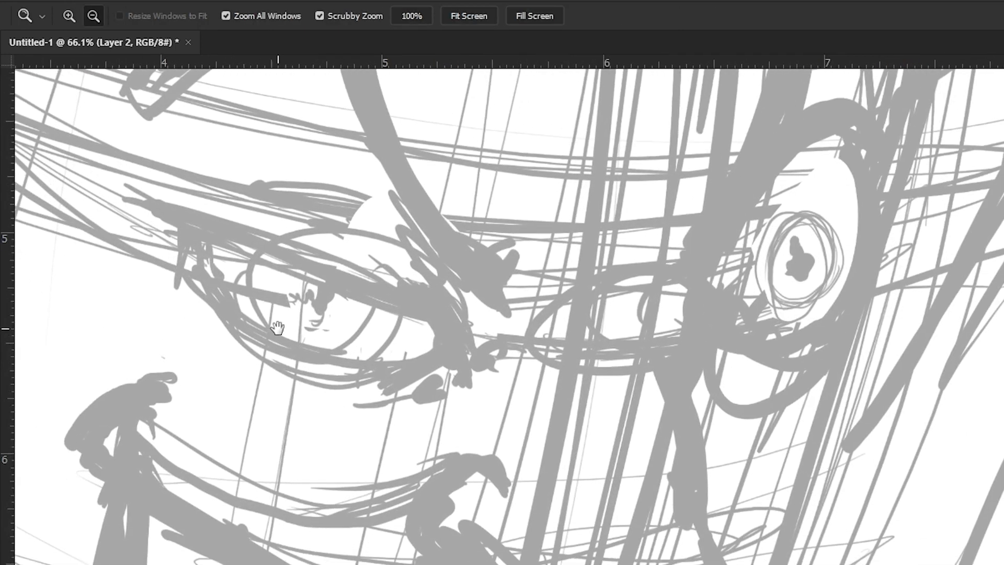
left_click_drag(308, 360, 469, 373)
key("b")
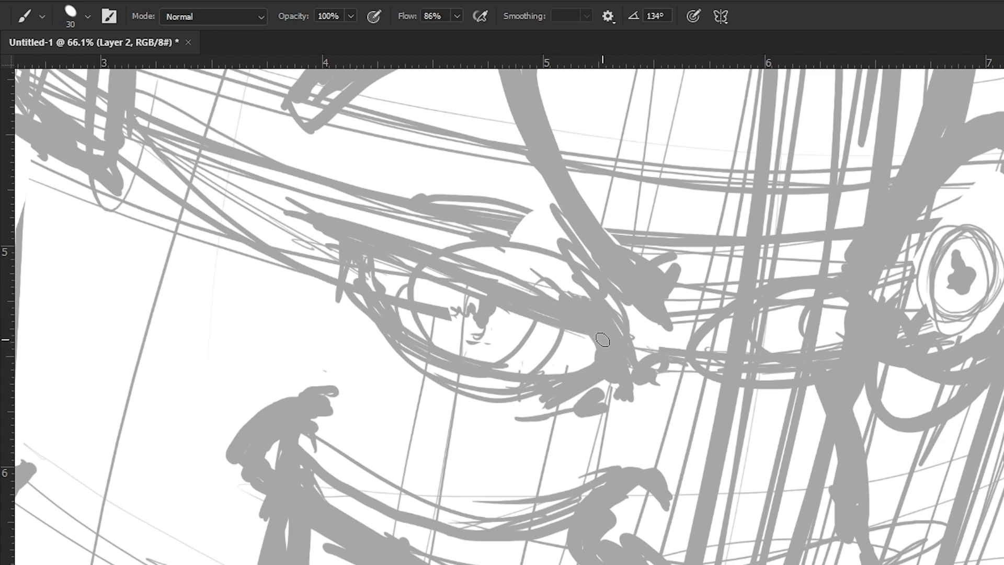
mouse_move(557, 306)
left_mouse_down()
mouse_move(450, 264)
mouse_move(358, 260)
mouse_move(590, 332)
mouse_move(591, 316)
mouse_move(611, 365)
mouse_move(350, 263)
left_mouse_up()
left_click_drag(419, 260, 351, 256)
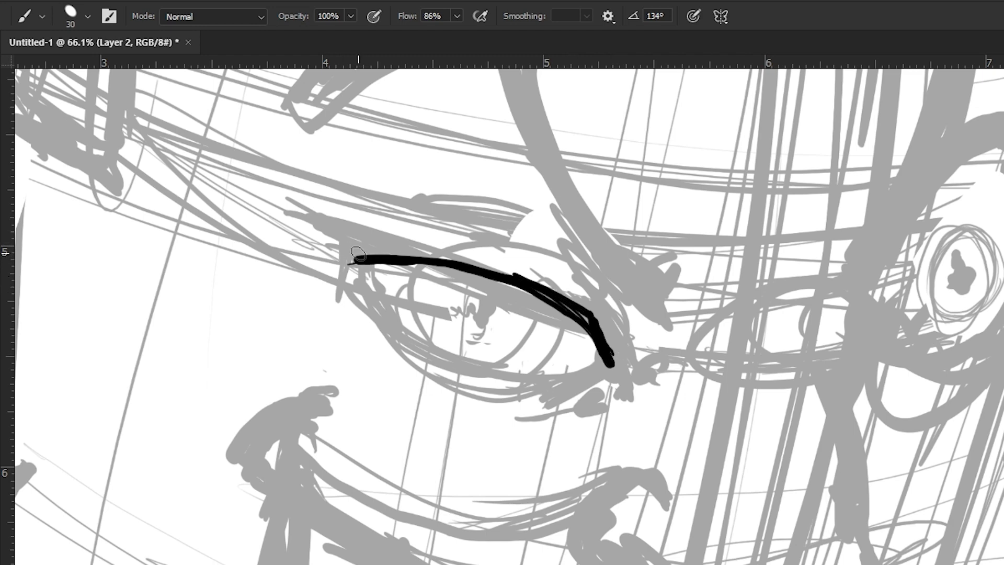
mouse_move(595, 331)
left_mouse_down()
mouse_move(587, 352)
mouse_move(564, 363)
mouse_move(494, 359)
mouse_move(382, 264)
left_mouse_up()
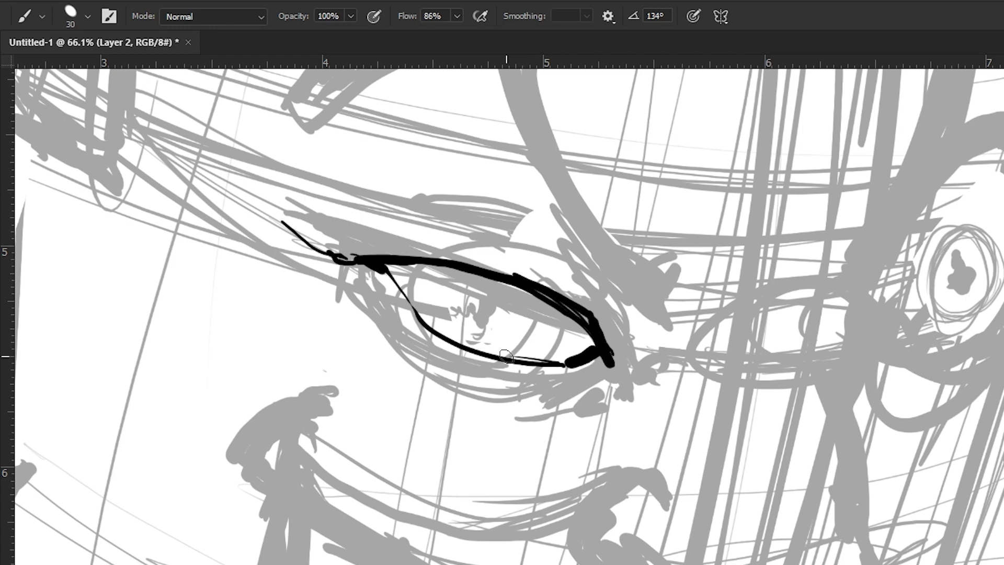
- Ink tapering crow's-feet wrinkles fanning from the near eye's outer corner towards the temple
left_click_drag(334, 267, 255, 247)
left_click_drag(280, 289, 429, 344)
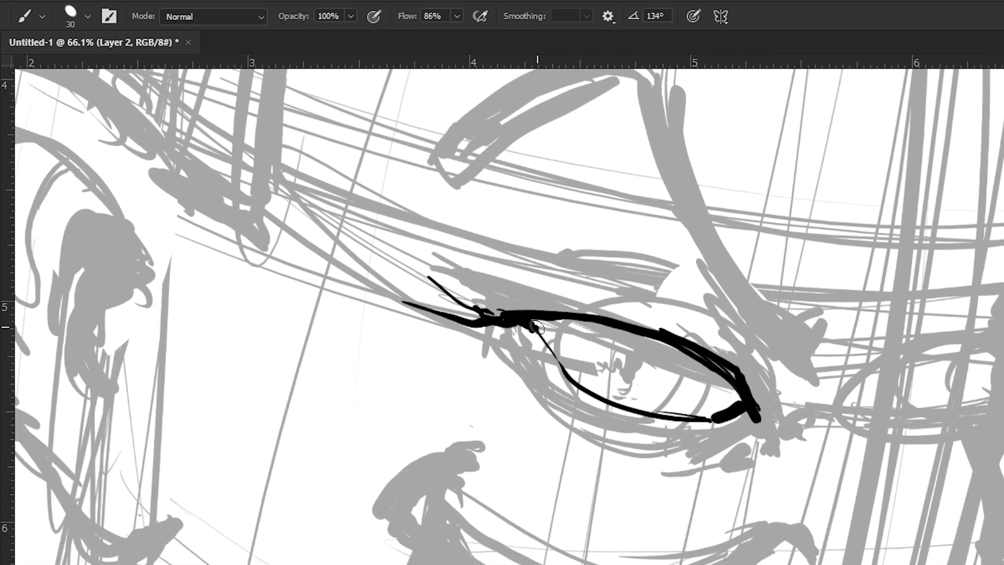
left_click_drag(533, 330, 366, 318)
left_click_drag(525, 313, 368, 228)
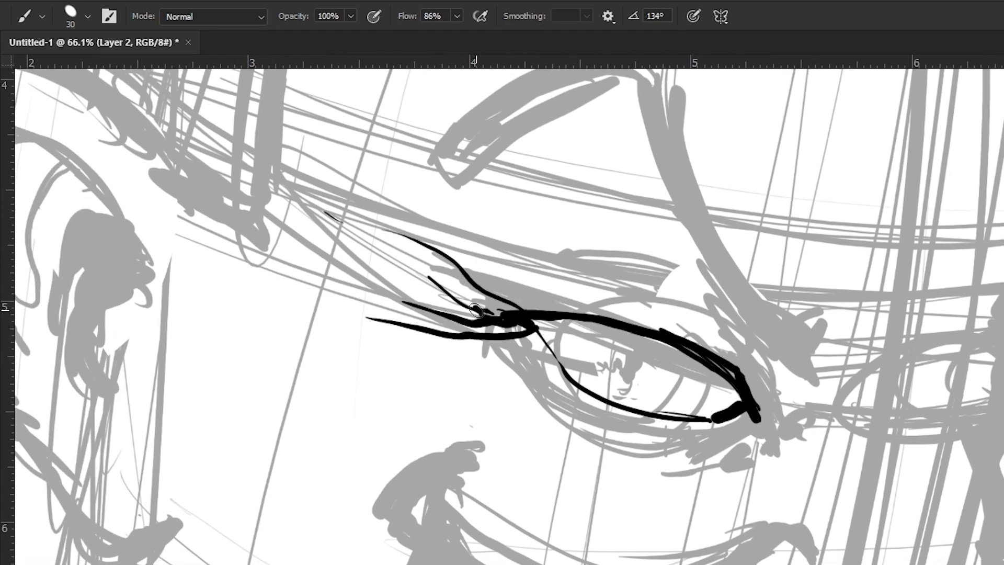
left_click_drag(419, 279, 339, 235)
mouse_move(508, 331)
left_mouse_down()
mouse_move(376, 318)
mouse_move(423, 343)
mouse_move(387, 330)
left_mouse_up()
left_click_drag(349, 321, 319, 308)
left_click_drag(342, 349, 420, 383)
left_click_drag(443, 300, 409, 282)
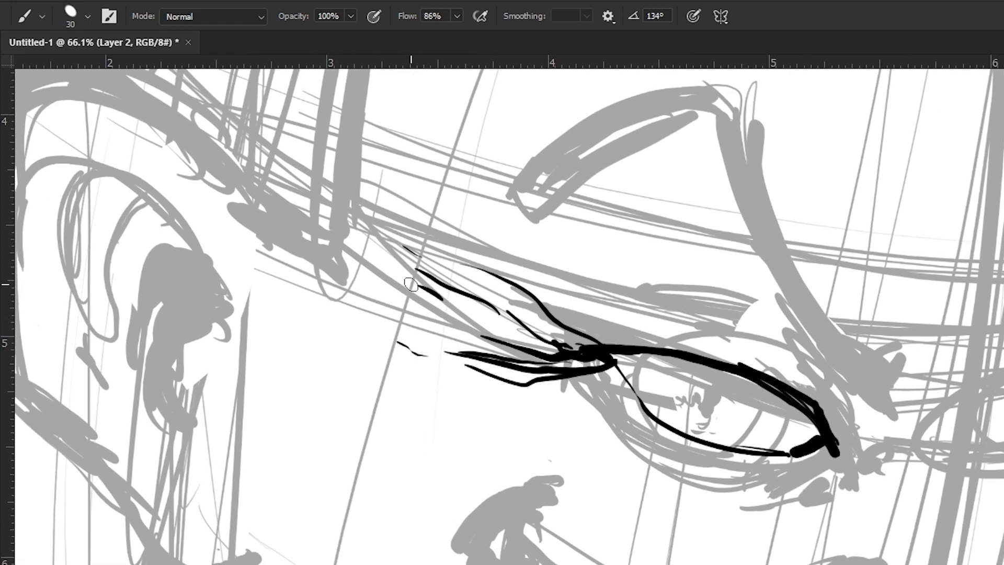
- Ink a solid black brow mass over the near eye's inner corner, and continue the arched eyebrow to its thick outer end
left_click_drag(538, 369, 321, 301)
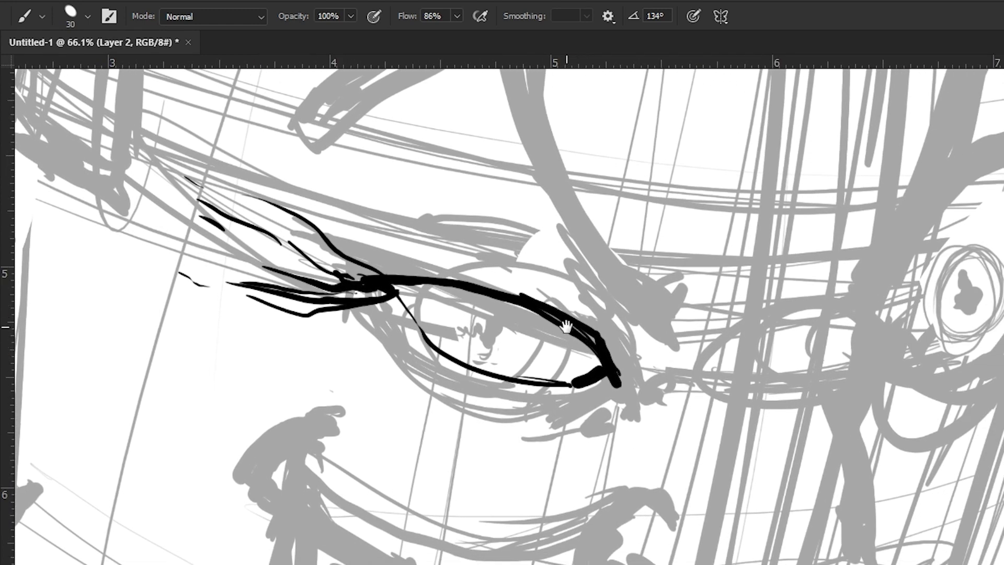
mouse_move(579, 278)
left_mouse_down()
mouse_move(616, 367)
mouse_move(679, 336)
mouse_move(649, 370)
left_mouse_up()
mouse_move(678, 332)
left_mouse_down()
mouse_move(599, 301)
mouse_move(656, 337)
mouse_move(676, 328)
left_mouse_up()
left_click_drag(535, 318, 549, 376)
mouse_move(630, 393)
left_mouse_down()
mouse_move(664, 389)
mouse_move(669, 438)
mouse_move(702, 467)
left_mouse_up()
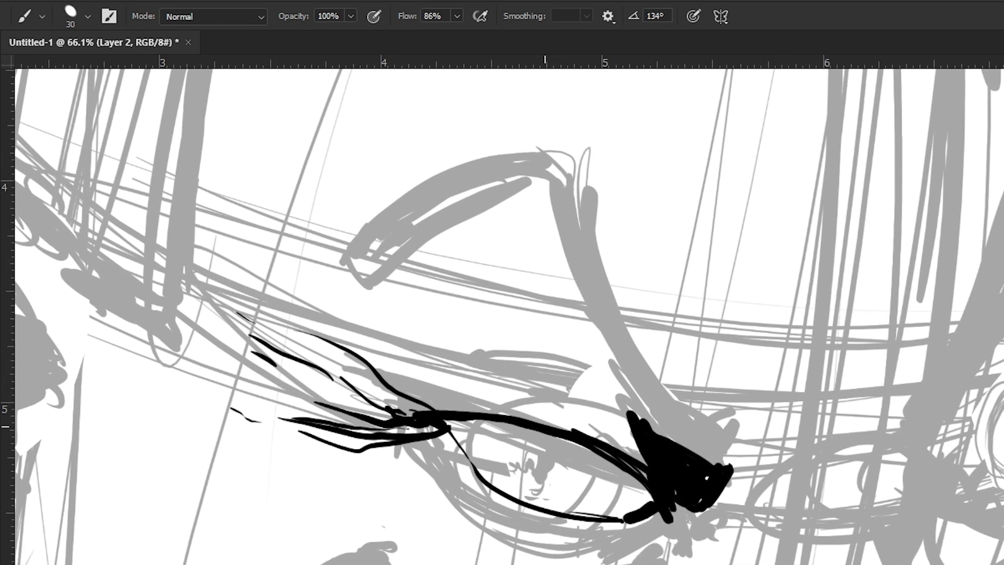
mouse_move(639, 442)
left_mouse_down()
mouse_move(560, 265)
mouse_move(487, 161)
mouse_move(361, 285)
mouse_move(487, 169)
mouse_move(353, 258)
mouse_move(413, 228)
left_mouse_up()
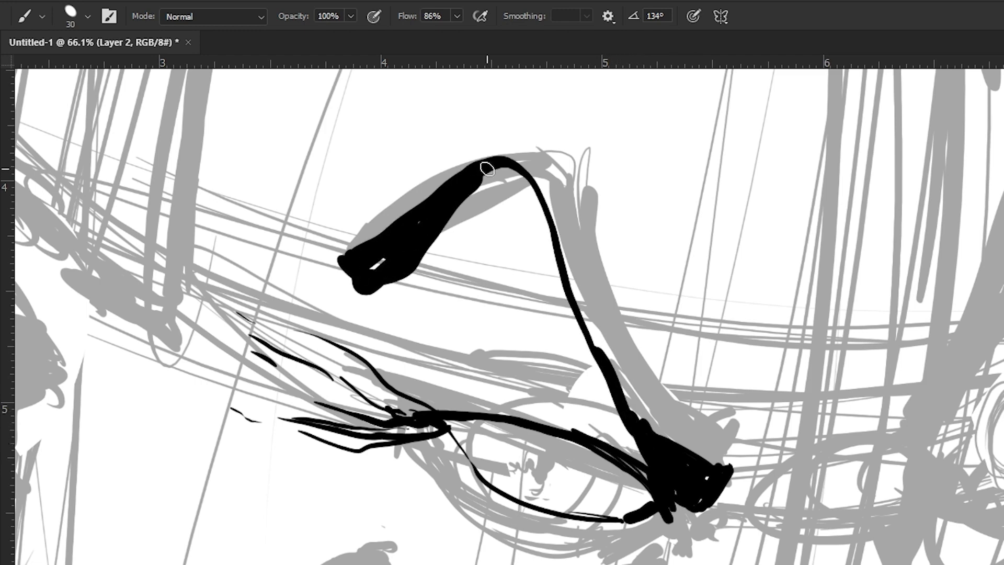
- Ink the upper eyelid crease from the near eye's outer corner to the brow, and thicken the brow line where they meet
left_click_drag(463, 428, 484, 371)
left_click_drag(618, 503, 596, 428)
left_click_drag(578, 259, 541, 259)
left_click_drag(451, 278, 490, 265)
mouse_move(639, 330)
left_mouse_down()
mouse_move(591, 247)
mouse_move(465, 268)
mouse_move(597, 263)
mouse_move(619, 286)
left_mouse_up()
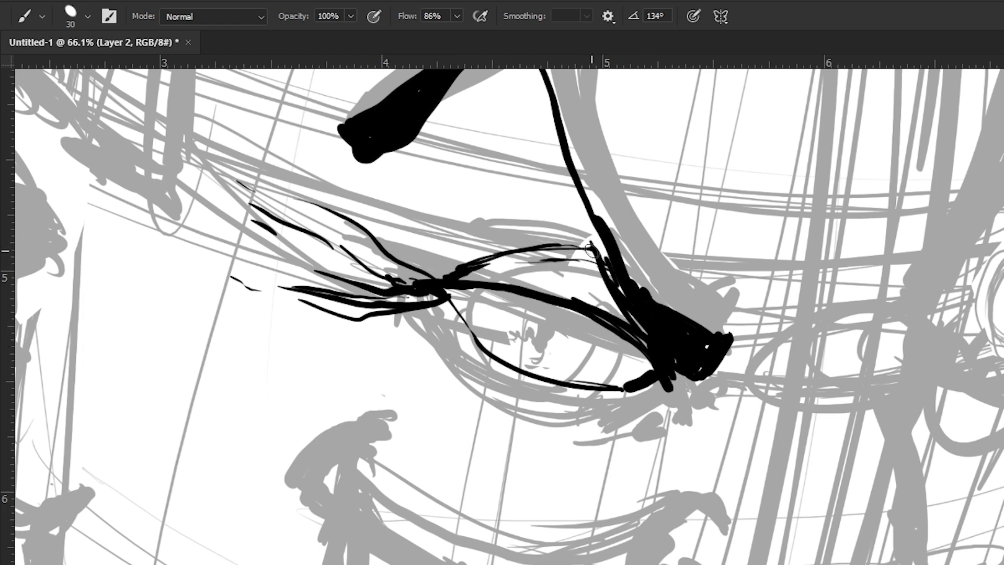
- Draw a round highlight, a small black pupil and both curved iris edges in the near eye
mouse_move(554, 325)
left_mouse_down()
mouse_move(554, 306)
mouse_move(536, 316)
left_mouse_up()
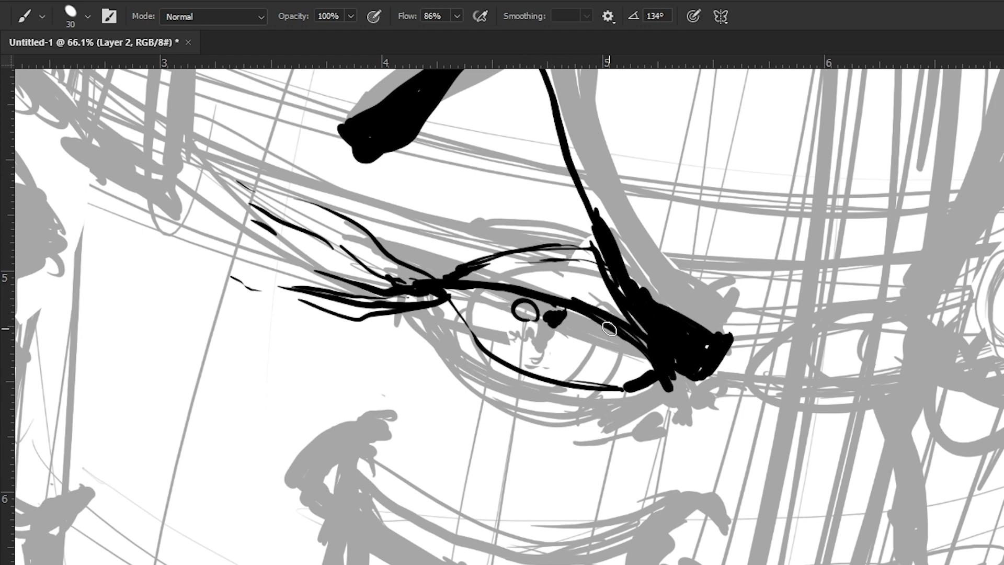
left_click_drag(609, 323, 564, 360)
left_click_drag(483, 291, 492, 325)
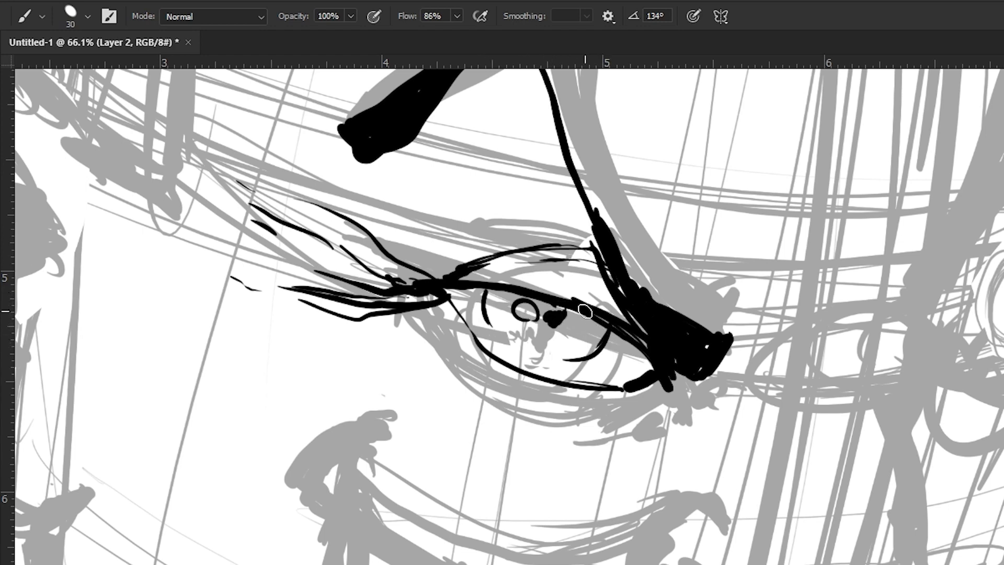
- Add short hatch marks and dots along the inside of the near eye's iris edges
left_click_drag(605, 335, 588, 328)
mouse_move(597, 346)
left_mouse_down()
mouse_move(584, 334)
mouse_move(582, 343)
left_mouse_up()
mouse_move(588, 361)
left_mouse_down()
mouse_move(577, 351)
mouse_move(578, 360)
left_mouse_up()
left_click_drag(571, 350, 565, 360)
left_click_drag(498, 319, 494, 317)
mouse_move(496, 304)
left_mouse_down()
mouse_move(488, 308)
mouse_move(485, 294)
left_mouse_up()
left_click_drag(493, 296, 485, 302)
left_click_drag(476, 376, 485, 395)
- Add a thin lower wrinkle and a small crease mark beyond the near eye's outer corner
left_click_drag(630, 322, 595, 211)
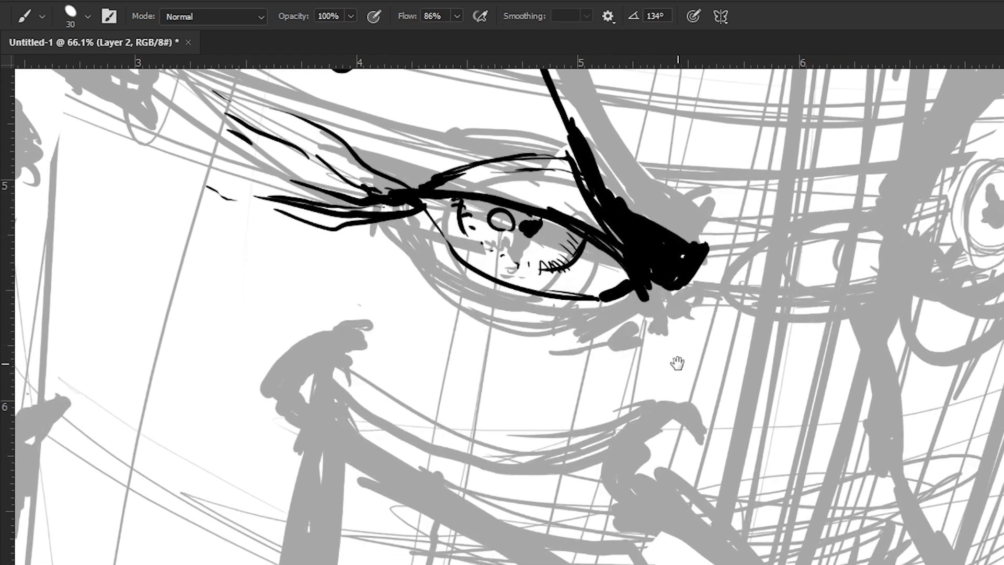
mouse_move(446, 365)
left_mouse_down()
mouse_move(393, 394)
mouse_move(297, 382)
left_mouse_up()
left_click_drag(438, 314, 684, 389)
left_click_drag(413, 321, 354, 315)
left_click_drag(308, 268, 316, 284)
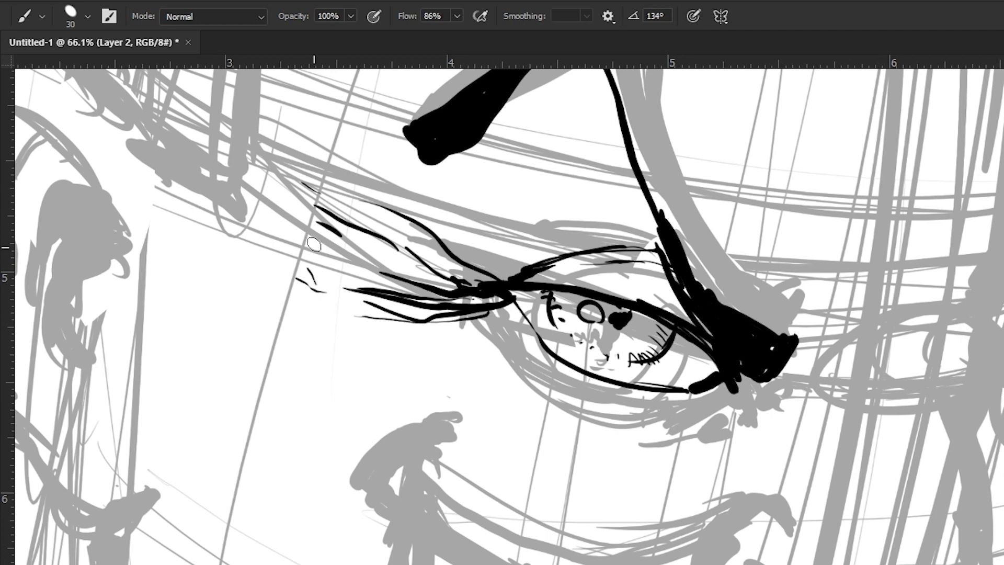
- Hatch the uppermost crow's-foot wrinkle with a row of short ticks, and add small dots near its outer end
left_click(389, 196)
left_click(396, 199)
left_click(404, 203)
left_click(413, 208)
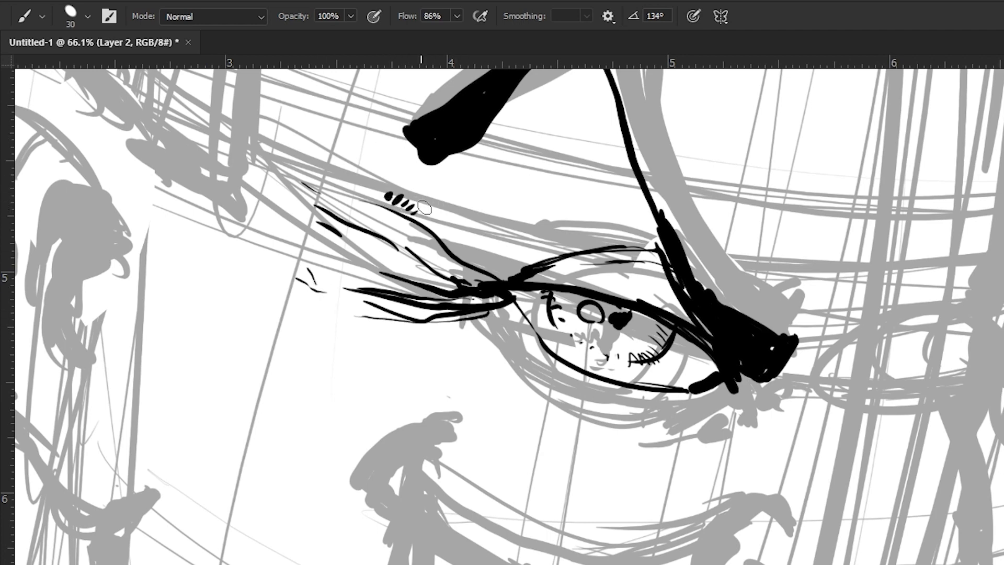
left_click_drag(462, 255, 467, 247)
left_click_drag(467, 258, 479, 255)
left_click_drag(479, 265, 485, 258)
left_click_drag(487, 270, 492, 262)
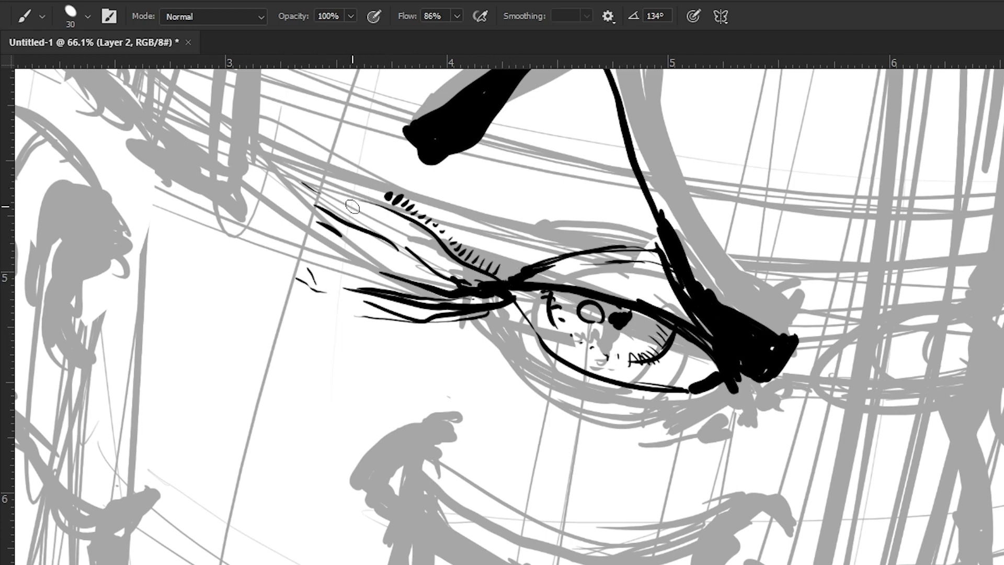
left_click_drag(490, 415, 235, 356)
left_click_drag(425, 309, 428, 318)
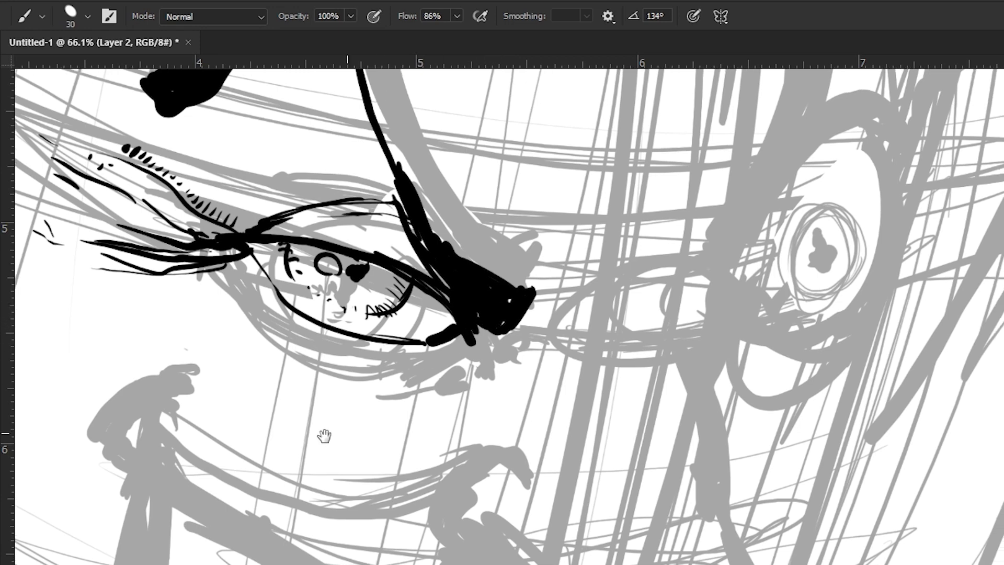
left_click_drag(364, 422, 309, 432)
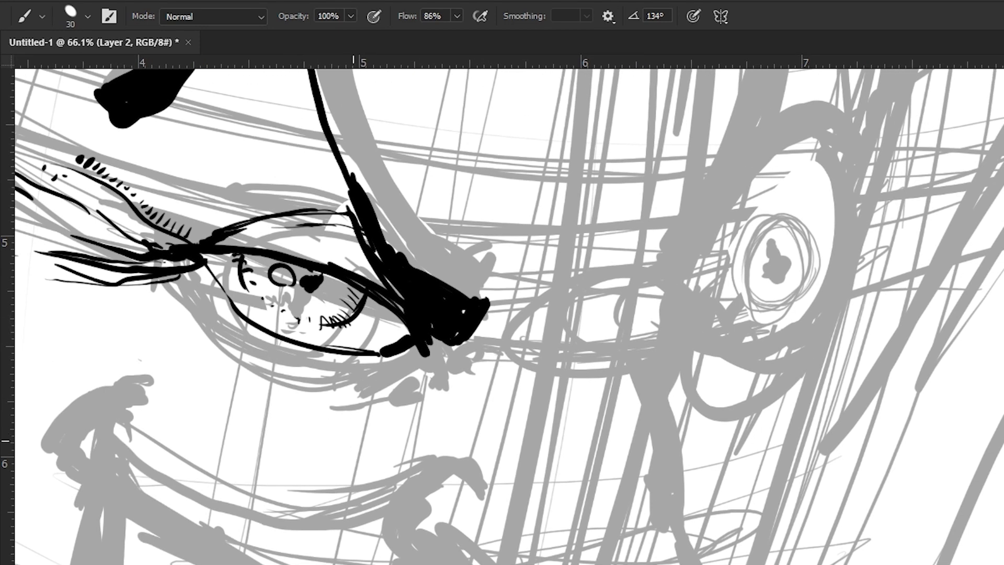
mouse_move(381, 343)
left_mouse_down()
mouse_move(285, 305)
mouse_move(478, 309)
left_mouse_up()
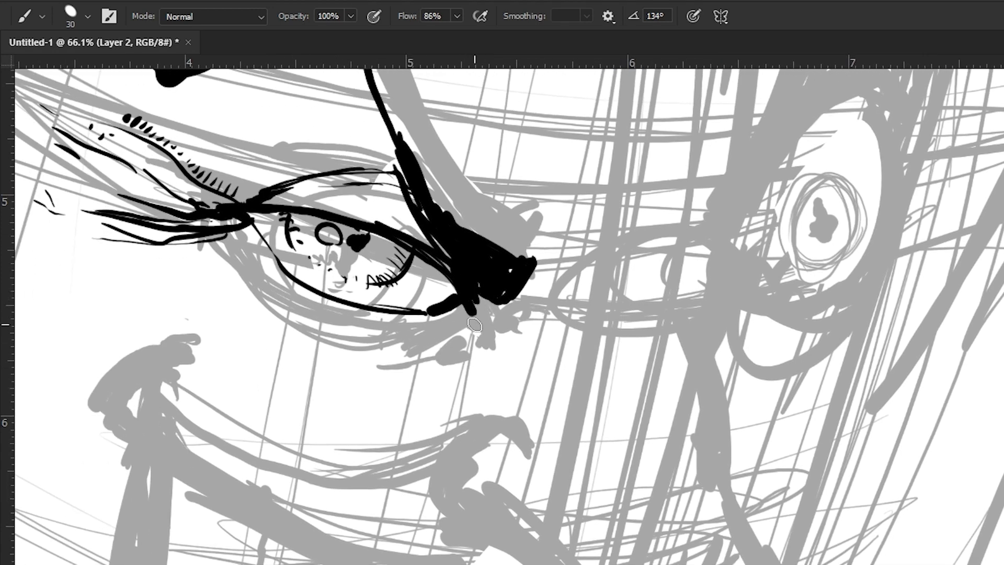
- Ink short overlapping creases under the near eye's inner corner, sweeping back beneath the lower lid
left_click_drag(520, 267, 532, 286)
left_click_drag(504, 305, 460, 332)
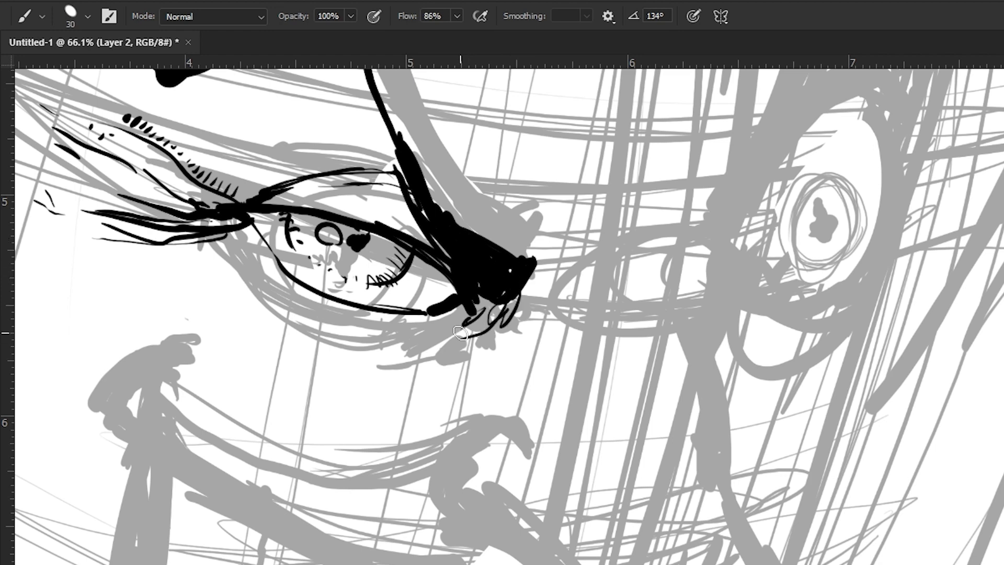
mouse_move(482, 287)
left_mouse_down()
mouse_move(463, 330)
mouse_move(408, 340)
left_mouse_up()
mouse_move(491, 305)
left_mouse_down()
mouse_move(452, 337)
mouse_move(420, 343)
left_mouse_up()
- Build up the outer half of the near eye's lower lid fold with overlapping curved strokes
mouse_move(229, 230)
left_mouse_down()
mouse_move(288, 294)
mouse_move(276, 293)
mouse_move(287, 291)
left_mouse_up()
left_click_drag(251, 249, 291, 296)
mouse_move(249, 267)
left_mouse_down()
mouse_move(293, 317)
mouse_move(327, 329)
left_mouse_up()
left_click_drag(265, 293, 351, 330)
left_click_drag(283, 295, 348, 323)
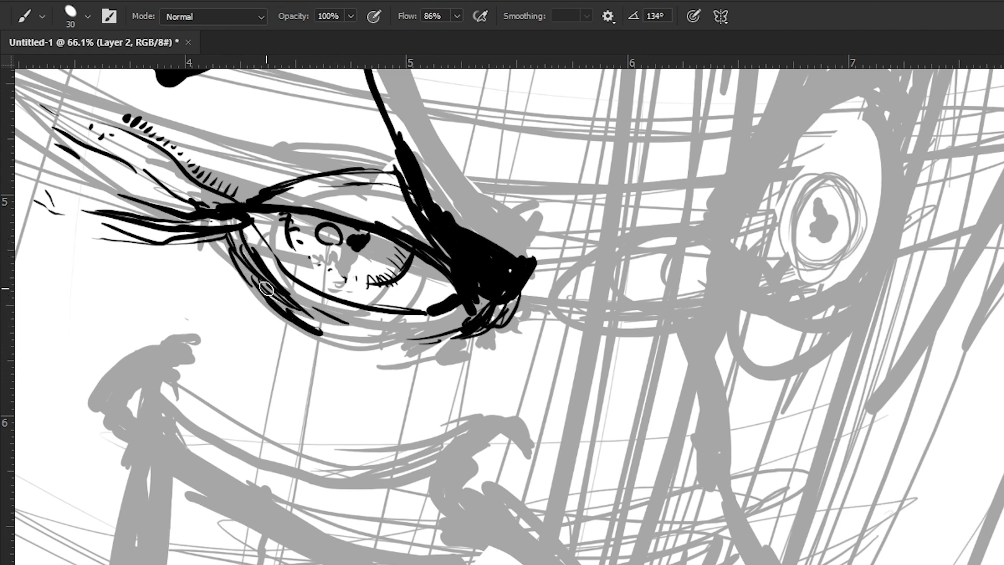
left_click_drag(242, 307, 365, 326)
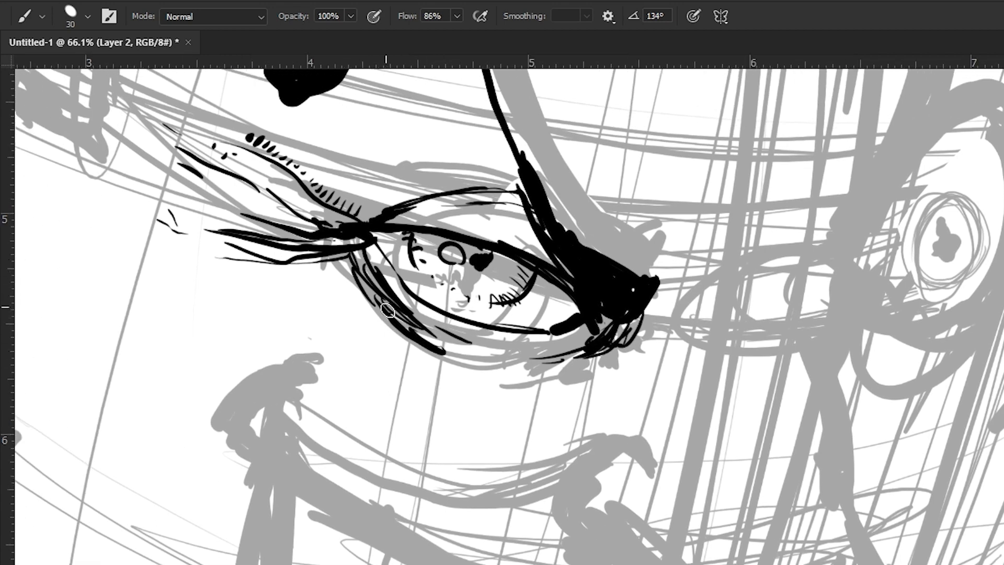
- Ink a jagged frown crease rising from the near eye's inner corner to between the brows, undoing the unwanted strokes
mouse_move(640, 284)
left_mouse_down()
mouse_move(423, 275)
mouse_move(412, 306)
left_mouse_up()
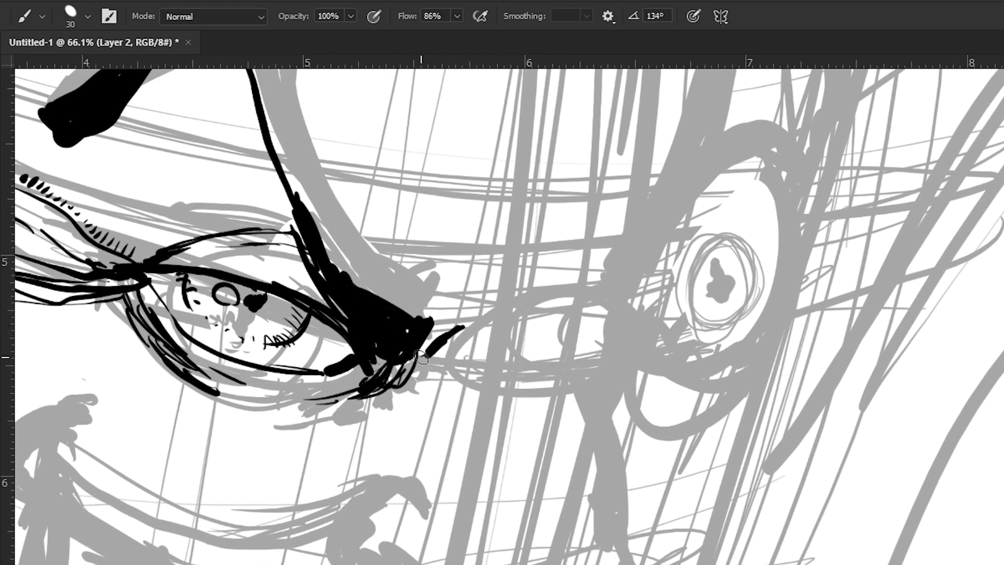
left_click_drag(487, 297, 491, 267)
mouse_move(441, 152)
left_mouse_down()
mouse_move(489, 319)
mouse_move(421, 362)
mouse_move(453, 366)
mouse_move(423, 374)
mouse_move(429, 395)
left_mouse_up()
key("ctrl+z")
key("ctrl+z")
key("ctrl+z")
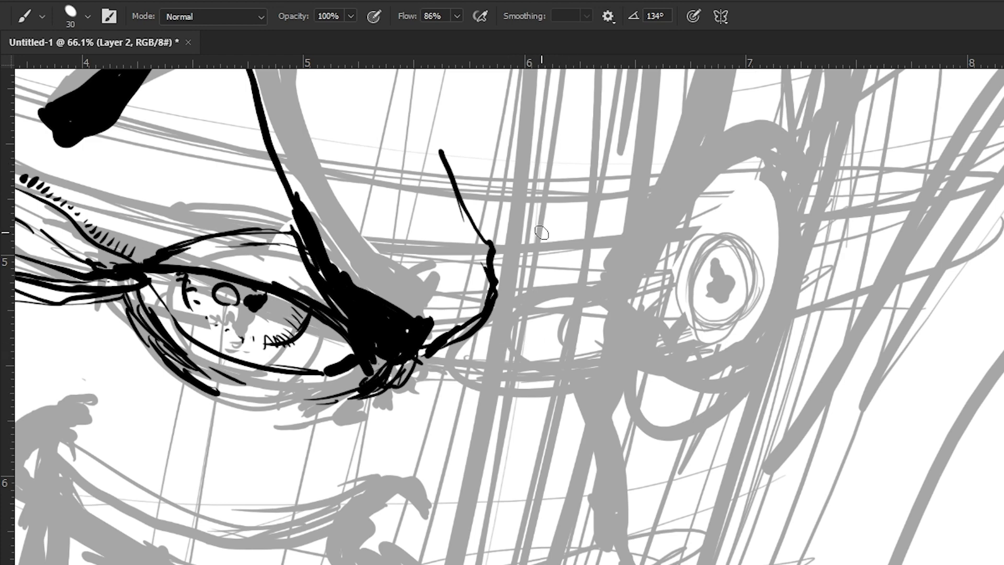
- Add a second, thicker frown crease, a thin line between both, and angular creases branching across the nose bridge
mouse_move(438, 350)
left_mouse_down()
mouse_move(518, 308)
mouse_move(546, 178)
left_mouse_up()
left_click_drag(439, 339, 465, 317)
left_click_drag(493, 225, 485, 162)
mouse_move(429, 336)
left_mouse_down()
mouse_move(455, 271)
mouse_move(457, 208)
left_mouse_up()
mouse_move(455, 241)
left_mouse_down()
mouse_move(554, 193)
mouse_move(585, 192)
left_mouse_up()
mouse_move(428, 250)
left_mouse_down()
mouse_move(494, 272)
mouse_move(559, 211)
left_mouse_up()
left_click_drag(425, 252, 496, 278)
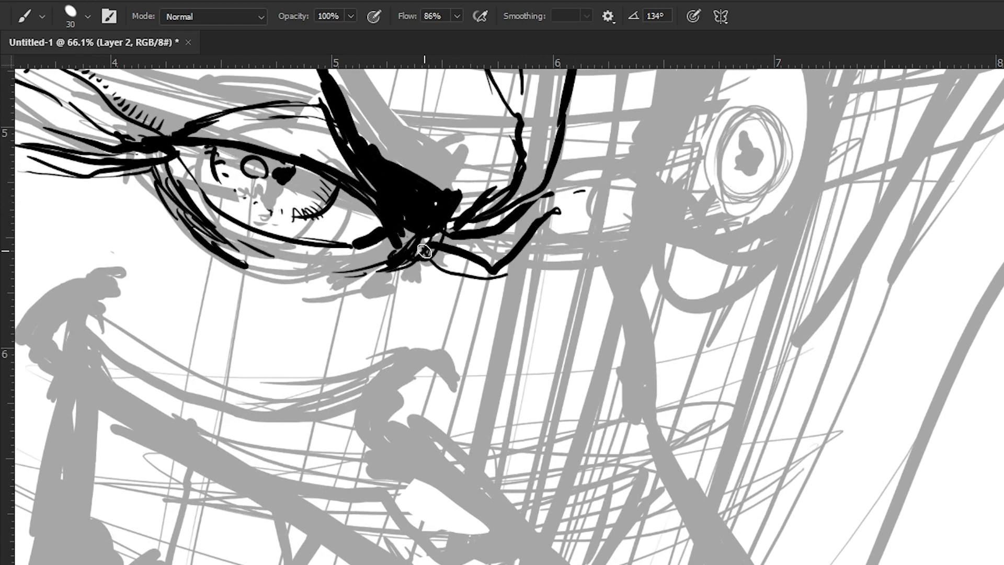
- Add a small tick on the nose bridge and short jagged creases fanning down from the near eye's inner corner
mouse_move(555, 259)
left_mouse_down()
mouse_move(449, 268)
mouse_move(431, 254)
mouse_move(547, 271)
left_mouse_up()
left_click_drag(558, 246, 563, 237)
mouse_move(426, 248)
left_mouse_down()
mouse_move(452, 284)
mouse_move(463, 282)
mouse_move(405, 268)
left_mouse_up()
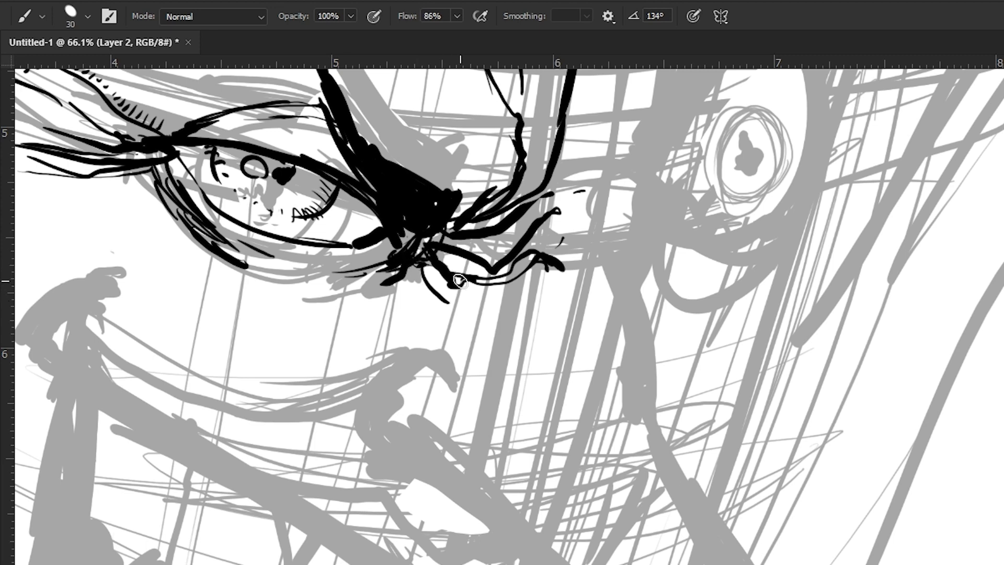
left_click_drag(283, 313, 418, 378)
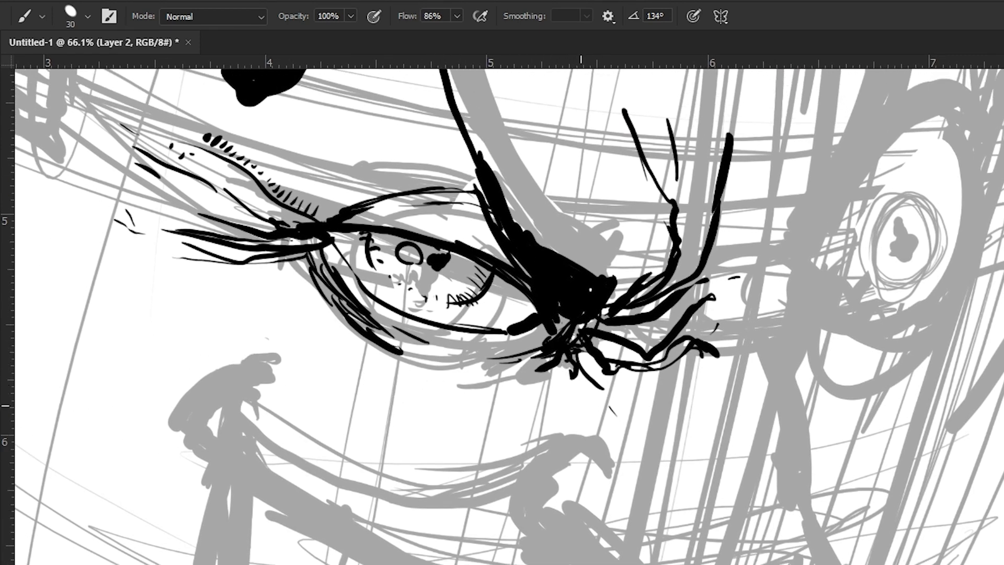
left_click_drag(554, 353, 513, 402)
left_click_drag(494, 409, 470, 414)
- Add a few short curved wrinkles below the near eye's outer corner
mouse_move(296, 257)
left_mouse_down()
mouse_move(306, 315)
mouse_move(353, 360)
left_mouse_up()
left_click_drag(285, 261, 288, 294)
mouse_move(510, 408)
left_mouse_down()
mouse_move(387, 385)
mouse_move(251, 393)
left_mouse_up()
left_click_drag(346, 398, 487, 477)
left_click_drag(596, 309, 423, 256)
left_click_drag(543, 245, 473, 265)
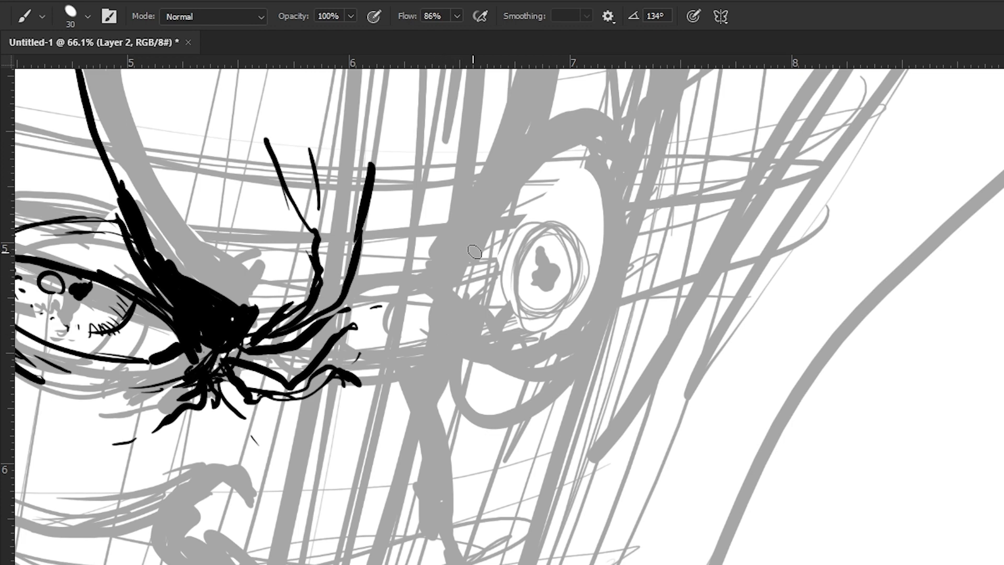
left_click_drag(673, 283, 538, 269)
mouse_move(542, 231)
left_mouse_down()
mouse_move(538, 290)
mouse_move(549, 296)
left_mouse_up()
key("ctrl+z")
key("ctrl+z")
- Ink the far eye's inner edge as a thick forked line rising towards the brow, with small marks and dots beside it
left_click_drag(468, 239, 453, 353)
left_click(441, 326)
left_click_drag(476, 278, 469, 311)
left_click_drag(464, 227, 480, 286)
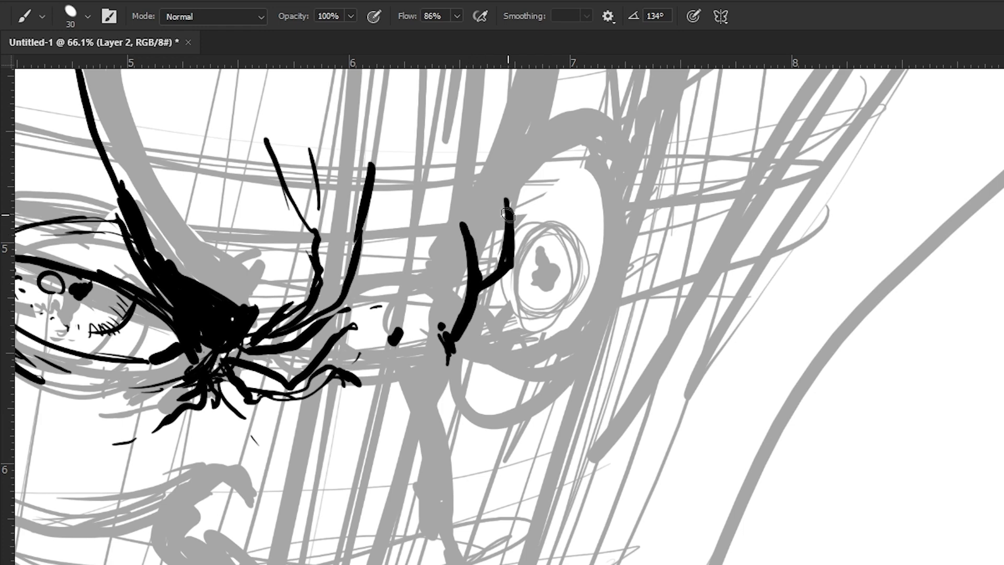
left_click_drag(508, 215, 509, 159)
mouse_move(453, 256)
left_mouse_down()
mouse_move(376, 315)
mouse_move(369, 299)
mouse_move(397, 280)
mouse_move(407, 310)
left_mouse_up()
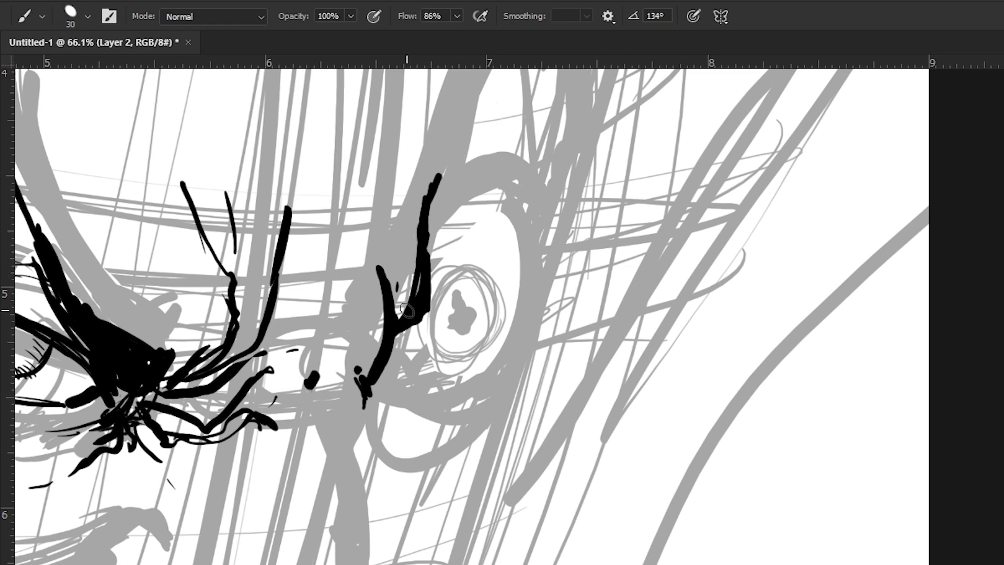
left_click_drag(439, 178, 458, 117)
mouse_move(375, 287)
left_mouse_down()
mouse_move(392, 203)
mouse_move(390, 226)
left_mouse_up()
left_click_drag(474, 208, 468, 248)
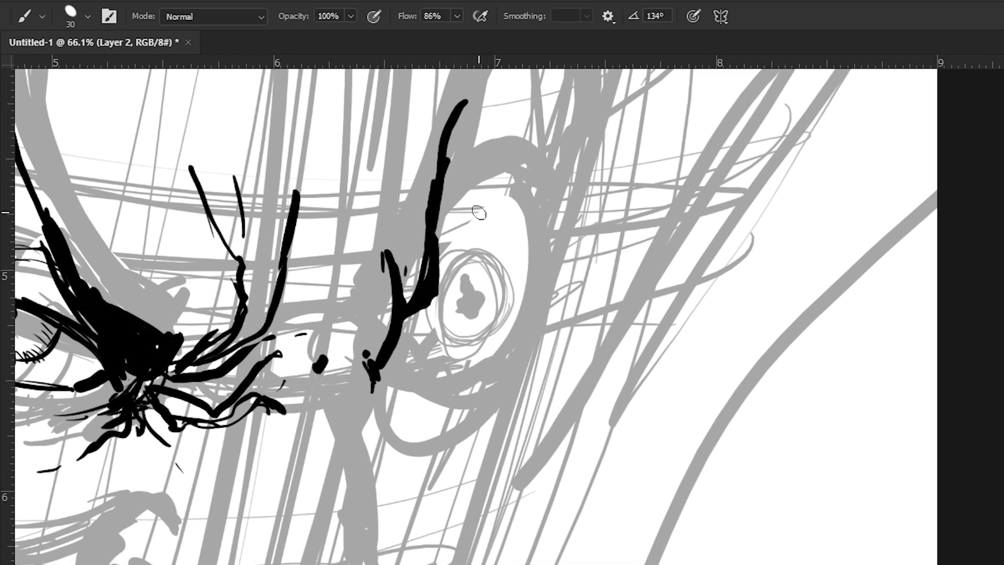
- Draw the far eye's oval outline, then lasso and delete its outer curve, keeping short stubs at both ends
mouse_move(440, 184)
left_mouse_down()
mouse_move(512, 202)
mouse_move(529, 319)
mouse_move(460, 386)
left_mouse_up()
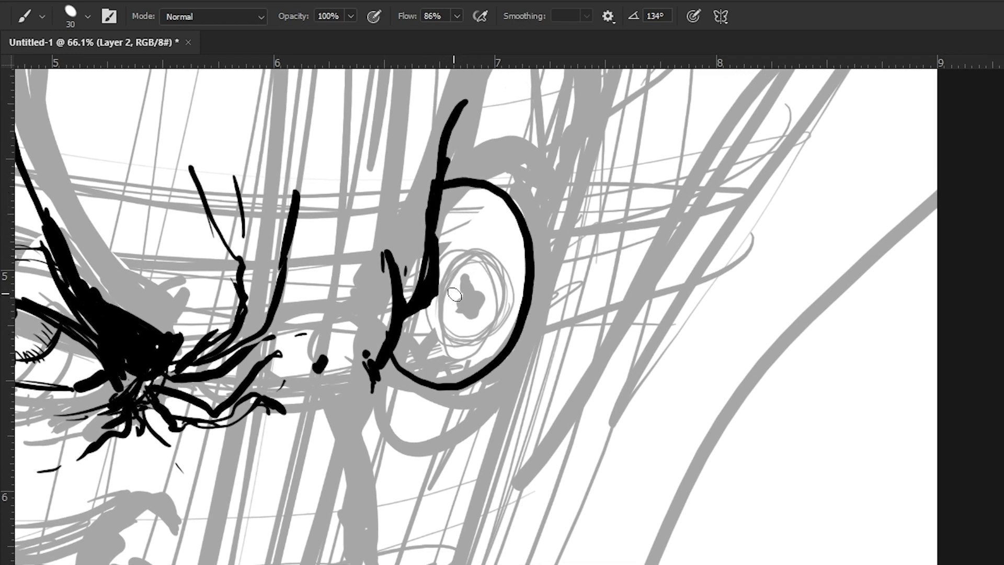
mouse_move(318, 493)
left_mouse_down()
mouse_move(332, 491)
mouse_move(329, 500)
left_mouse_up()
left_click_drag(444, 397, 452, 412)
key("l")
mouse_move(646, 311)
left_mouse_down()
mouse_move(593, 165)
mouse_move(484, 429)
left_mouse_up()
key("Delete")
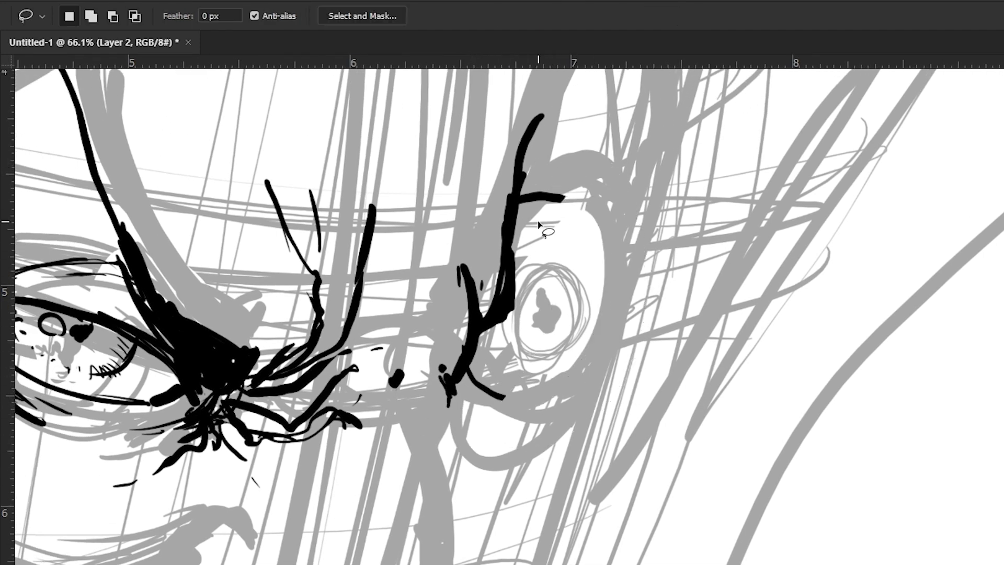
key("ctrl+d")
key("b")
left_click_drag(489, 309, 479, 338)
mouse_move(515, 263)
left_mouse_down()
mouse_move(504, 302)
mouse_move(541, 258)
left_mouse_up()
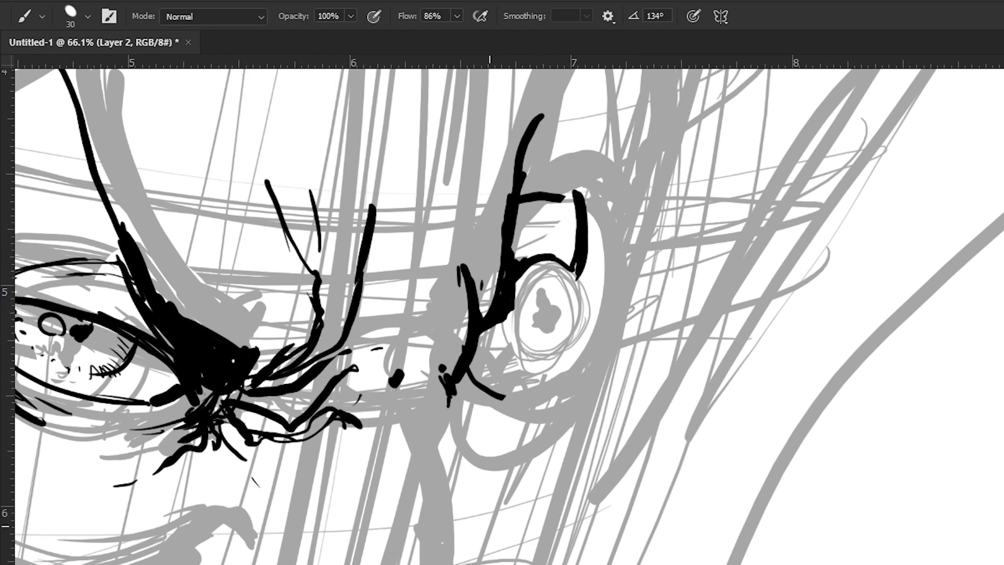
key("ctrl+z")
mouse_move(425, 251)
left_mouse_down()
mouse_move(421, 287)
mouse_move(403, 258)
left_mouse_up()
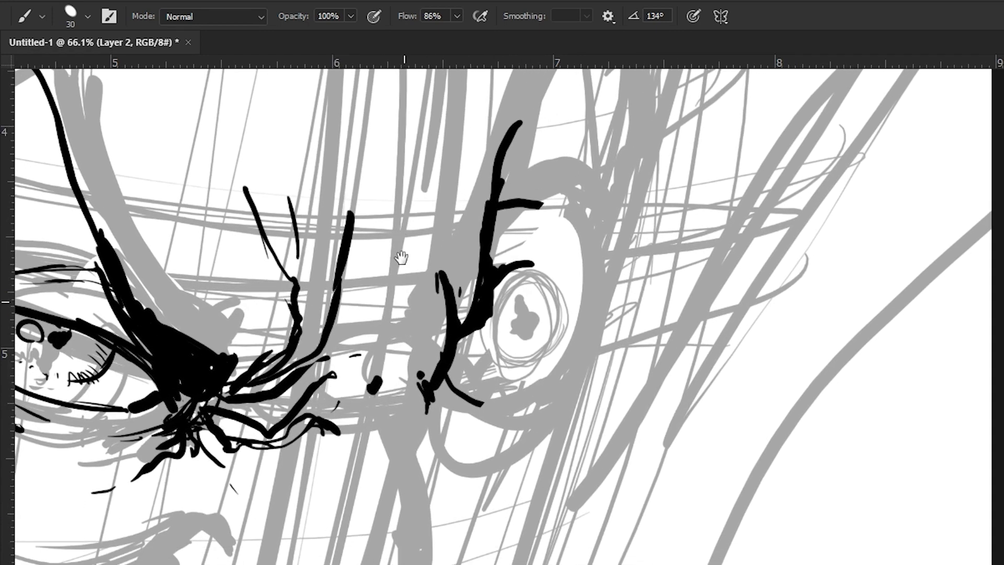
key("l")
mouse_move(557, 248)
left_mouse_down()
mouse_move(521, 326)
mouse_move(492, 250)
left_mouse_up()
key("Delete")
key("ctrl+d")
left_click_drag(162, 495, 217, 393)
- Redraw the far eye's outline as a narrower oval, joining the lower lid, outer curve and upper lid
key("b")
left_click_drag(506, 274, 563, 302)
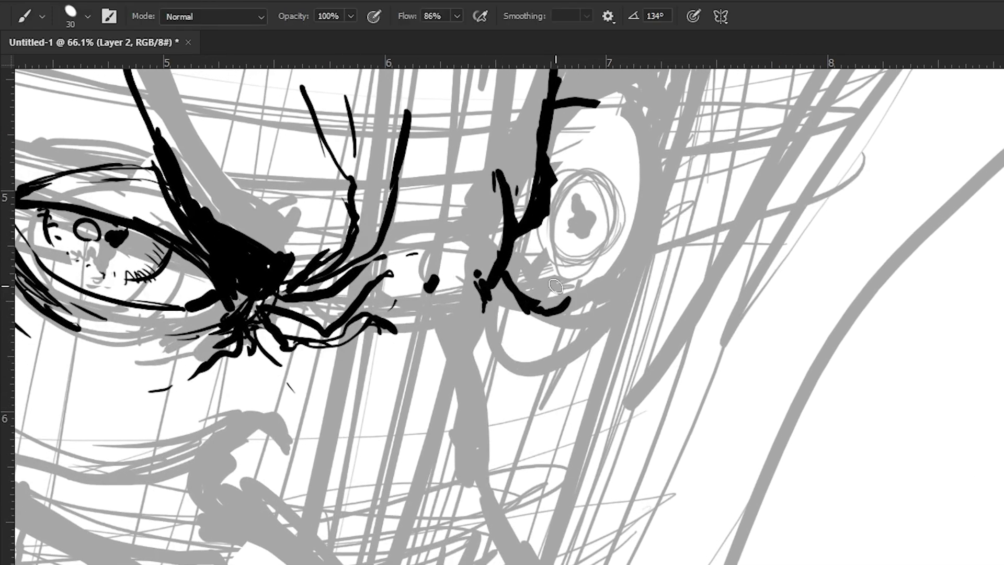
left_click_drag(549, 258, 504, 359)
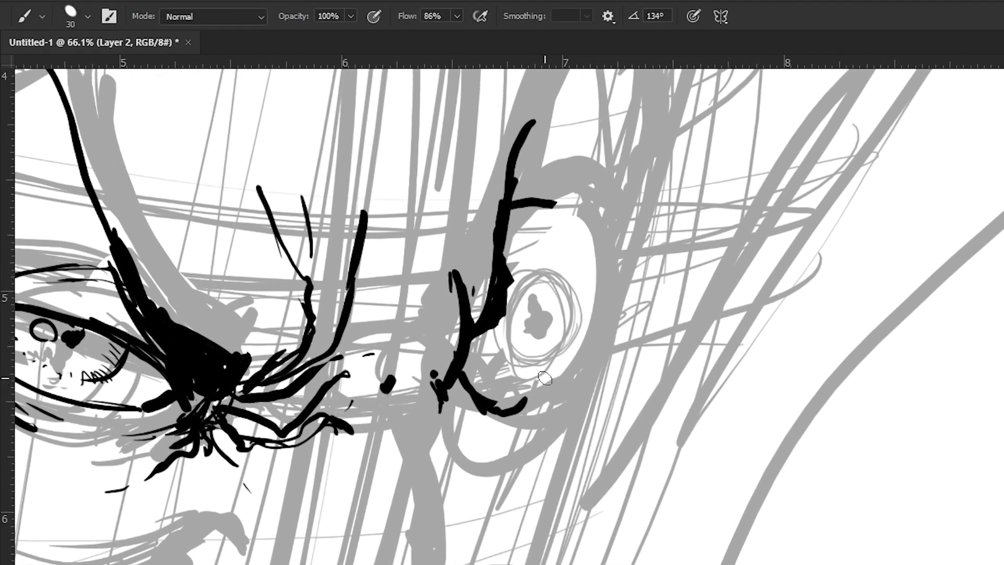
mouse_move(512, 412)
left_mouse_down()
mouse_move(549, 371)
mouse_move(583, 302)
left_mouse_up()
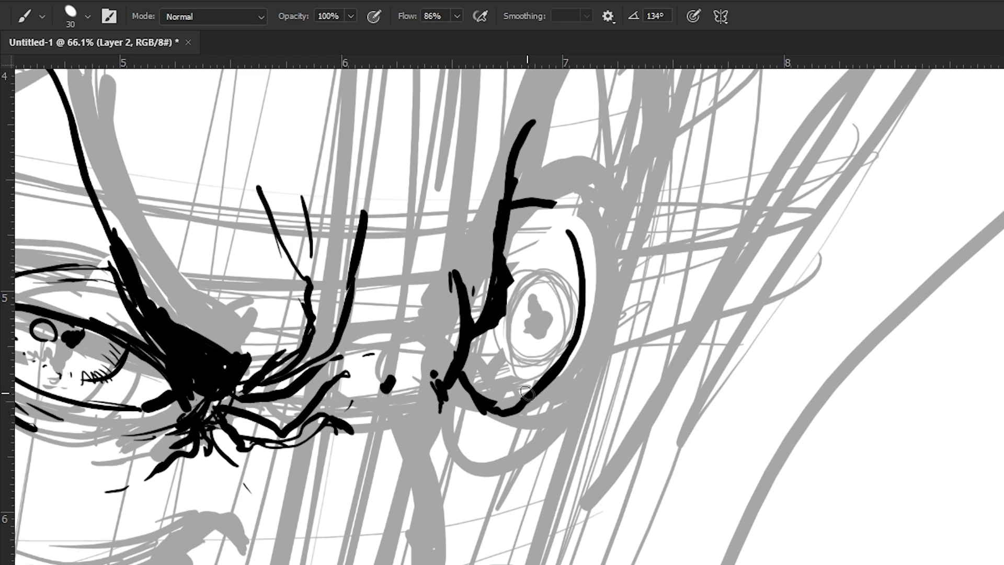
left_click_drag(544, 206, 467, 318)
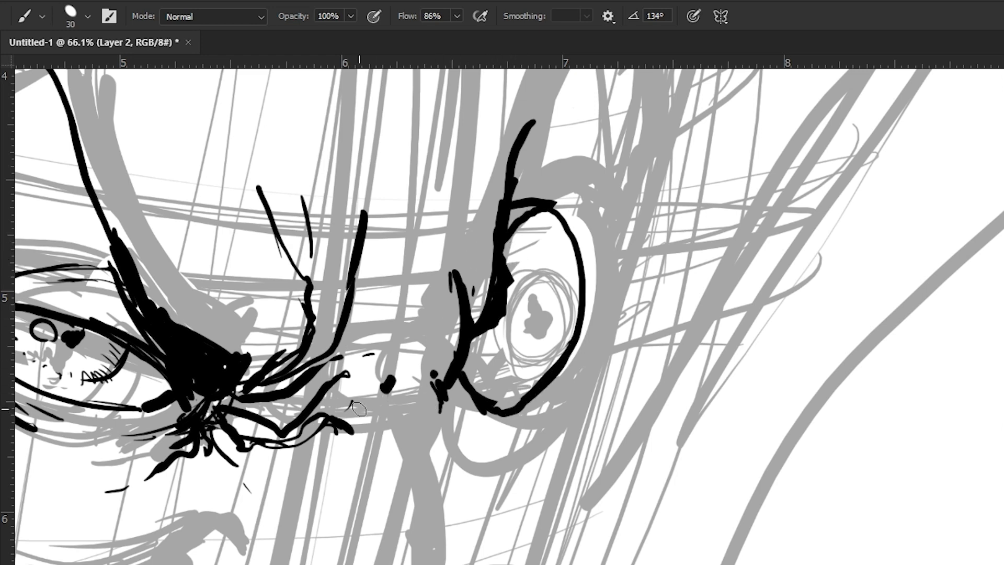
- Ink a small black pupil in the far eye with a round highlight outlined beside it
mouse_move(184, 428)
left_mouse_down()
mouse_move(221, 402)
mouse_move(289, 393)
left_mouse_up()
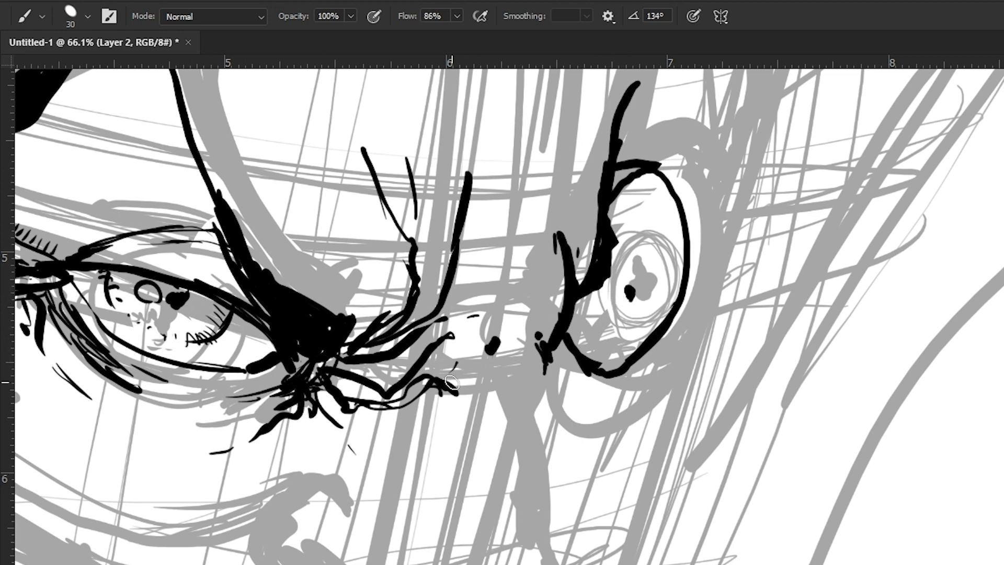
key("alt+space")
left_click_drag(609, 381, 672, 460)
mouse_move(580, 222)
left_mouse_down()
mouse_move(489, 384)
mouse_move(444, 350)
left_mouse_up()
scroll(444, 349, "down", 2)
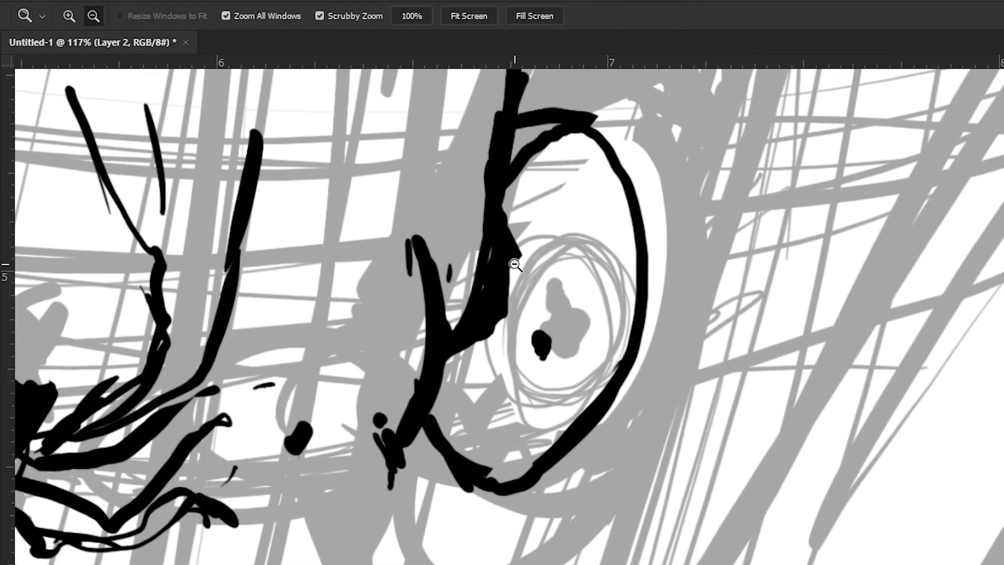
key("b")
mouse_move(539, 350)
left_mouse_down()
mouse_move(508, 355)
mouse_move(527, 359)
mouse_move(541, 340)
mouse_move(521, 349)
left_mouse_up()
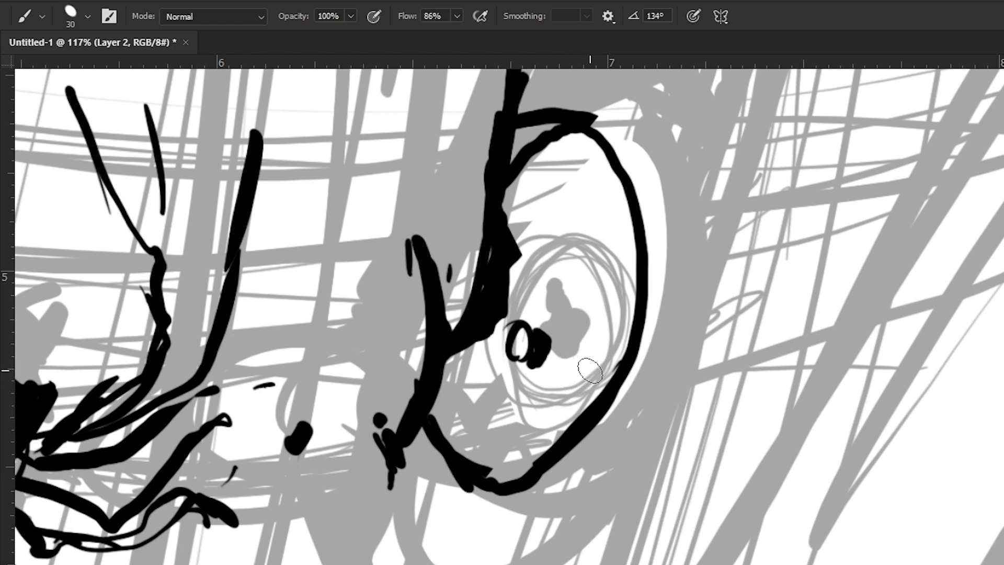
- Draw a double-lined round iris around the far eye's pupil, with small ticks along its upper edge
mouse_move(583, 356)
left_mouse_down()
mouse_move(567, 377)
mouse_move(537, 386)
mouse_move(508, 375)
mouse_move(585, 319)
mouse_move(490, 365)
left_mouse_up()
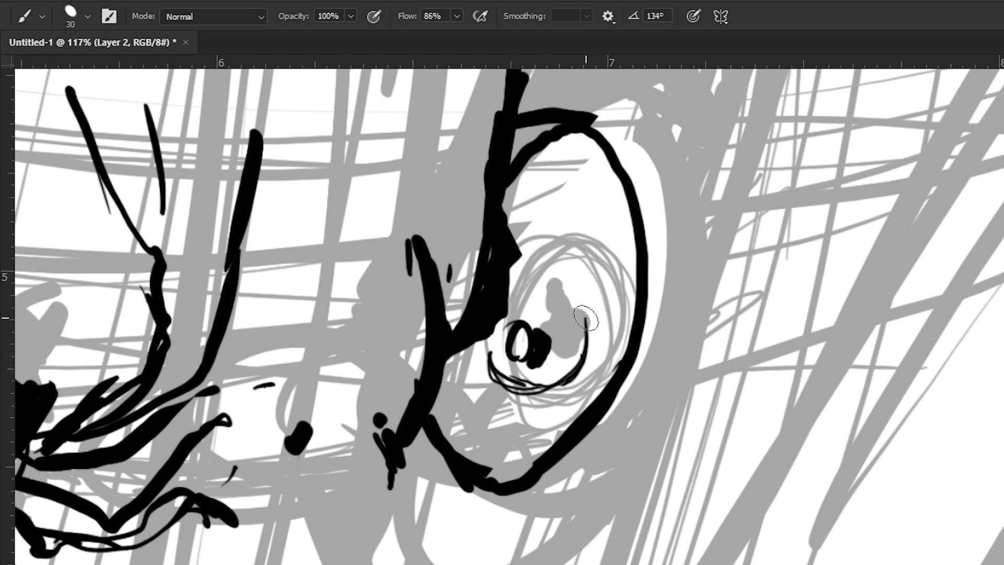
mouse_move(586, 322)
left_mouse_down()
mouse_move(498, 281)
mouse_move(489, 355)
left_mouse_up()
left_click_drag(501, 306, 574, 305)
key("l")
key("b")
mouse_move(505, 303)
left_mouse_down()
mouse_move(546, 295)
mouse_move(579, 302)
left_mouse_up()
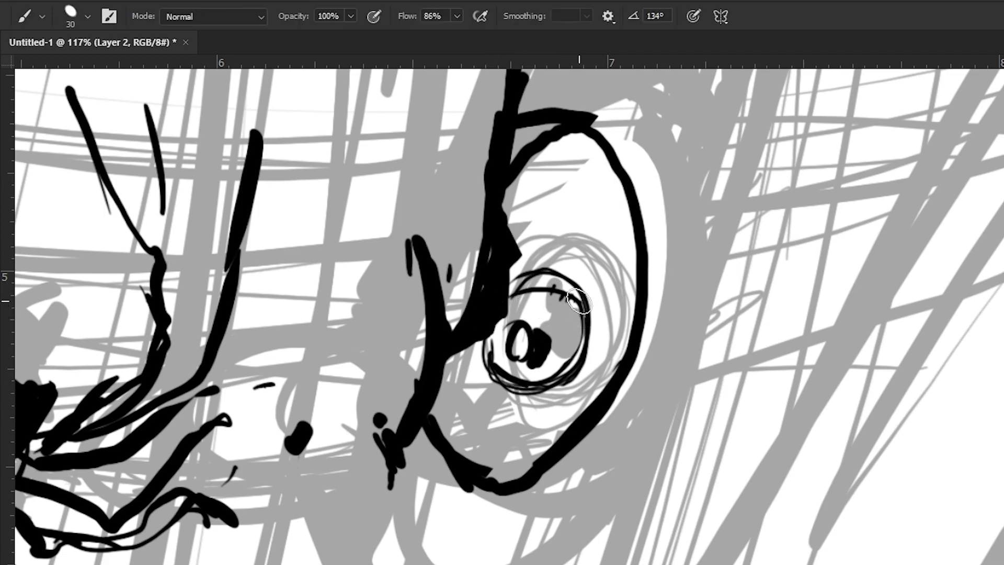
- Hide the sketch layer to check the inked eyes on their own, and show the sketch again
key("z")
mouse_move(258, 466)
left_mouse_down()
mouse_move(164, 445)
mouse_move(314, 351)
left_mouse_up()
left_click(967, 448)
left_click(964, 469)
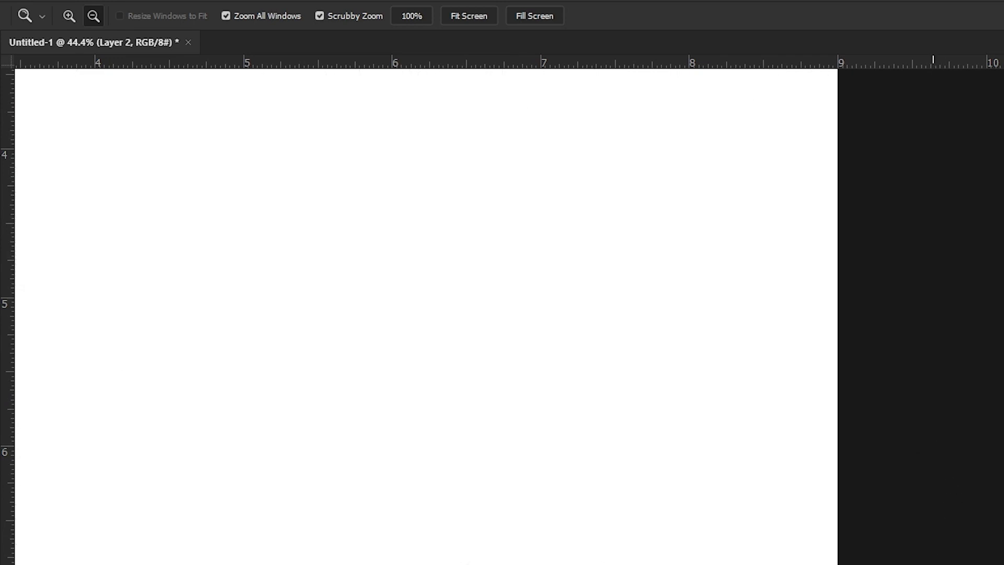
left_click(966, 456)
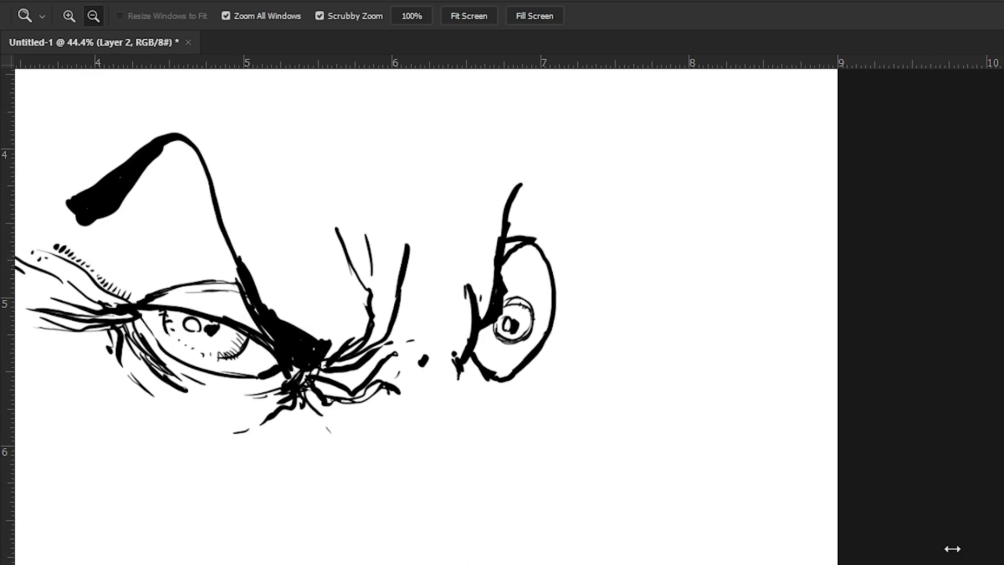
mouse_move(196, 463)
left_mouse_down()
mouse_move(278, 446)
mouse_move(230, 390)
left_mouse_up()
left_click_drag(253, 425, 318, 426)
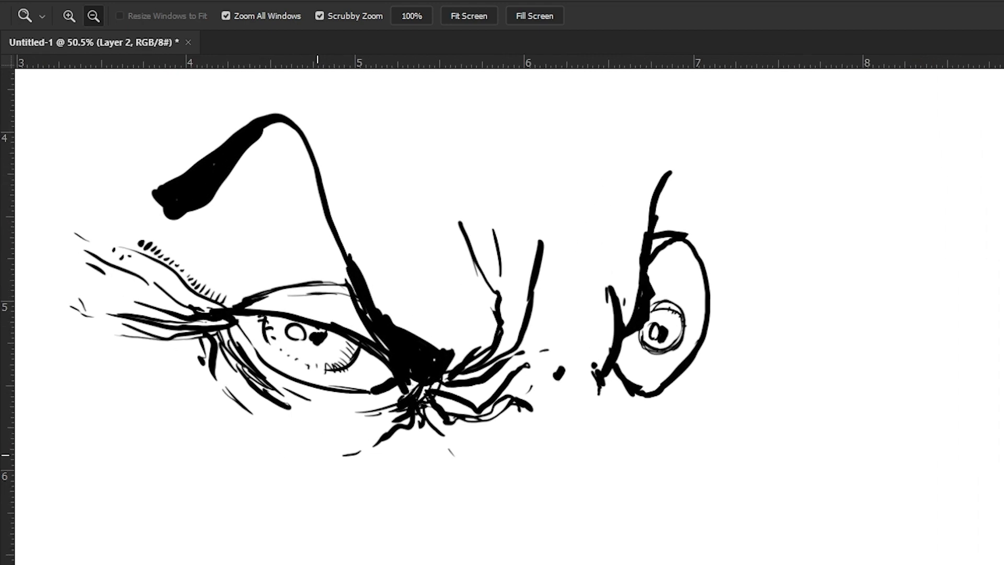
left_click(958, 473)
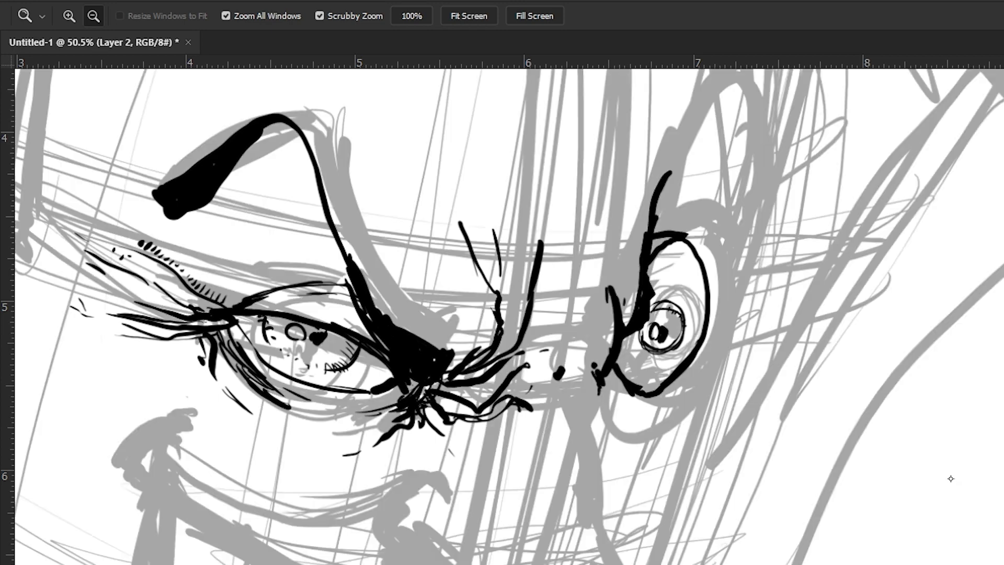
- Ink the far eyebrow as a curved stroke rising from the eye's inner edge to a thick hooked tip
left_click_drag(411, 275, 309, 366)
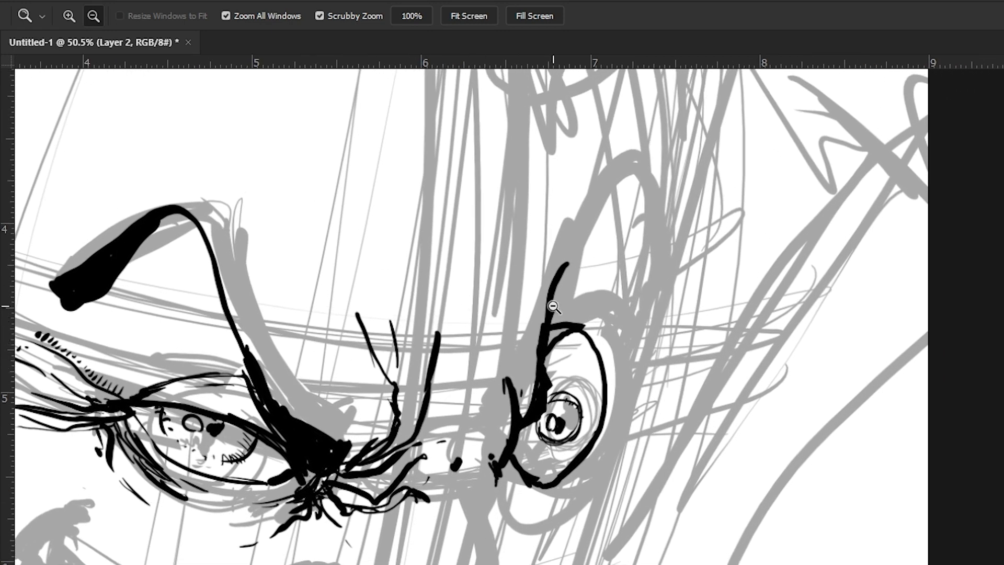
key("b")
left_click_drag(555, 325, 617, 220)
mouse_move(601, 254)
left_mouse_down()
mouse_move(675, 191)
mouse_move(665, 256)
left_mouse_up()
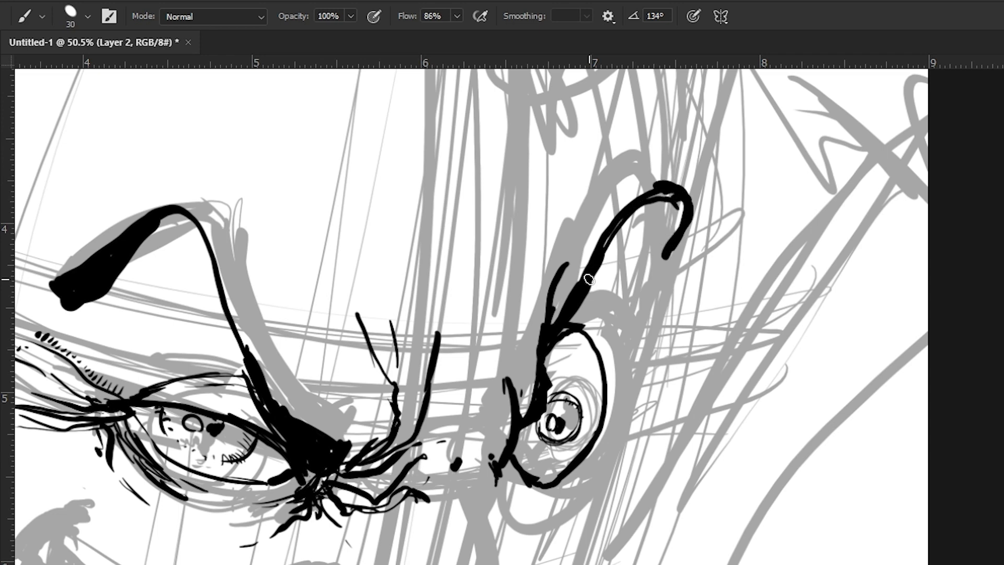
left_click_drag(661, 186, 694, 198)
- Thicken the far brow, add its lower edge, and ink a heavy lid fold down the far eye's outer side
mouse_move(607, 212)
left_mouse_down()
mouse_move(553, 299)
mouse_move(568, 137)
mouse_move(577, 272)
mouse_move(608, 324)
left_mouse_up()
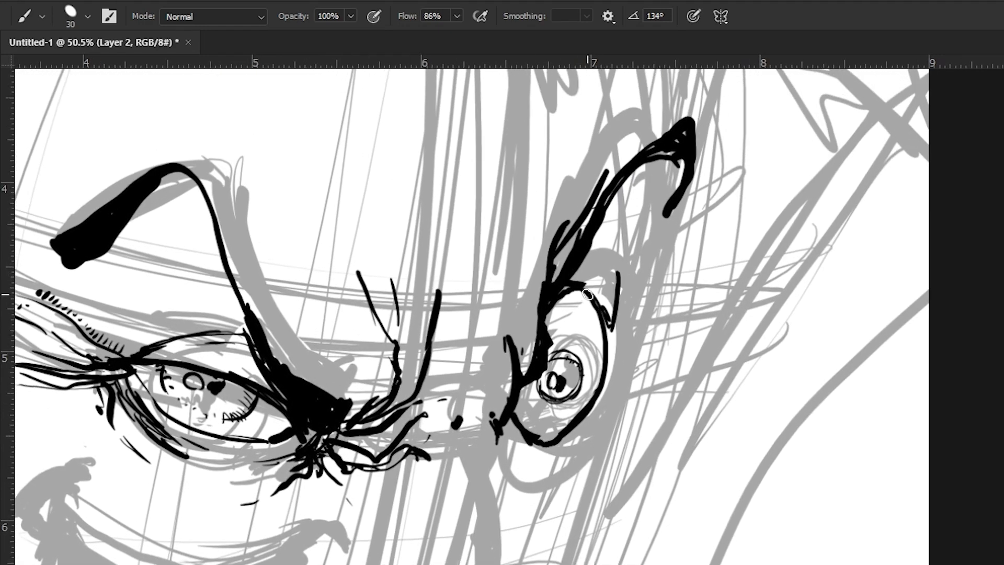
left_click_drag(569, 278, 606, 233)
mouse_move(625, 180)
left_mouse_down()
mouse_move(584, 267)
mouse_move(626, 285)
left_mouse_up()
mouse_move(630, 242)
left_mouse_down()
mouse_move(621, 313)
mouse_move(628, 284)
left_mouse_up()
left_click_drag(664, 159, 639, 244)
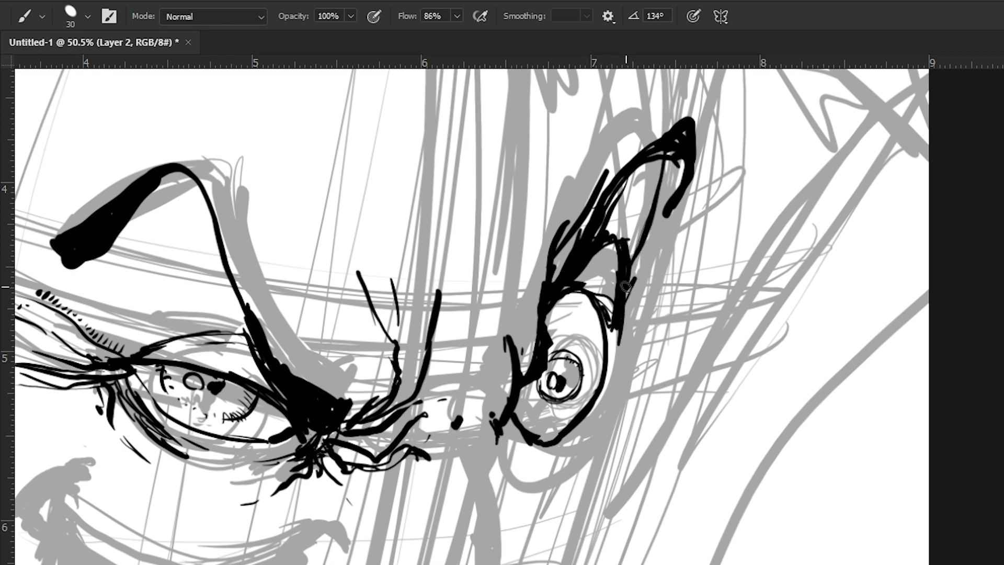
mouse_move(322, 446)
left_mouse_down()
mouse_move(314, 337)
mouse_move(330, 455)
mouse_move(336, 335)
mouse_move(335, 372)
left_mouse_up()
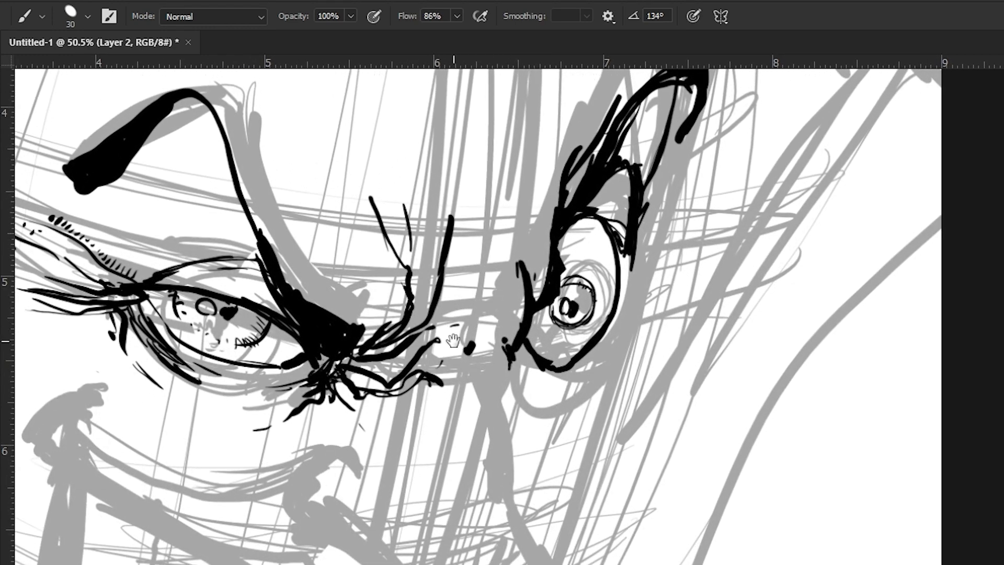
left_click_drag(459, 331, 460, 288)
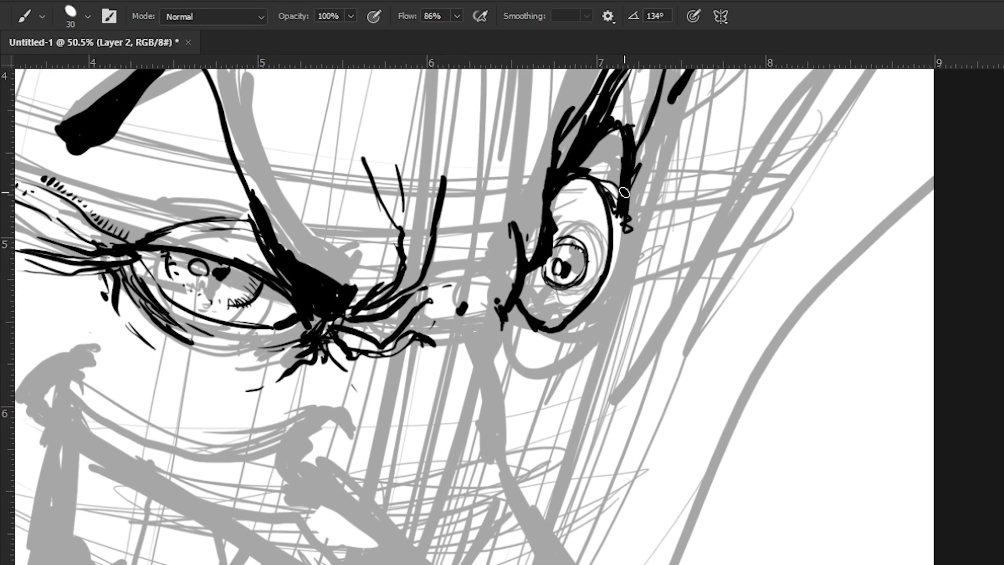
- Ink the far side of the face as a heavy contour from beside the far eye around the cheekbone, angling inward below
left_click_drag(630, 248, 615, 333)
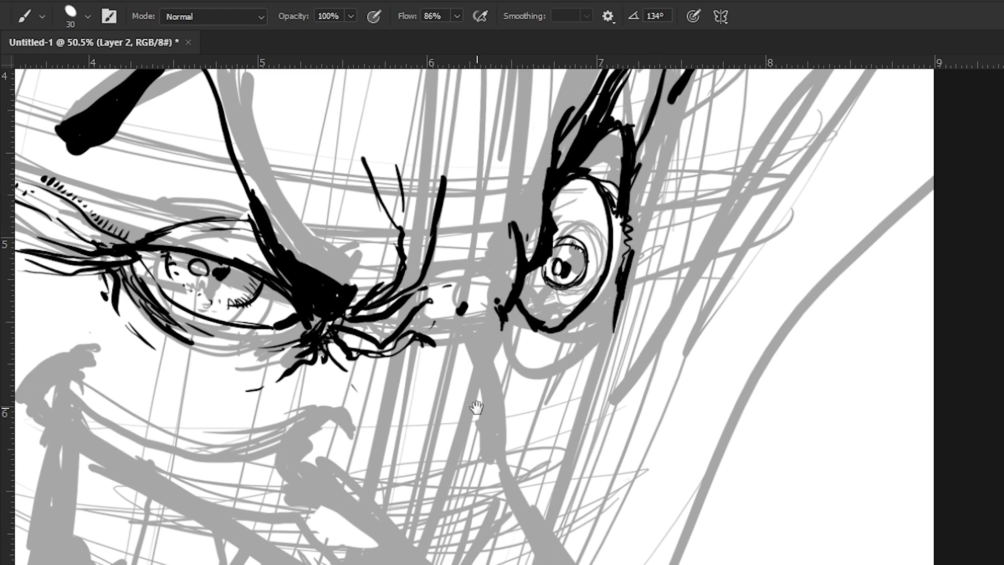
left_click_drag(497, 410, 464, 280)
mouse_move(610, 186)
left_mouse_down()
mouse_move(606, 250)
mouse_move(622, 280)
left_mouse_up()
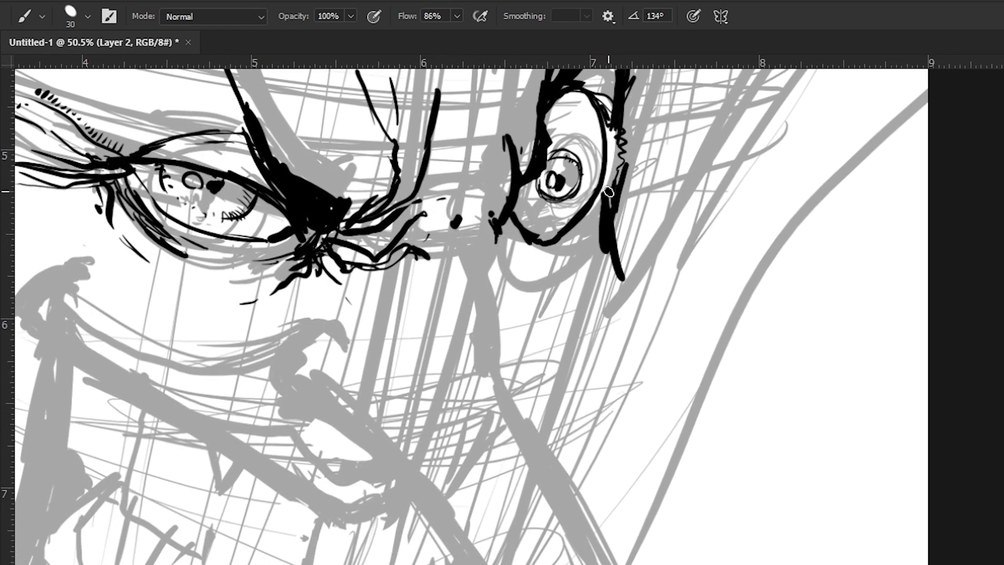
left_click_drag(189, 499, 176, 454)
mouse_move(609, 201)
left_mouse_down()
mouse_move(580, 343)
mouse_move(549, 373)
mouse_move(613, 286)
left_mouse_up()
left_click_drag(215, 464, 404, 481)
left_click_drag(788, 362, 748, 388)
left_click_drag(328, 382, 314, 430)
left_click_drag(600, 235, 511, 185)
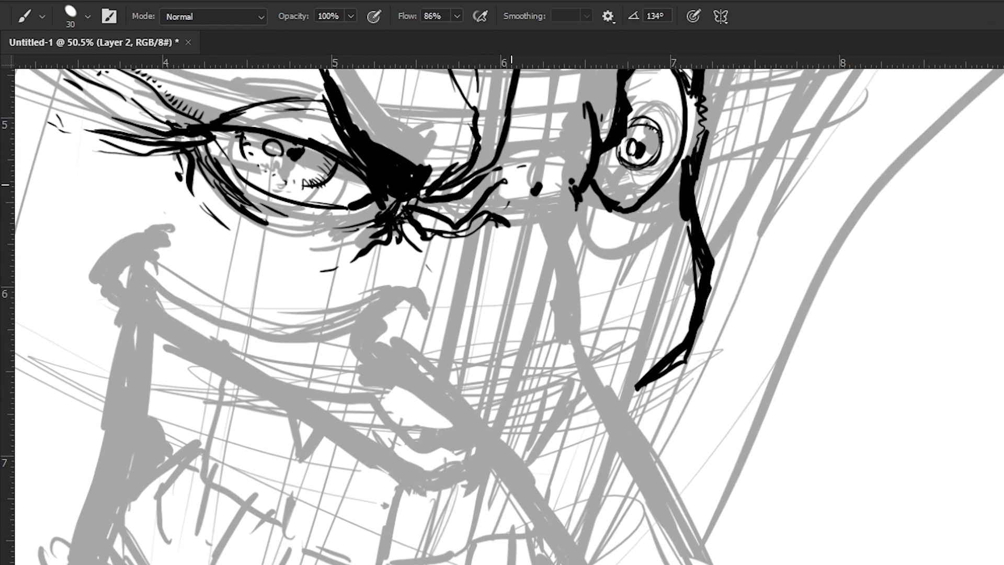
- Ink the long pointed nose with its bridge line, underside and sharp tip, and curl the nostril wing around its base
mouse_move(574, 197)
left_mouse_down()
mouse_move(586, 308)
mouse_move(444, 157)
mouse_move(440, 136)
mouse_move(442, 168)
mouse_move(525, 364)
mouse_move(601, 497)
mouse_move(470, 459)
mouse_move(320, 258)
mouse_move(254, 191)
left_mouse_up()
left_click_drag(273, 227, 575, 464)
left_click_drag(495, 393, 565, 439)
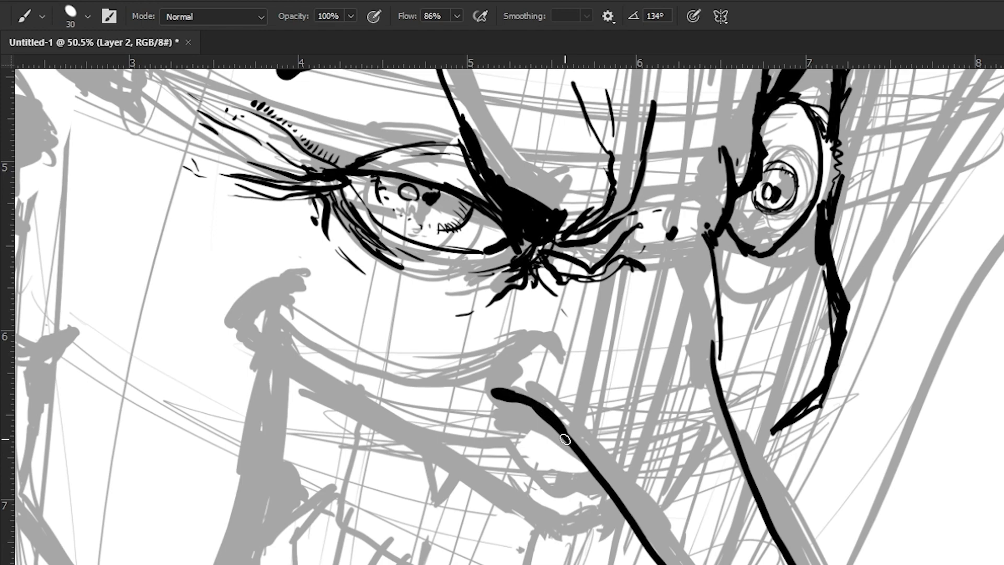
mouse_move(555, 327)
left_mouse_down()
mouse_move(502, 358)
mouse_move(526, 391)
left_mouse_up()
left_click_drag(455, 426, 425, 449)
left_click_drag(427, 327, 474, 211)
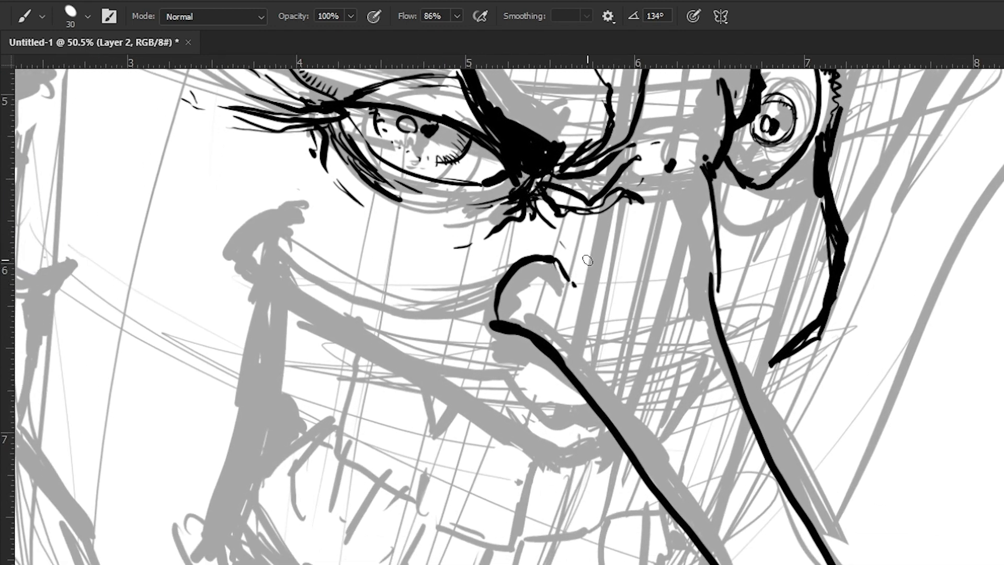
left_click_drag(535, 338, 497, 269)
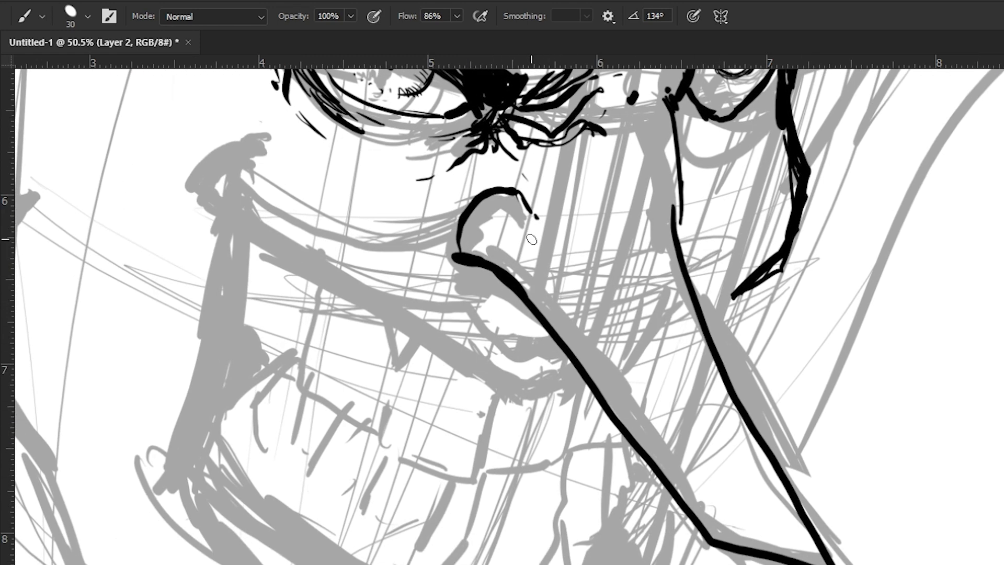
- Ink the upper edge of the grin from the nose to the near mouth corner, with a thinner upper-lip line above it
left_click_drag(392, 313, 565, 352)
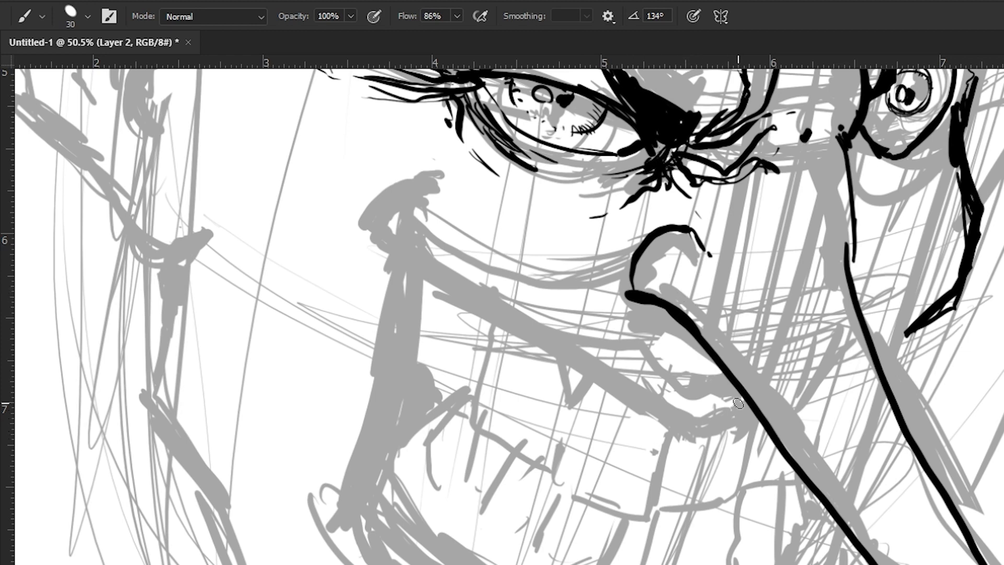
mouse_move(756, 409)
left_mouse_down()
mouse_move(693, 429)
mouse_move(543, 327)
mouse_move(393, 245)
left_mouse_up()
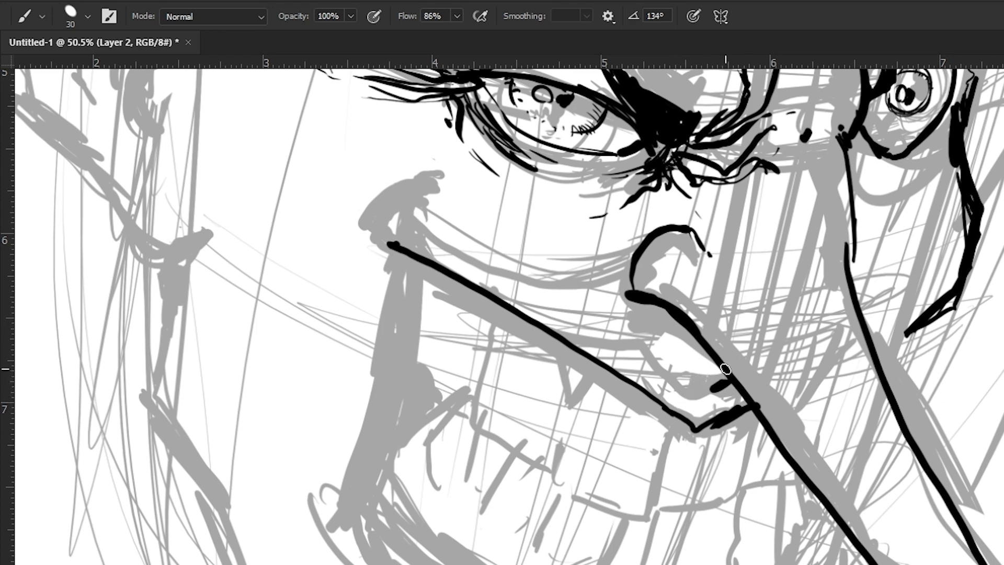
left_click_drag(700, 376, 616, 344)
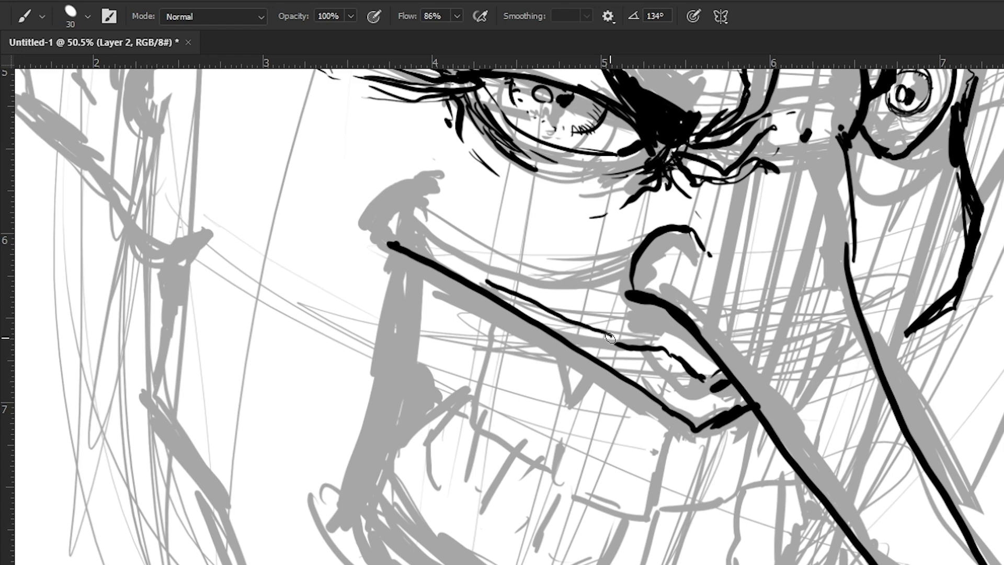
left_click_drag(432, 336, 556, 397)
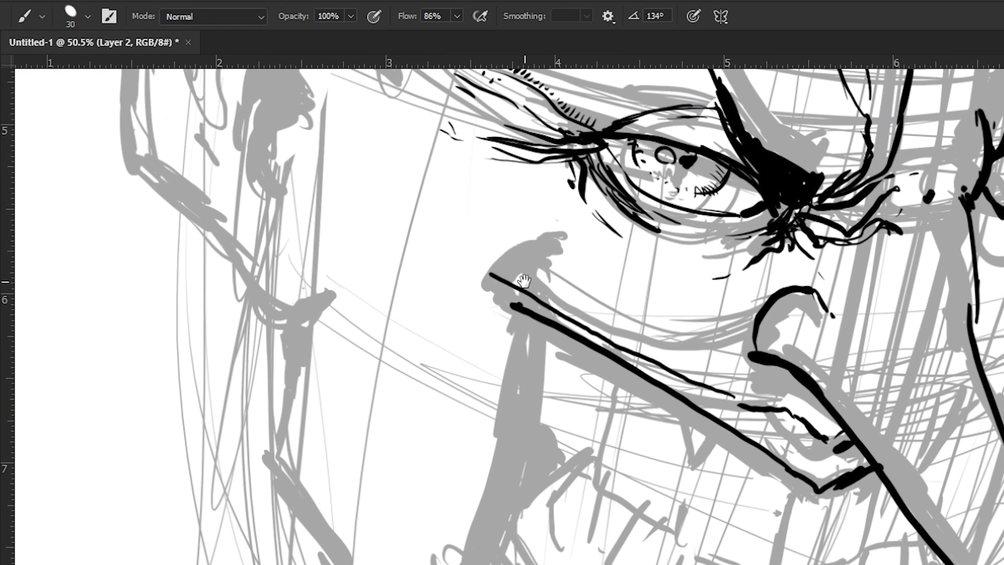
- Ink the near mouth corner, cut away the overshooting strokes, and redraw it with short curved crease lines
left_click_drag(521, 278, 503, 310)
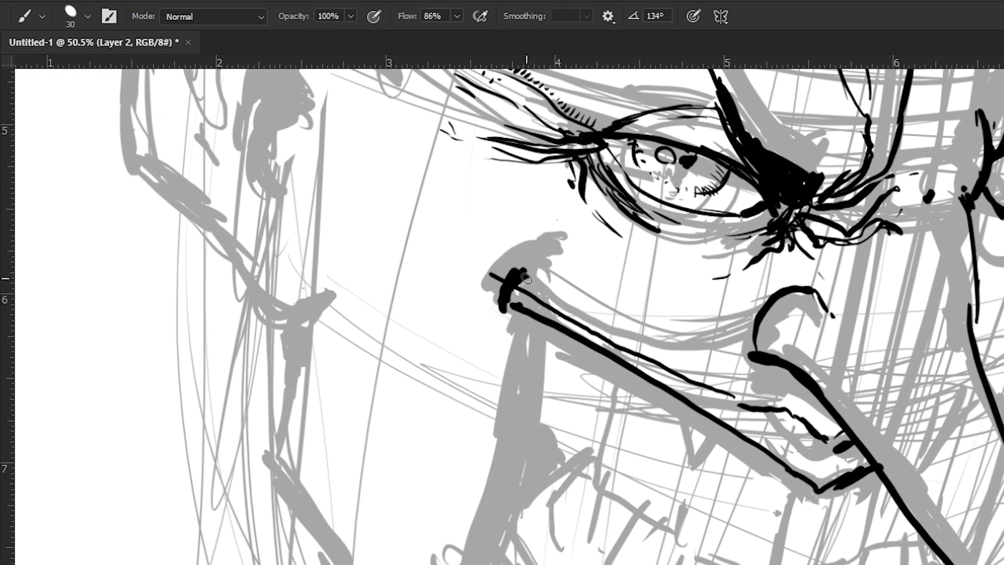
mouse_move(533, 265)
left_mouse_down()
mouse_move(489, 328)
mouse_move(503, 313)
left_mouse_up()
key("l")
key("ctrl+x")
key("b")
mouse_move(525, 272)
left_mouse_down()
mouse_move(493, 317)
mouse_move(529, 271)
mouse_move(515, 256)
left_mouse_up()
left_click_drag(397, 337, 417, 268)
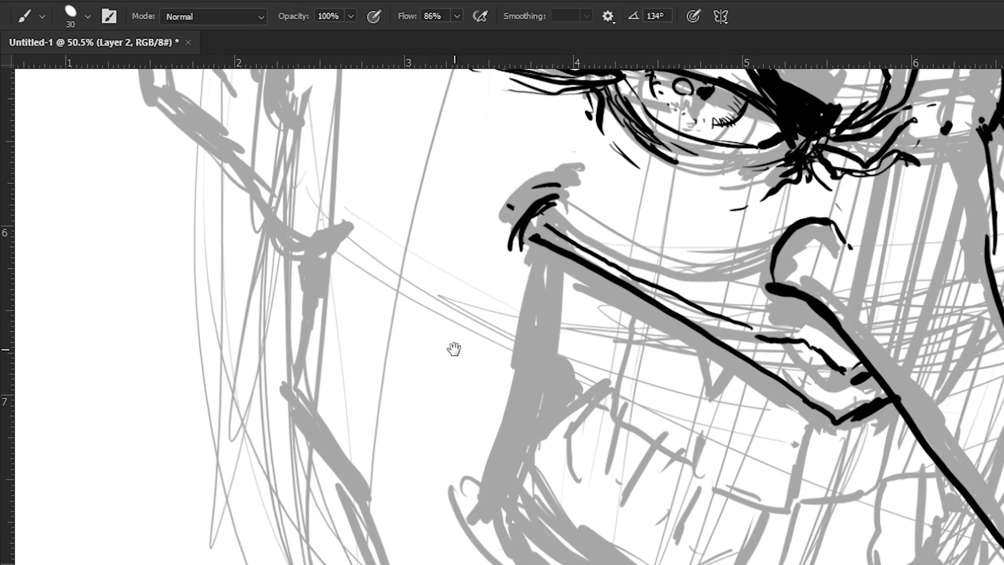
- Ink the near side of the open mouth and two long parallel curves that form the lower lip up to the nose
mouse_move(537, 221)
left_mouse_down()
mouse_move(538, 270)
mouse_move(488, 505)
mouse_move(374, 225)
mouse_move(362, 225)
left_mouse_up()
mouse_move(365, 181)
left_mouse_down()
mouse_move(400, 233)
mouse_move(555, 351)
mouse_move(751, 337)
mouse_move(811, 212)
left_mouse_up()
mouse_move(350, 196)
left_mouse_down()
mouse_move(470, 370)
mouse_move(769, 410)
mouse_move(818, 207)
mouse_move(808, 195)
left_mouse_up()
left_click_drag(462, 302, 476, 492)
- Undo the first tooth outline, and ink the large upper front teeth with squared edges and slanted dividing lines
mouse_move(665, 346)
left_mouse_down()
mouse_move(684, 227)
mouse_move(696, 294)
left_mouse_up()
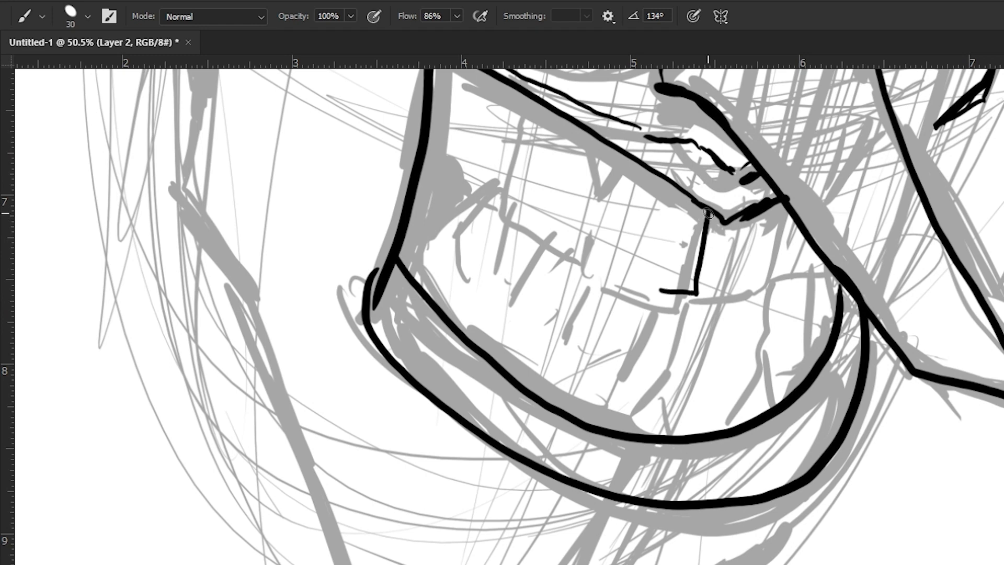
key("ctrl+z")
mouse_move(706, 212)
left_mouse_down()
mouse_move(688, 290)
mouse_move(604, 287)
mouse_move(638, 177)
left_mouse_up()
mouse_move(609, 280)
left_mouse_down()
mouse_move(551, 246)
mouse_move(597, 142)
left_mouse_up()
left_click_drag(578, 173, 574, 119)
mouse_move(554, 240)
left_mouse_down()
mouse_move(543, 107)
mouse_move(530, 137)
left_mouse_up()
left_click_drag(397, 241, 524, 358)
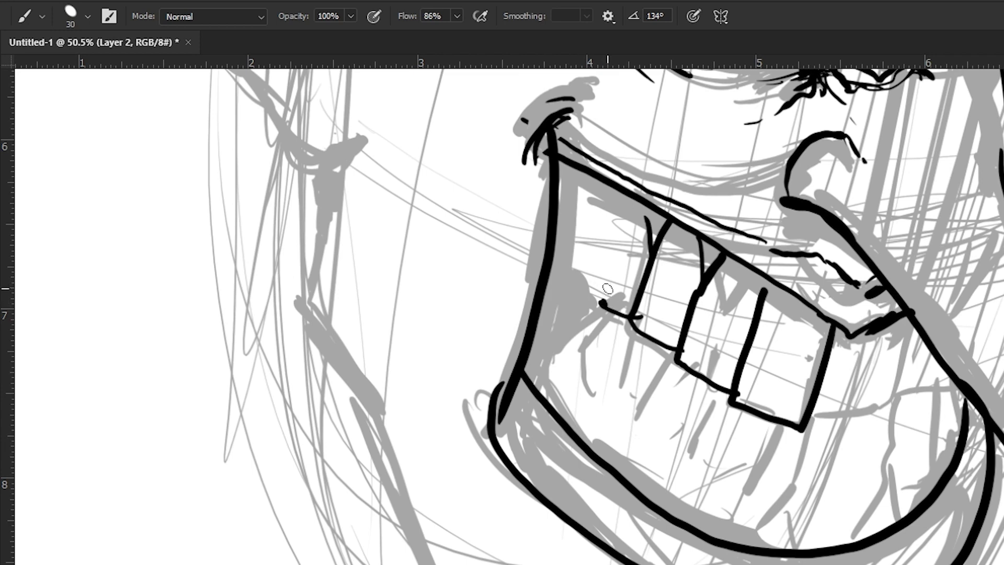
- Ink the narrow upper back teeth toward the near mouth corner and the first lower teeth beneath them
left_click_drag(606, 290, 635, 186)
left_click_drag(610, 292, 579, 171)
left_click_drag(590, 256, 557, 182)
left_click_drag(576, 229, 587, 250)
left_click_drag(501, 280, 483, 203)
mouse_move(596, 230)
left_mouse_down()
mouse_move(569, 273)
mouse_move(607, 289)
mouse_move(560, 291)
mouse_move(657, 287)
left_mouse_up()
left_click_drag(620, 320, 434, 291)
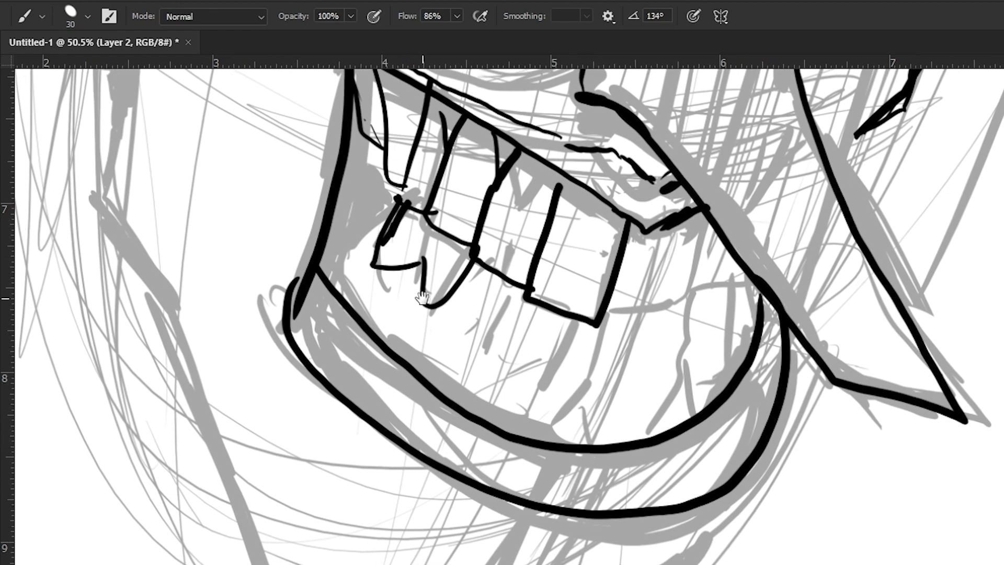
- Add the upper teeth beyond the front ones on the far side, and ink the remaining row of lower teeth beneath
left_click_drag(607, 322, 690, 307)
mouse_move(697, 227)
left_mouse_down()
mouse_move(694, 306)
mouse_move(740, 294)
mouse_move(739, 264)
left_mouse_up()
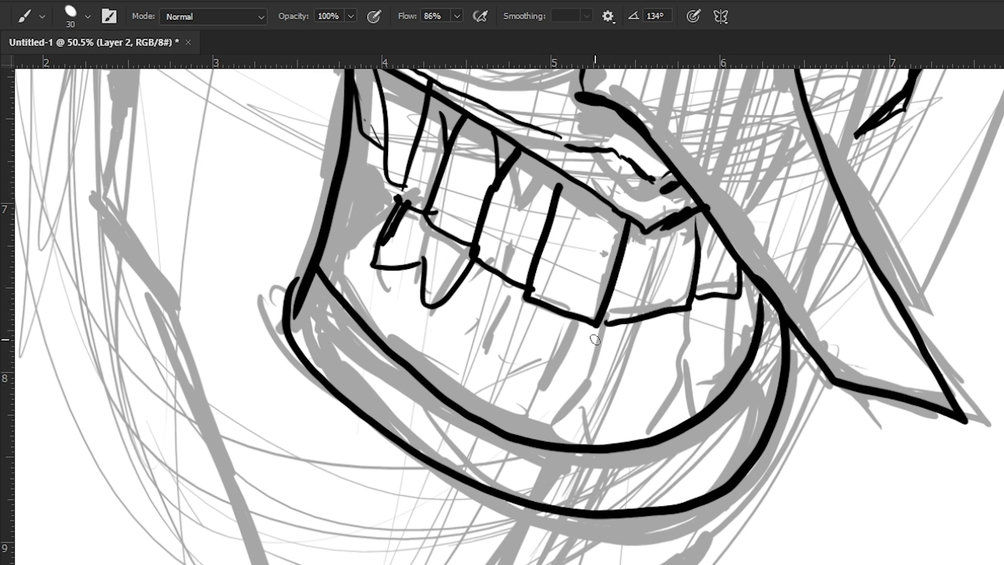
mouse_move(611, 327)
left_mouse_down()
mouse_move(542, 421)
mouse_move(552, 313)
left_mouse_up()
mouse_move(531, 375)
left_mouse_down()
mouse_move(490, 340)
mouse_move(503, 295)
left_mouse_up()
mouse_move(487, 347)
left_mouse_down()
mouse_move(469, 350)
mouse_move(456, 280)
left_mouse_up()
mouse_move(584, 388)
left_mouse_down()
mouse_move(620, 419)
mouse_move(673, 317)
left_mouse_up()
mouse_move(667, 356)
left_mouse_down()
mouse_move(712, 380)
mouse_move(719, 306)
left_mouse_up()
left_click_drag(720, 356, 741, 291)
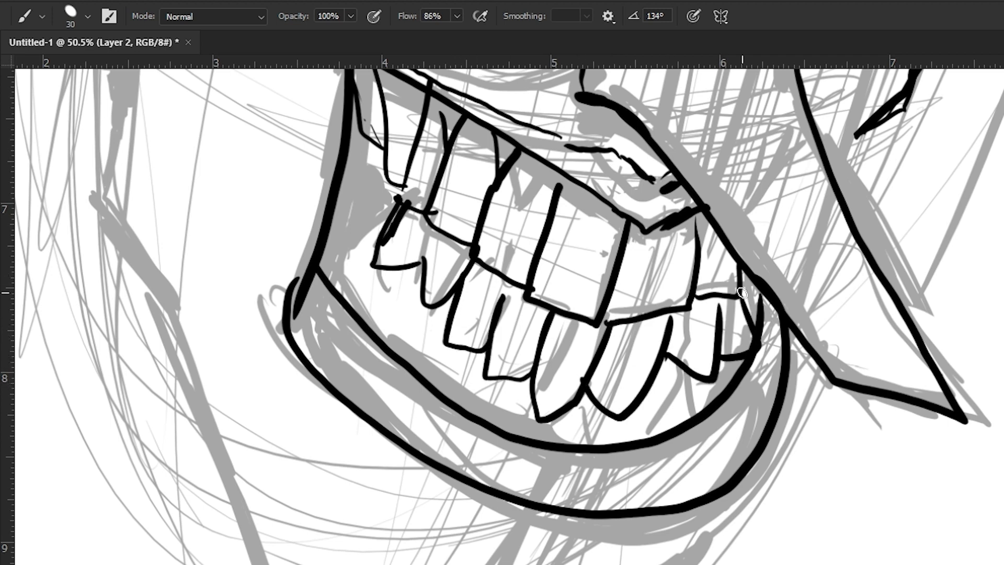
- Lasso the gap between the near mouth corner and the teeth, and fill it with solid black
left_click_drag(291, 271, 601, 387)
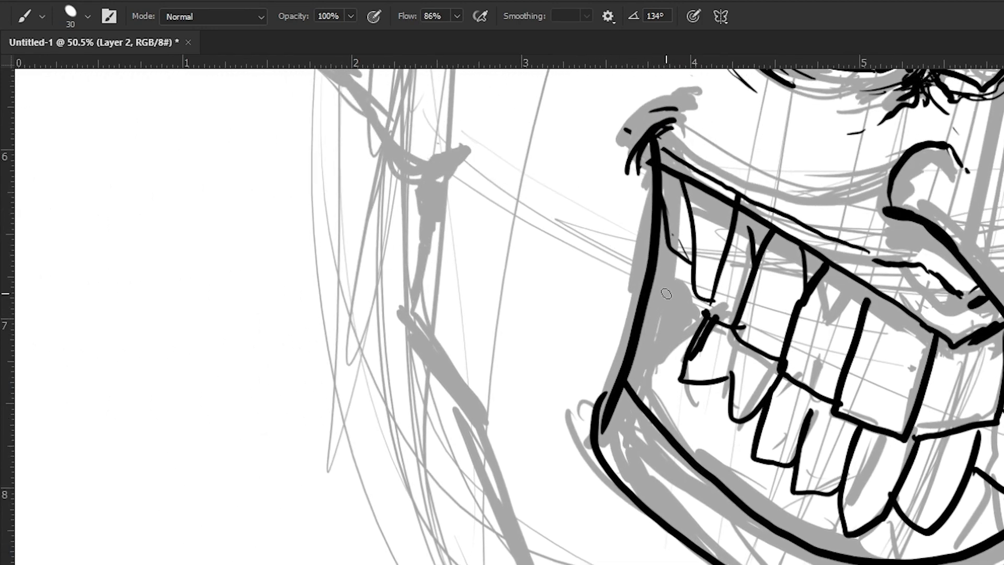
key("l")
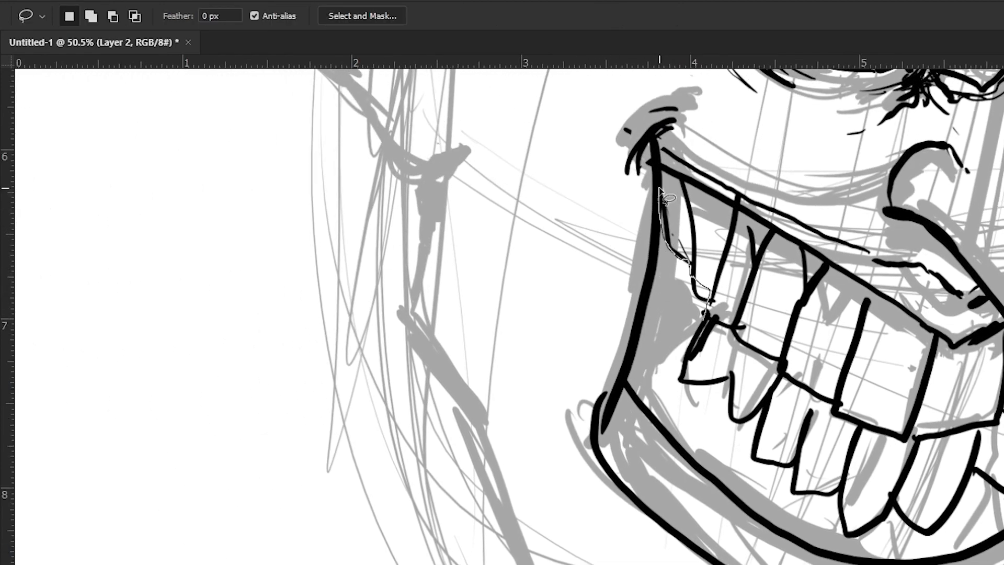
left_click_drag(660, 188, 659, 191)
key("alt+BackSpace")
left_click_drag(495, 447, 405, 331)
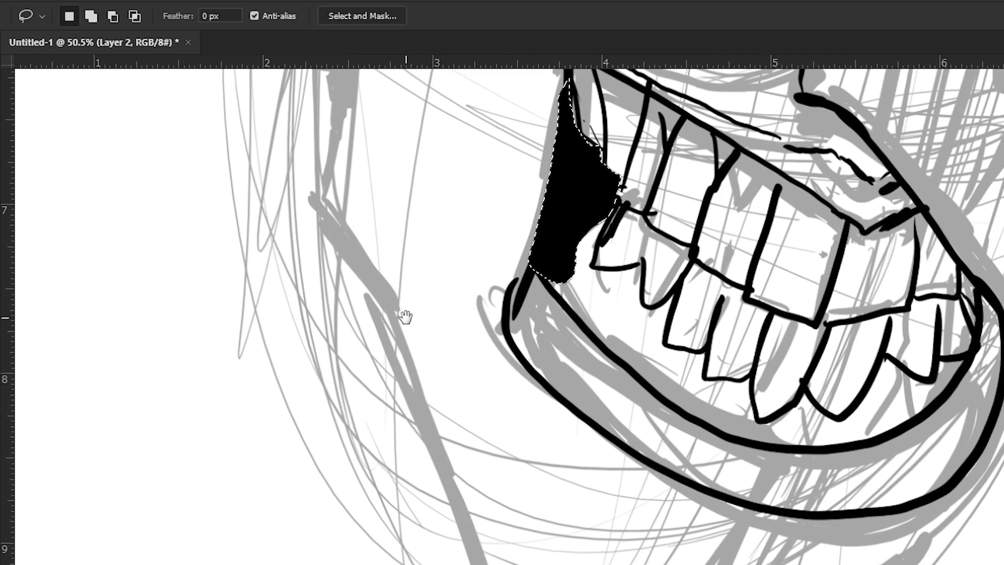
left_click_drag(359, 212, 579, 410)
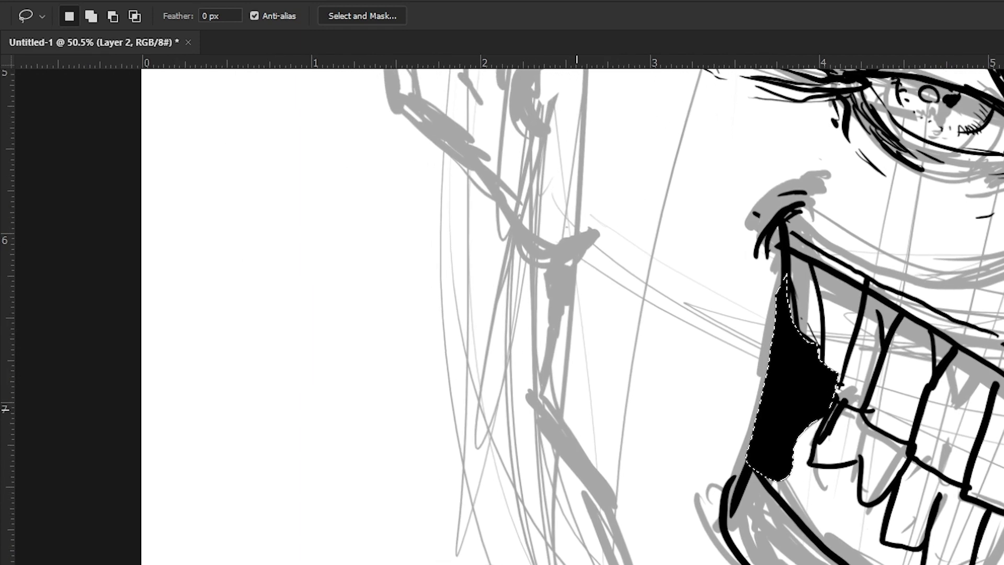
mouse_move(384, 295)
left_mouse_down()
mouse_move(381, 353)
mouse_move(368, 250)
mouse_move(445, 374)
mouse_move(376, 389)
mouse_move(382, 355)
left_mouse_up()
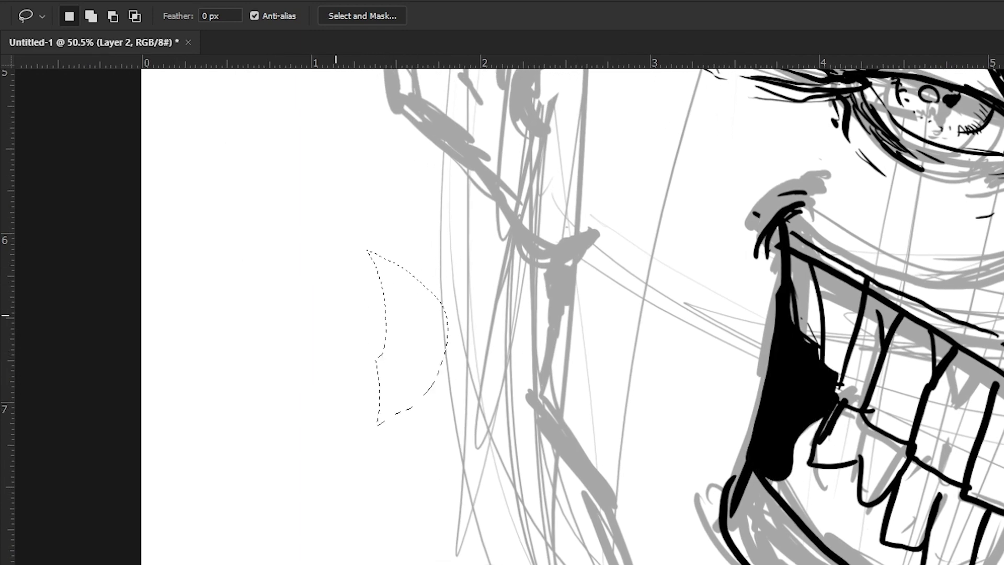
key("alt+BackSpace")
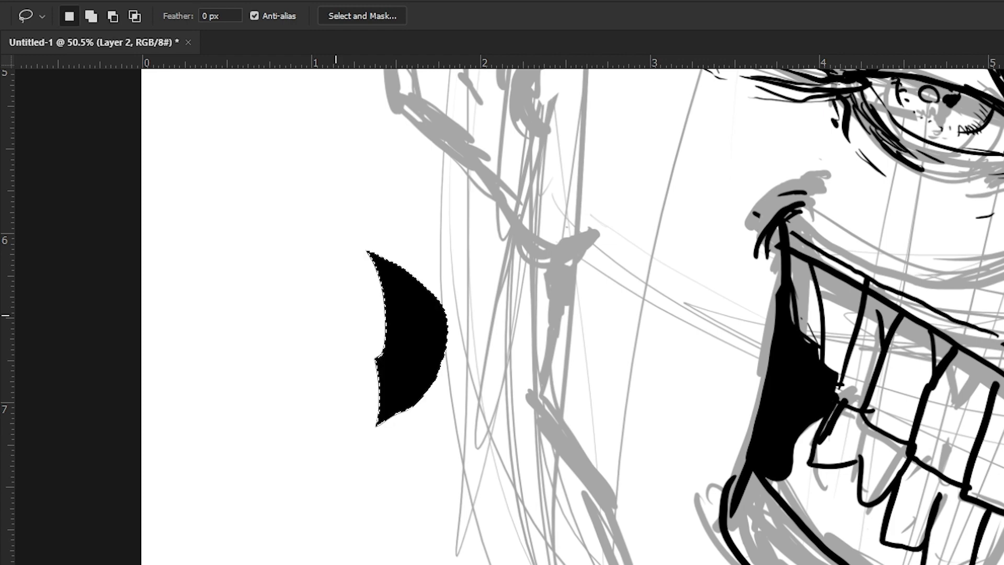
key("ctrl+z")
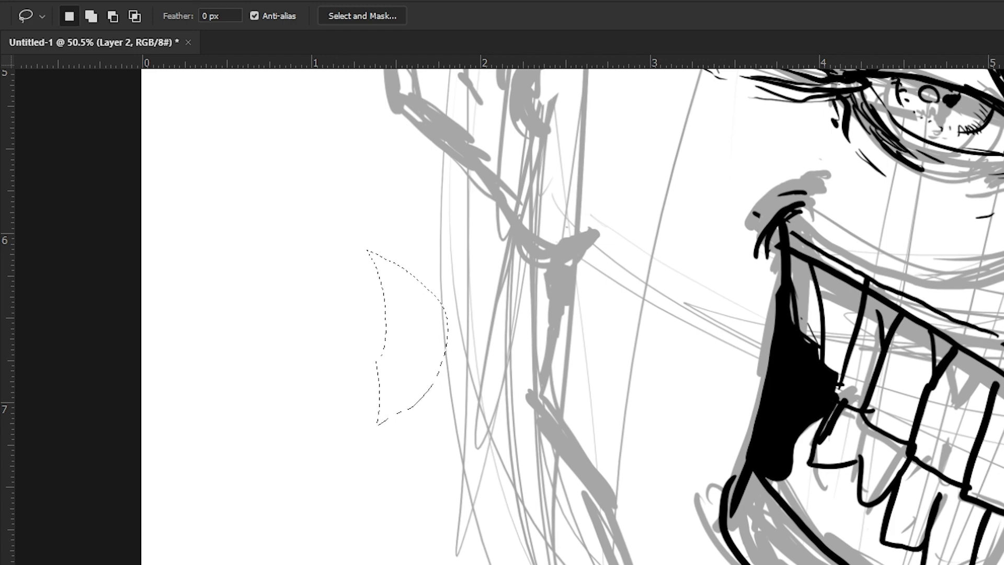
left_click_drag(606, 397, 208, 365)
left_click_drag(319, 416, 323, 254)
- Ink the near ear's outer outline from its rounded top down the back edge to the hooked lobe, undoing the stray last stroke
key("b")
mouse_move(314, 363)
left_mouse_down()
mouse_move(437, 437)
mouse_move(333, 284)
mouse_move(322, 321)
mouse_move(450, 523)
mouse_move(457, 554)
mouse_move(454, 430)
left_mouse_up()
left_click_drag(311, 162, 418, 386)
left_click_drag(379, 209, 462, 554)
left_click_drag(460, 337, 465, 347)
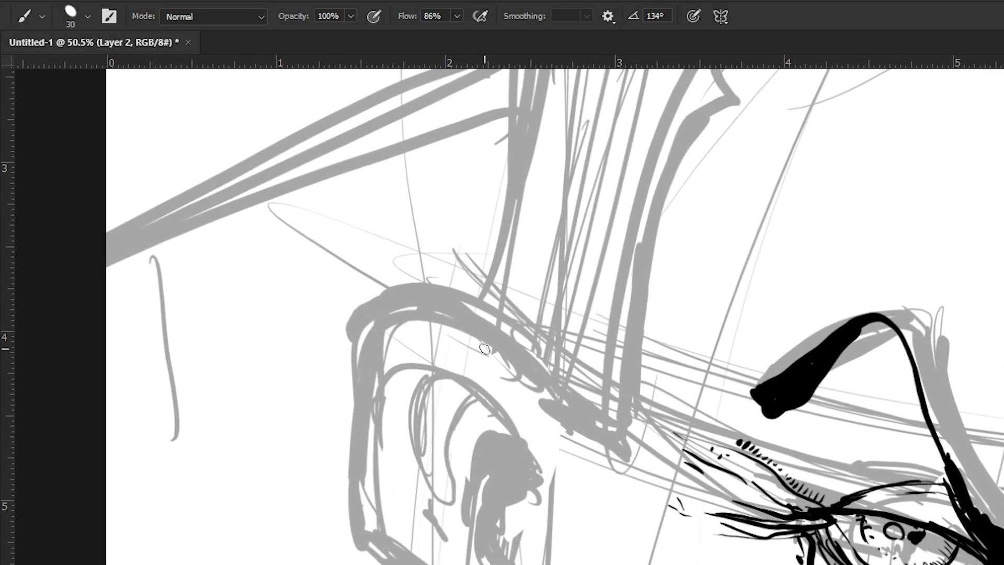
key("l")
key("b")
mouse_move(534, 363)
left_mouse_down()
mouse_move(487, 314)
mouse_move(419, 291)
mouse_move(377, 300)
mouse_move(350, 325)
mouse_move(362, 442)
mouse_move(354, 532)
mouse_move(393, 563)
mouse_move(260, 239)
left_mouse_up()
mouse_move(288, 271)
left_mouse_down()
mouse_move(354, 360)
mouse_move(412, 334)
left_mouse_up()
left_click_drag(355, 344, 394, 348)
left_click_drag(267, 416, 315, 240)
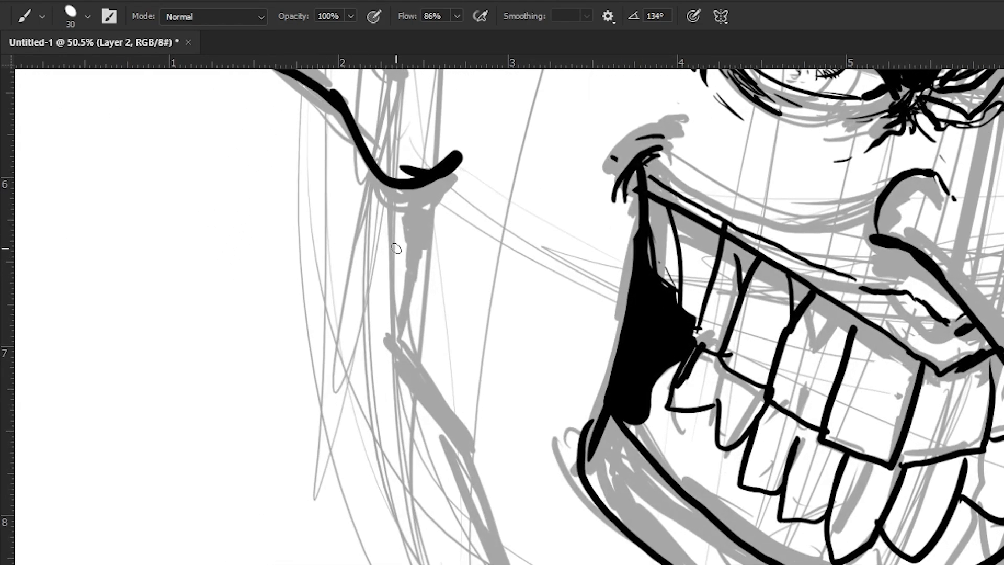
key("ctrl+z")
- Ink the near jaw line from below the ear down to the flat chin and back up to the lower lip
left_click_drag(360, 190, 426, 437)
mouse_move(393, 340)
left_mouse_down()
mouse_move(481, 443)
mouse_move(518, 405)
left_mouse_up()
left_click_drag(351, 444, 262, 227)
mouse_move(404, 217)
left_mouse_down()
mouse_move(376, 359)
mouse_move(460, 516)
mouse_move(314, 201)
mouse_move(408, 562)
left_mouse_up()
mouse_move(654, 563)
left_mouse_down()
mouse_move(709, 490)
mouse_move(805, 412)
mouse_move(830, 363)
left_mouse_up()
left_click_drag(394, 351, 307, 481)
left_click_drag(374, 399, 292, 491)
- Extend the lower end of the far cheek contour inward toward the nose
left_click_drag(491, 335, 473, 477)
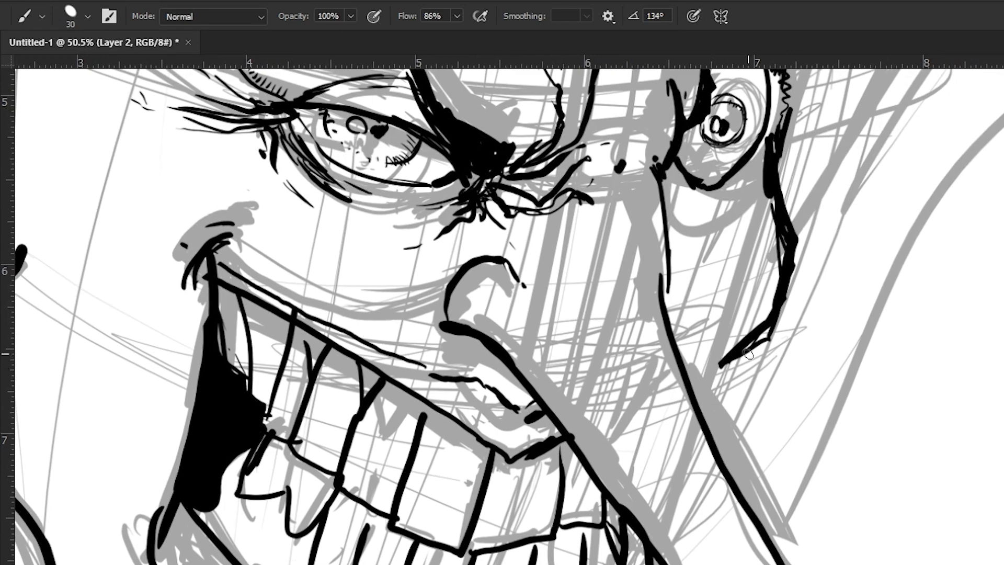
left_click_drag(745, 355, 732, 390)
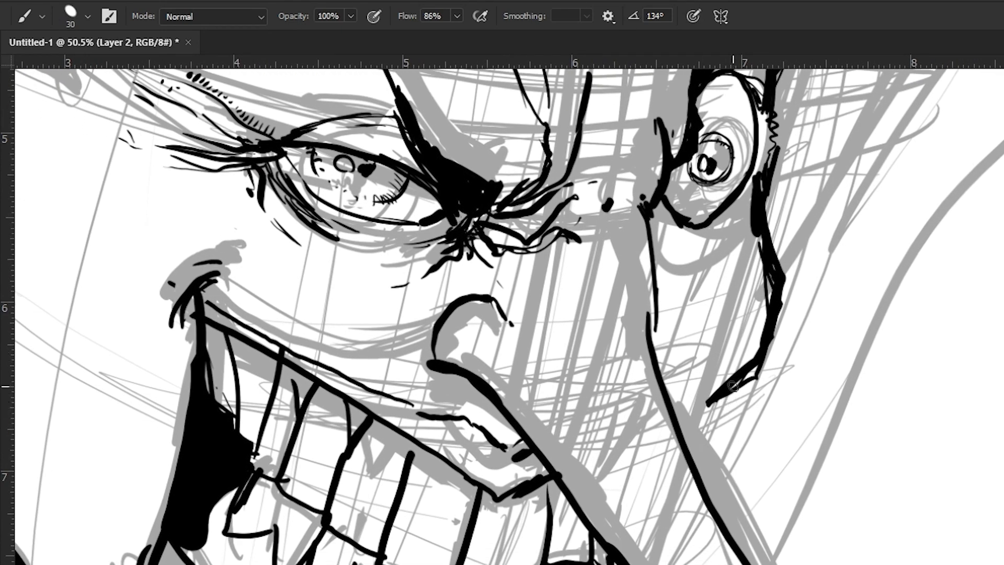
left_click_drag(452, 180, 416, 440)
left_click_drag(455, 372, 600, 465)
left_click_drag(232, 426, 152, 372)
left_click_drag(152, 373, 407, 291)
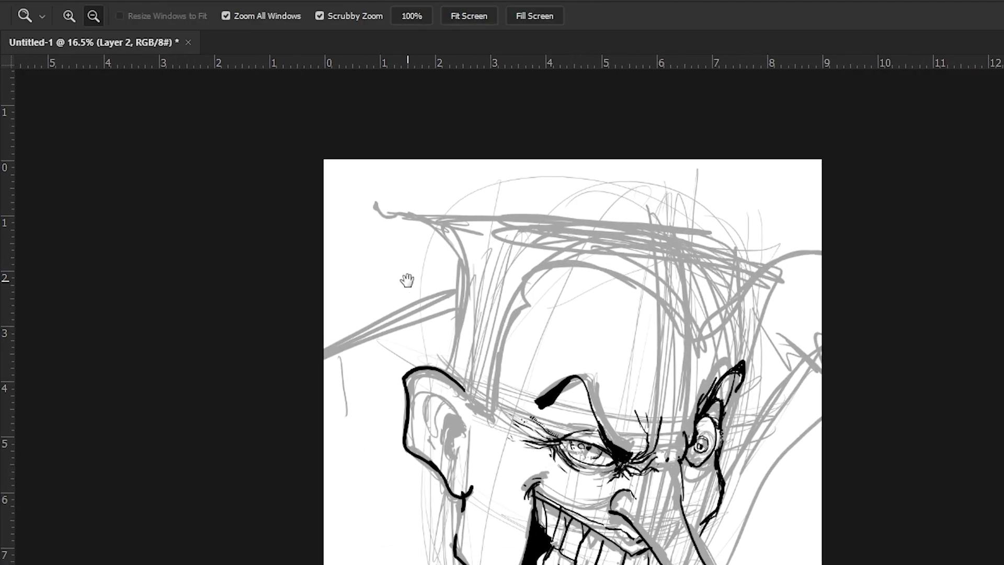
- Ink the hair's outer edge up from the near ear, with a curled tip and a long, nearly flat top line
key("b")
mouse_move(448, 367)
left_mouse_down()
mouse_move(472, 270)
mouse_move(468, 249)
left_mouse_up()
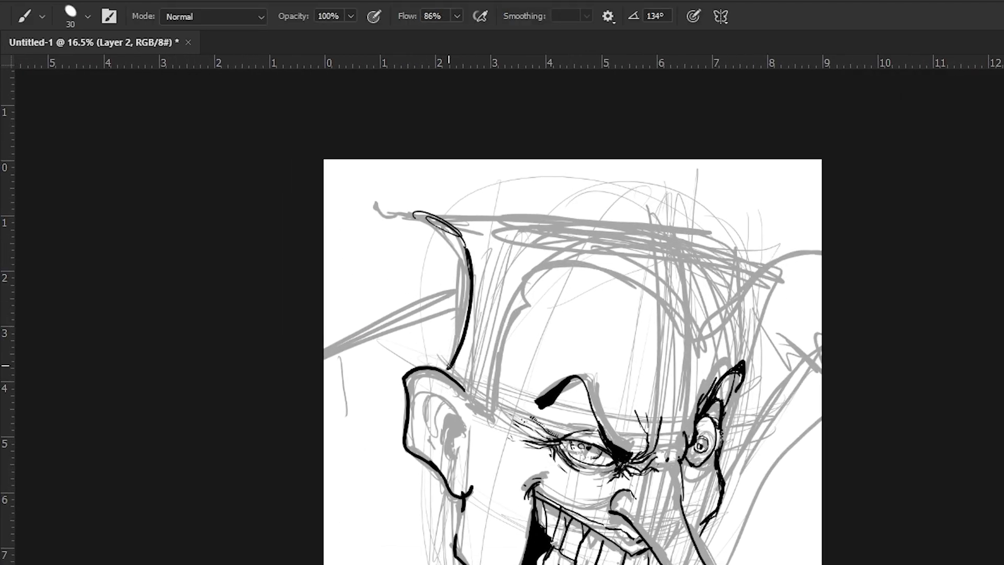
mouse_move(410, 214)
left_mouse_down()
mouse_move(571, 218)
mouse_move(761, 249)
mouse_move(554, 213)
mouse_move(612, 225)
left_mouse_up()
left_click_drag(244, 260, 411, 248)
- Redo the hairline from the near temple over the forehead to a point and out past the far ear, adding a short line there
mouse_move(464, 368)
left_mouse_down()
mouse_move(463, 305)
mouse_move(496, 258)
left_mouse_up()
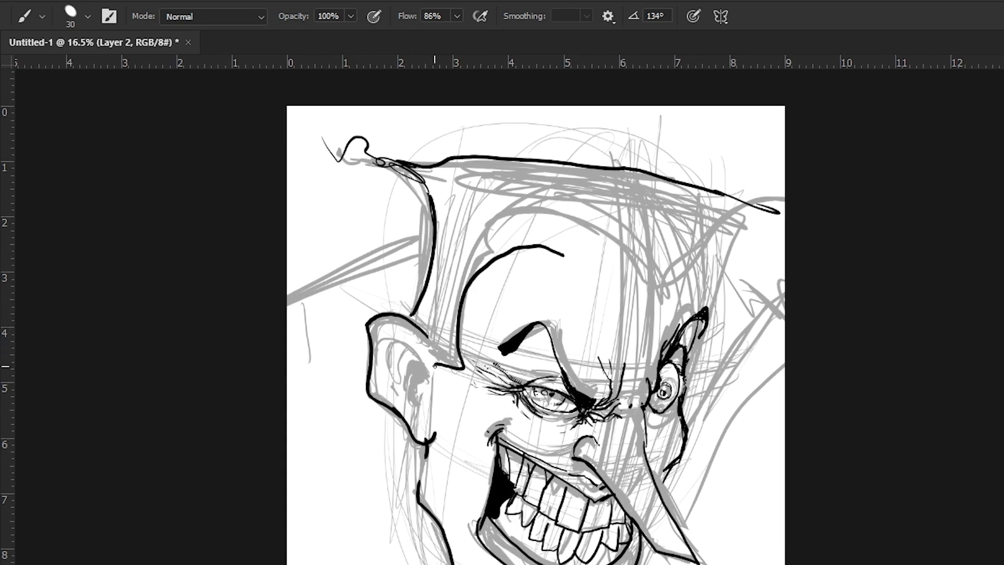
key("ctrl+z")
mouse_move(460, 365)
left_mouse_down()
mouse_move(470, 236)
mouse_move(646, 307)
mouse_move(721, 271)
mouse_move(785, 282)
left_mouse_up()
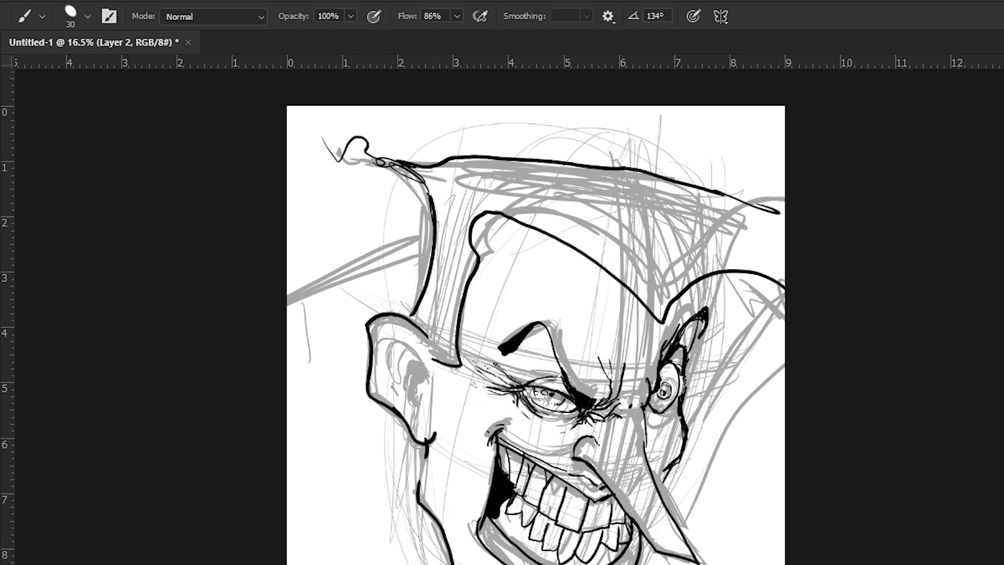
left_click_drag(366, 381, 338, 303)
left_click_drag(616, 211, 667, 317)
left_click_drag(789, 183, 776, 268)
- Hide the sketch layer to check the inked head on its own, and show the sketch again
left_click_drag(391, 454, 535, 195)
left_click_drag(361, 488, 505, 342)
left_click_drag(361, 449, 425, 365)
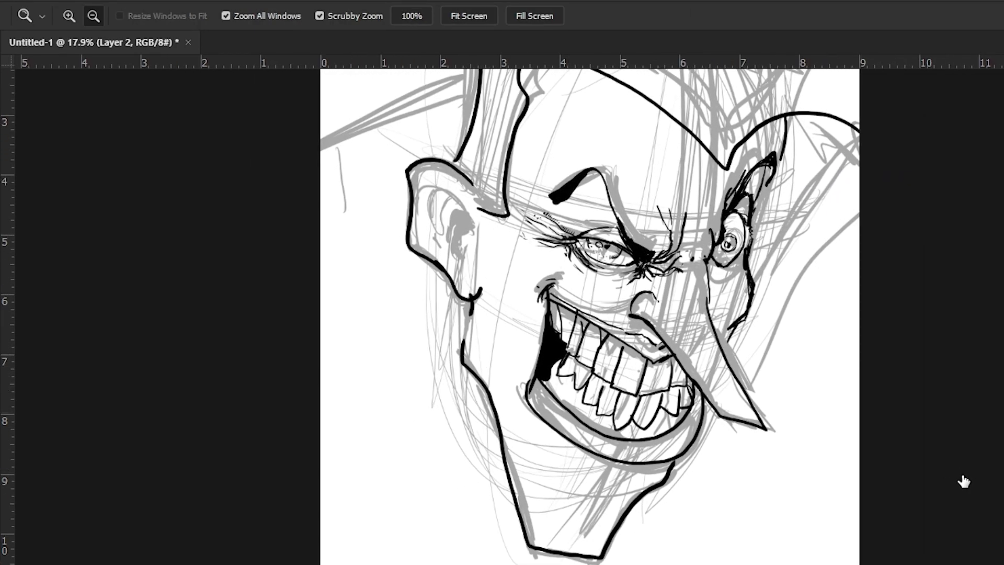
left_click(1001, 499)
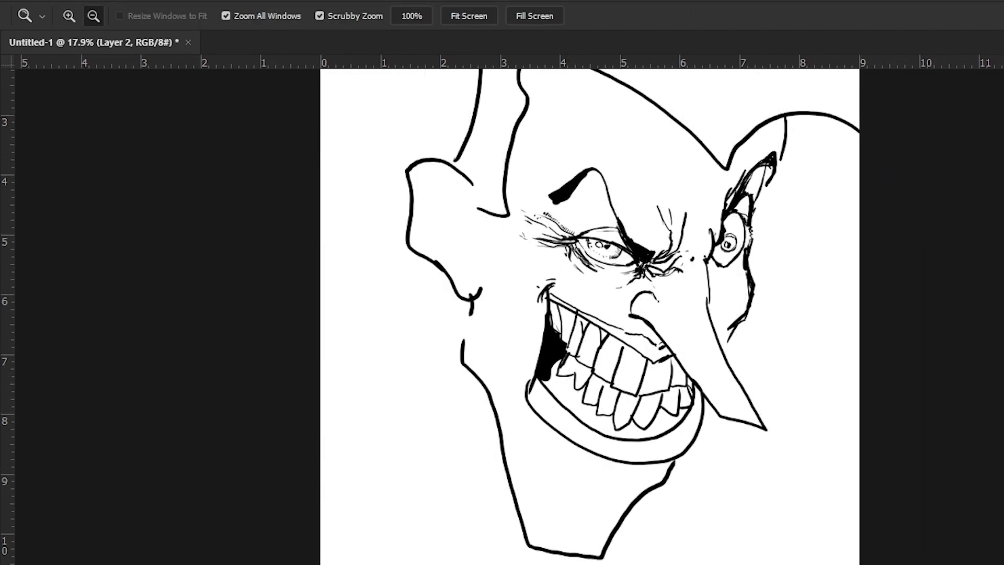
key("ctrl+comma")
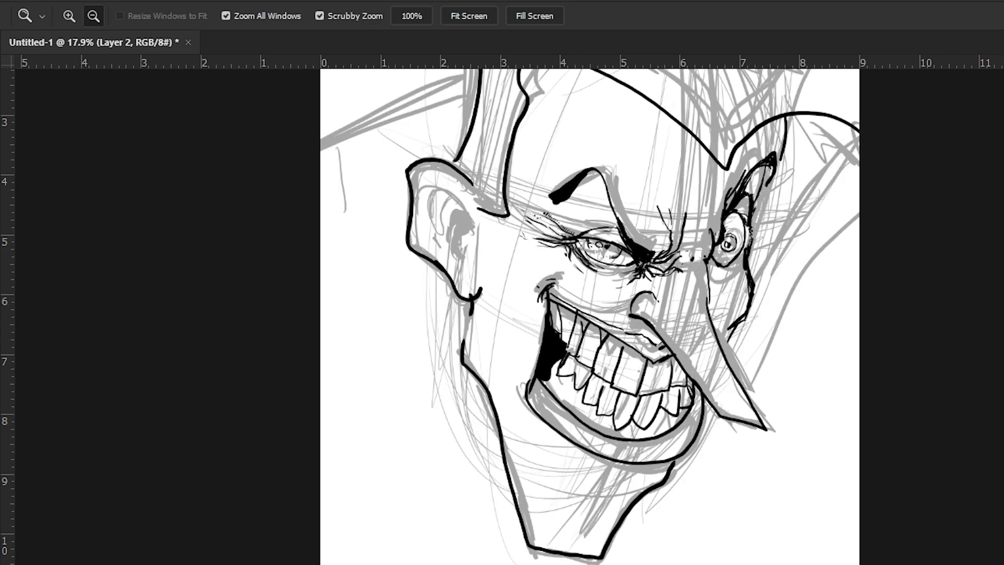
- Ink the near ear's inner details: the rim line, a looped inner fold and the dark ear canal with its curved lower line
left_click_drag(384, 187, 472, 270)
mouse_move(659, 313)
left_mouse_down()
mouse_move(665, 323)
mouse_move(610, 408)
mouse_move(599, 390)
left_mouse_up()
mouse_move(667, 287)
left_mouse_down()
mouse_move(638, 314)
mouse_move(641, 302)
left_mouse_up()
mouse_move(675, 267)
left_mouse_down()
mouse_move(582, 192)
mouse_move(500, 229)
left_mouse_up()
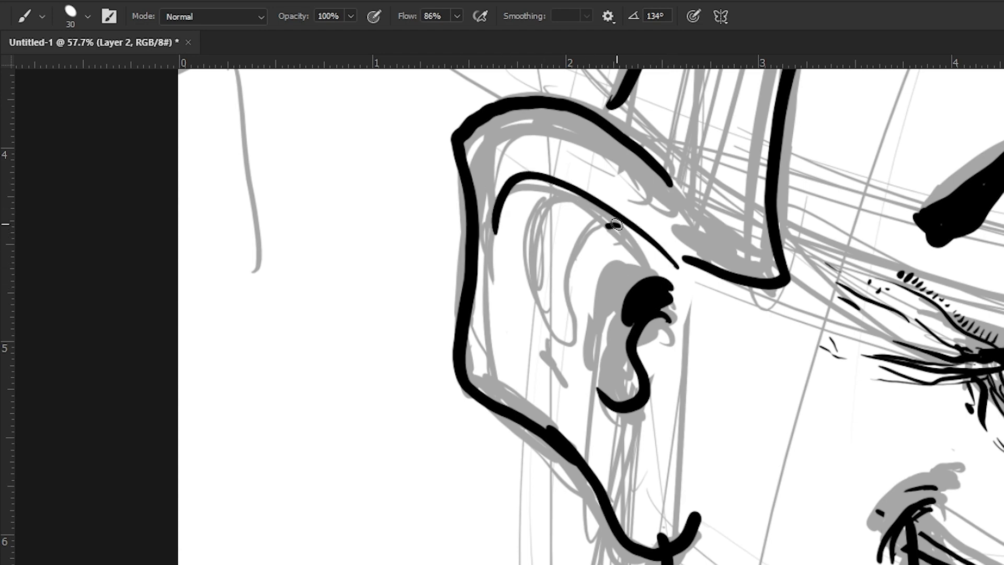
mouse_move(616, 224)
left_mouse_down()
mouse_move(581, 312)
mouse_move(549, 198)
left_mouse_up()
left_click_drag(647, 268, 617, 320)
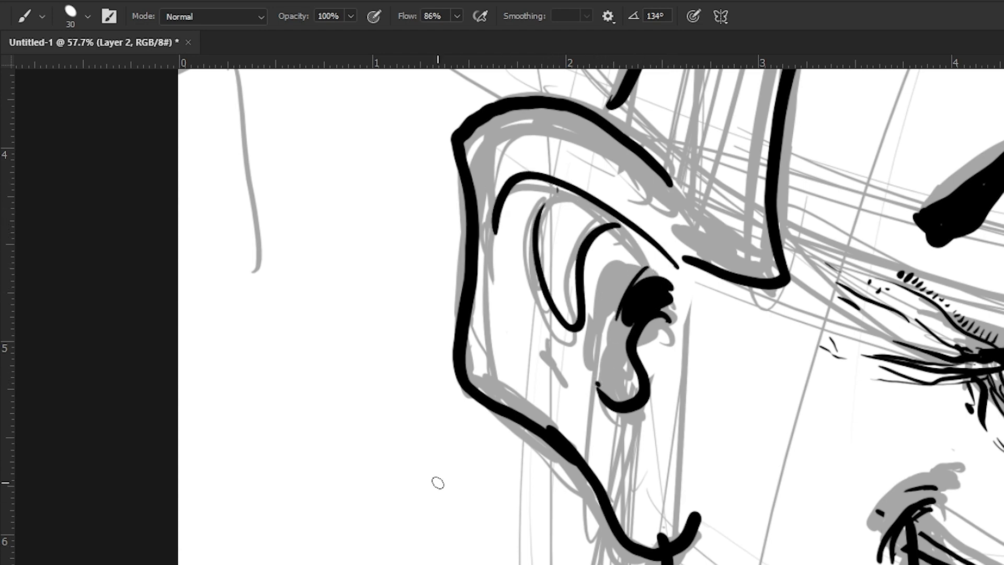
- Hide the sketch layer so only the inked head remains on the canvas
key("alt+space")
left_click_drag(497, 454, 425, 364)
left_click_drag(449, 422, 398, 289)
mouse_move(420, 333)
left_mouse_down()
mouse_move(457, 376)
mouse_move(402, 403)
left_mouse_up()
left_click(964, 481)
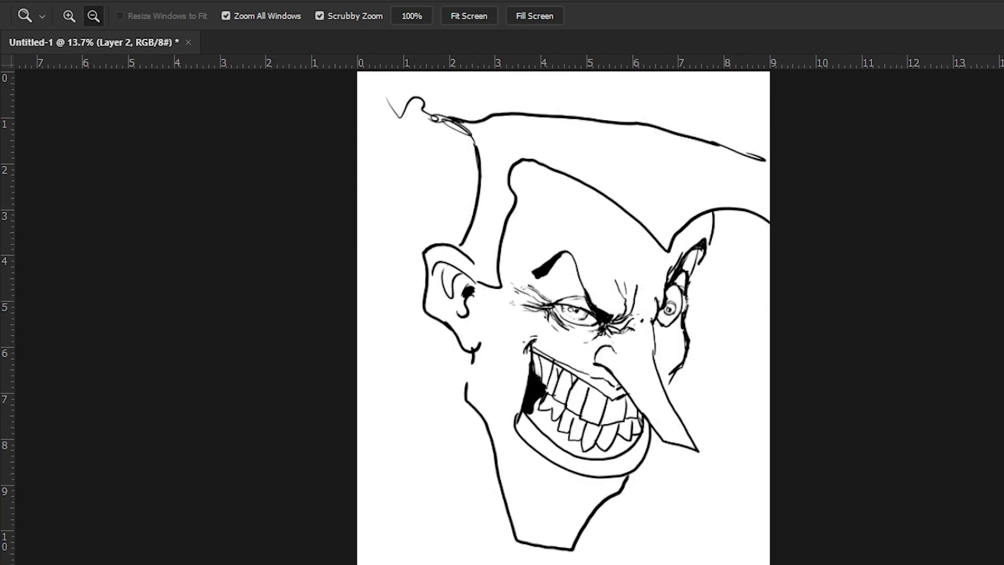
- Try to cut away the far end of the lower lip and upper jaw line and redraw the lip curve further in
left_click_drag(394, 366, 448, 369)
left_click_drag(514, 408, 320, 288)
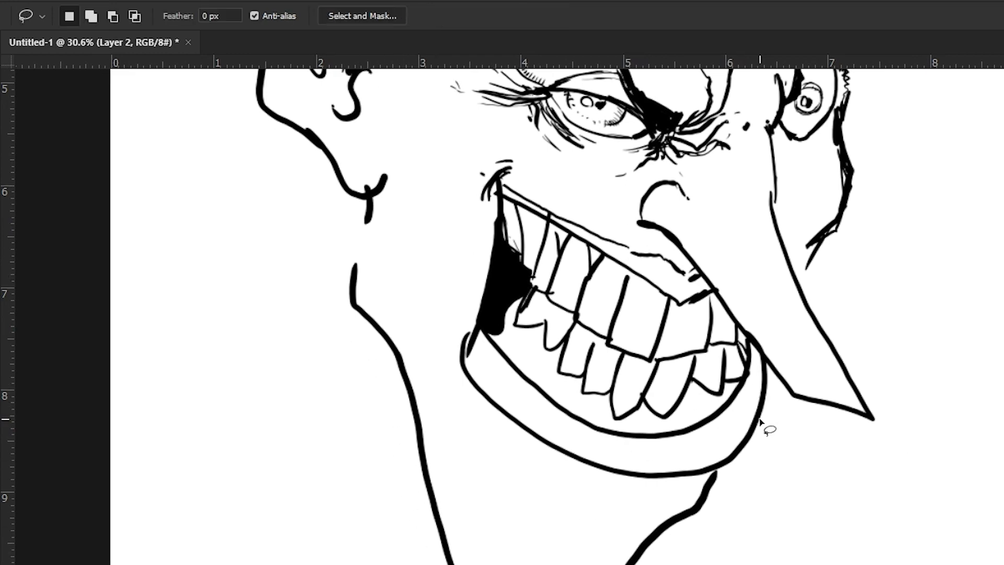
mouse_move(771, 375)
left_mouse_down()
mouse_move(740, 498)
mouse_move(704, 469)
left_mouse_up()
key("ctrl+x")
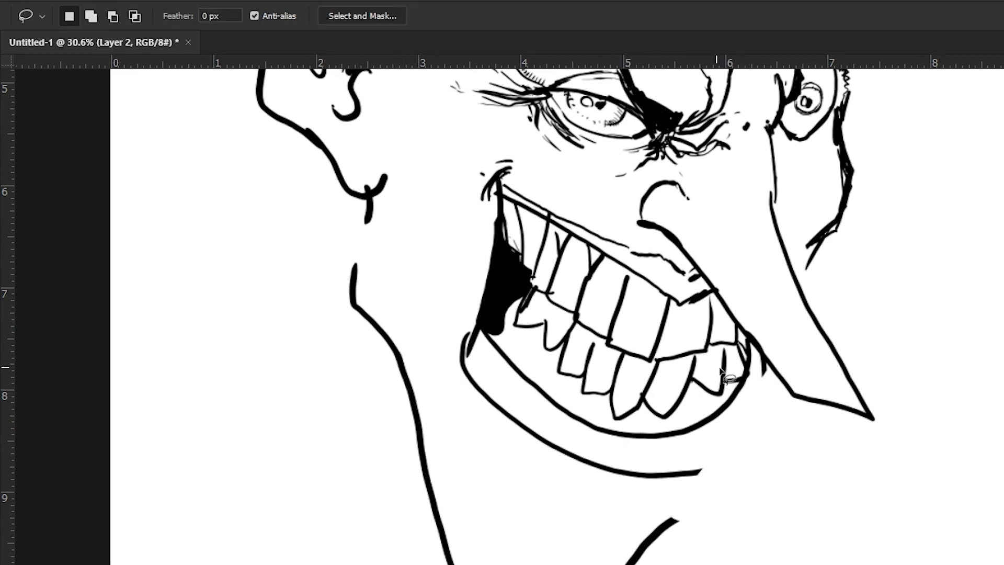
key("b")
mouse_move(745, 366)
left_mouse_down()
mouse_move(722, 457)
mouse_move(674, 465)
left_mouse_up()
left_click_drag(753, 408, 672, 464)
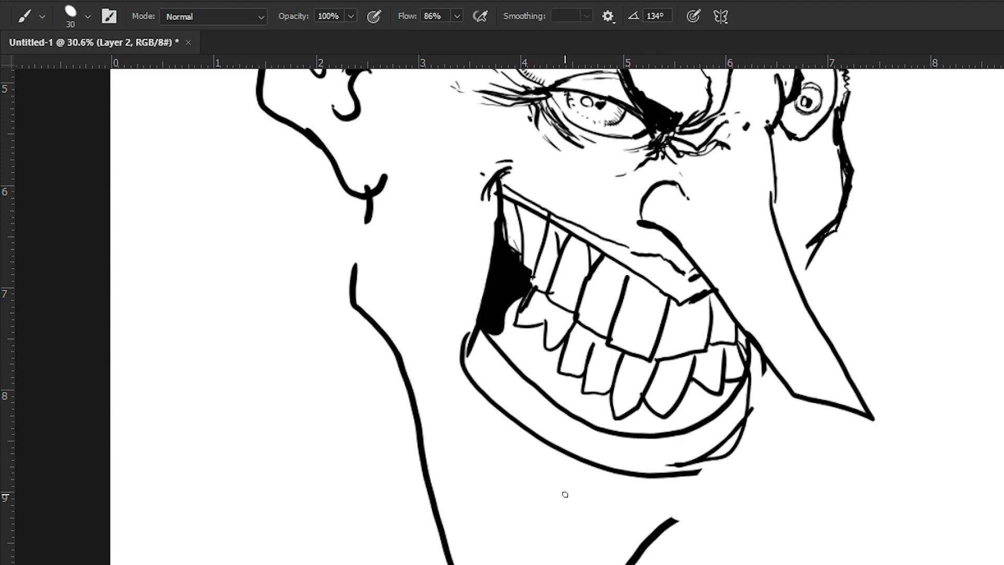
key("ctrl+z")
key("ctrl+z")
- Try to remove more of the lower lip's outer line and replace it with a thinner lip, restoring the original lip and jaw lines
key("l")
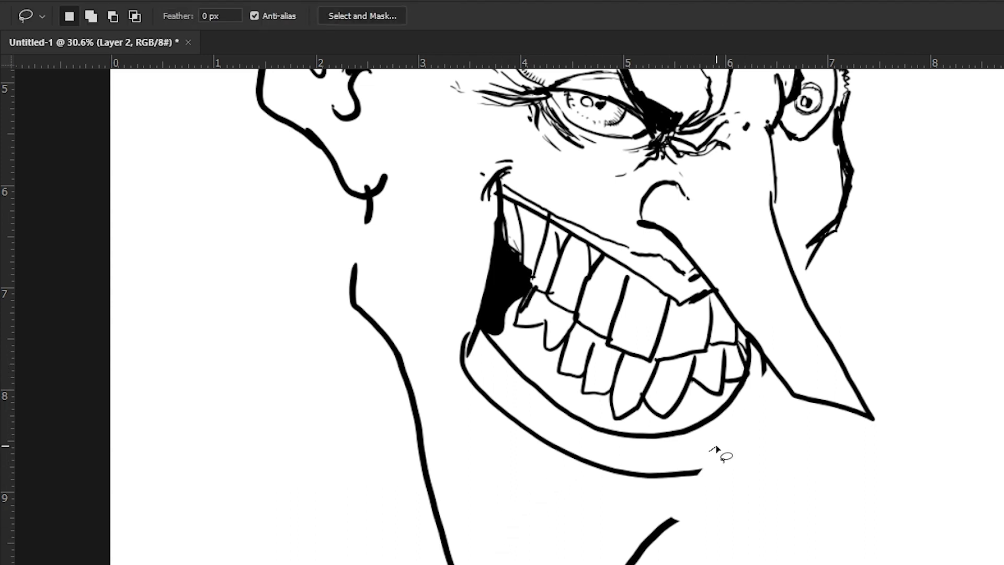
left_click_drag(716, 448, 727, 413)
key("Delete")
key("ctrl+d")
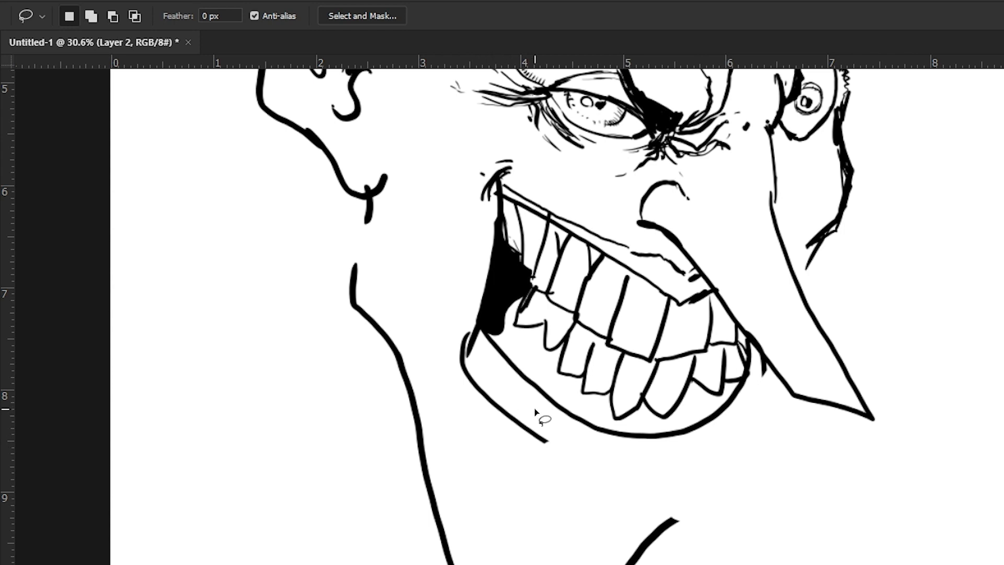
key("b")
mouse_move(622, 456)
left_mouse_down()
mouse_move(676, 451)
mouse_move(721, 423)
left_mouse_up()
key("ctrl+z")
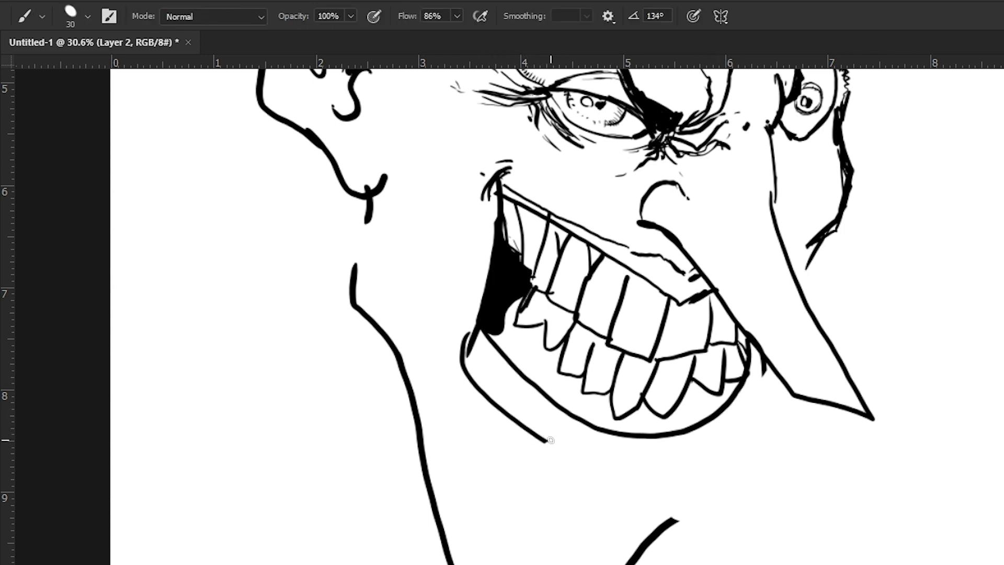
mouse_move(539, 437)
left_mouse_down()
mouse_move(677, 460)
mouse_move(740, 393)
mouse_move(735, 357)
left_mouse_up()
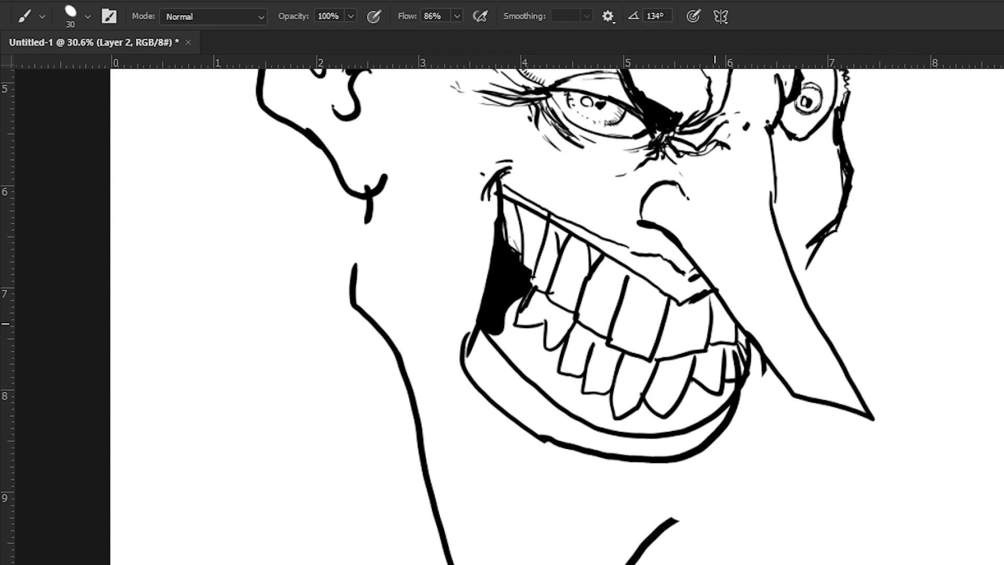
key("ctrl+z")
key("ctrl+z")
key("ctrl+z")
key("ctrl+z")
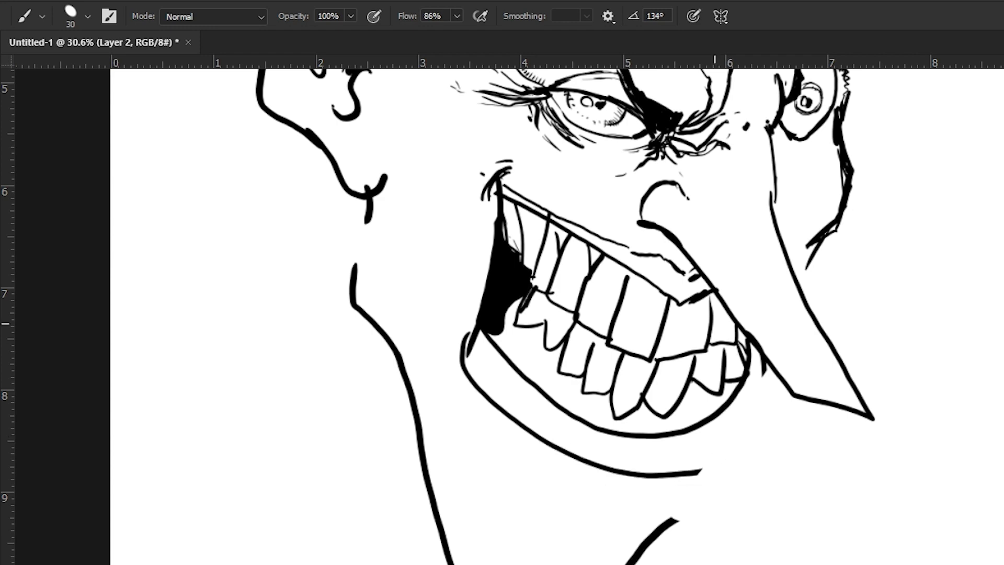
left_click_drag(765, 372, 701, 473)
left_click_drag(715, 473, 672, 518)
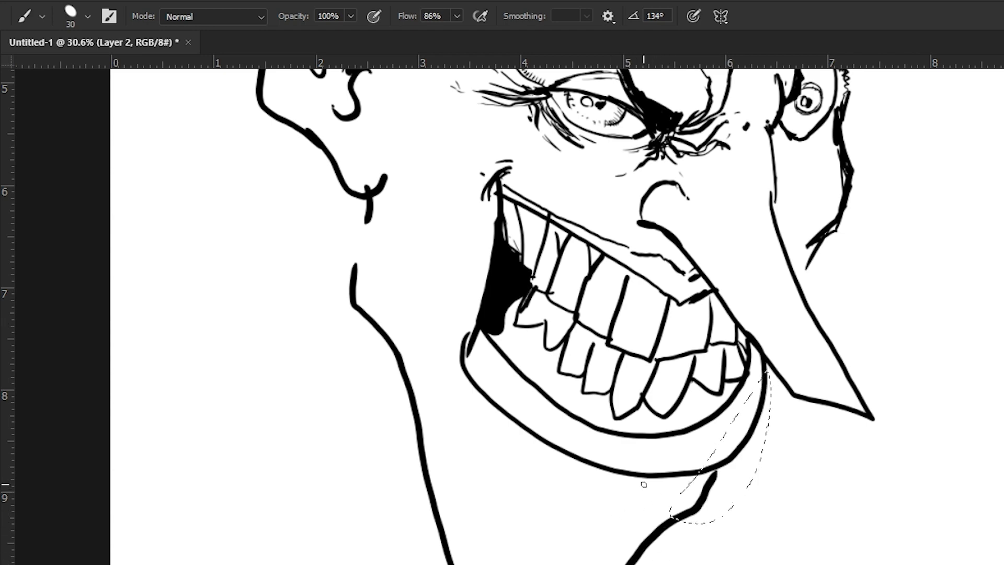
- Delete the upper part of the far jaw line and the far stretch of the lower lip's outer contour
key("l")
mouse_move(573, 561)
left_mouse_down()
mouse_move(626, 561)
mouse_move(695, 483)
mouse_move(654, 564)
left_mouse_up()
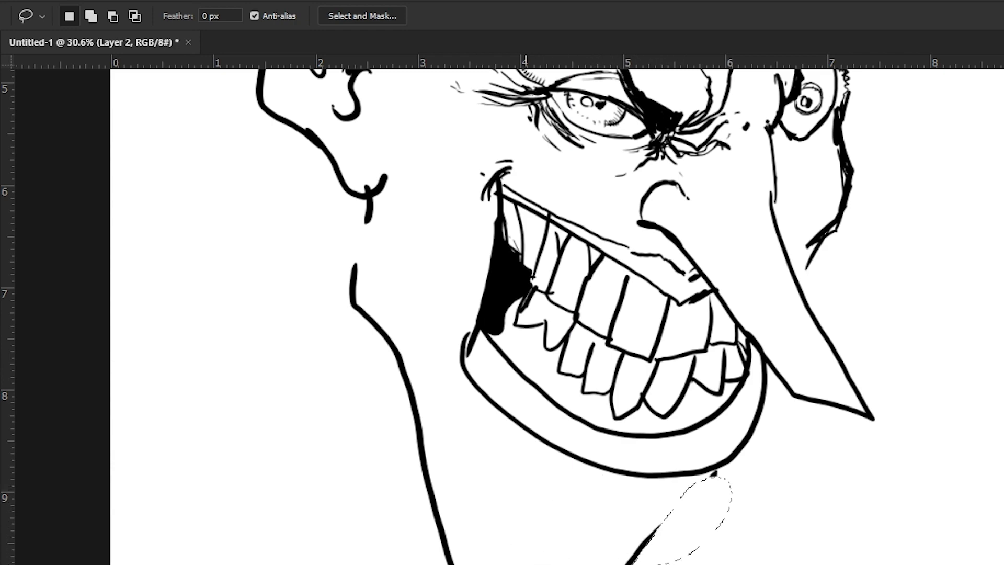
mouse_move(687, 478)
left_mouse_down()
mouse_move(749, 407)
mouse_move(765, 406)
left_mouse_up()
key("Delete")
key("ctrl+d")
- Redraw the lower lip's far outer curve and ink a straighter slanted far jaw line running down from it
key("b")
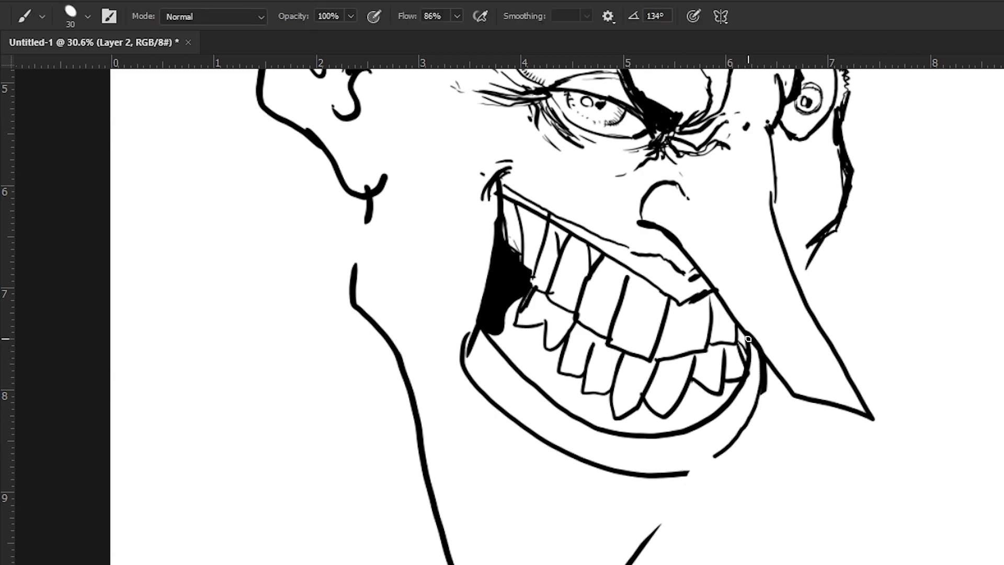
key("l")
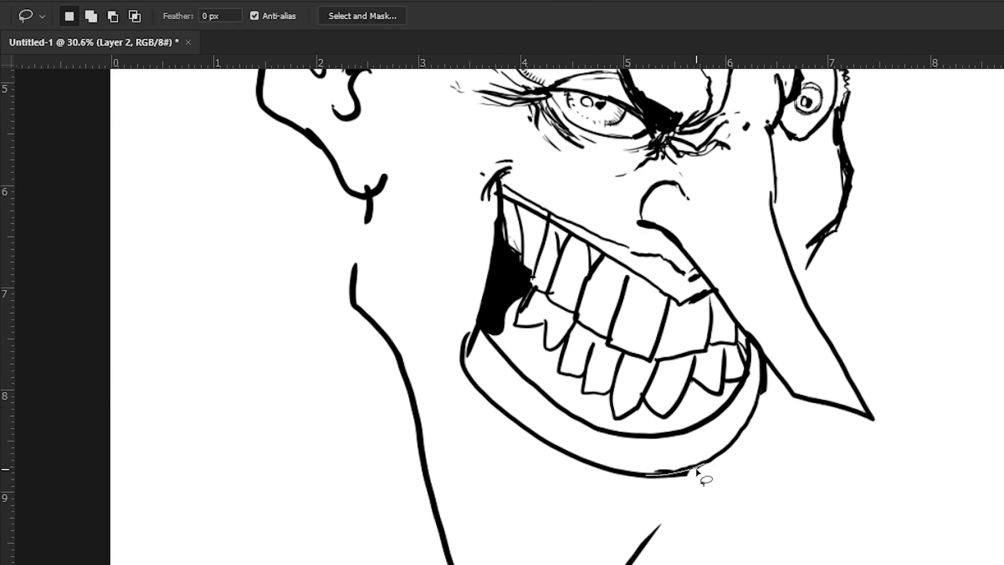
key("b")
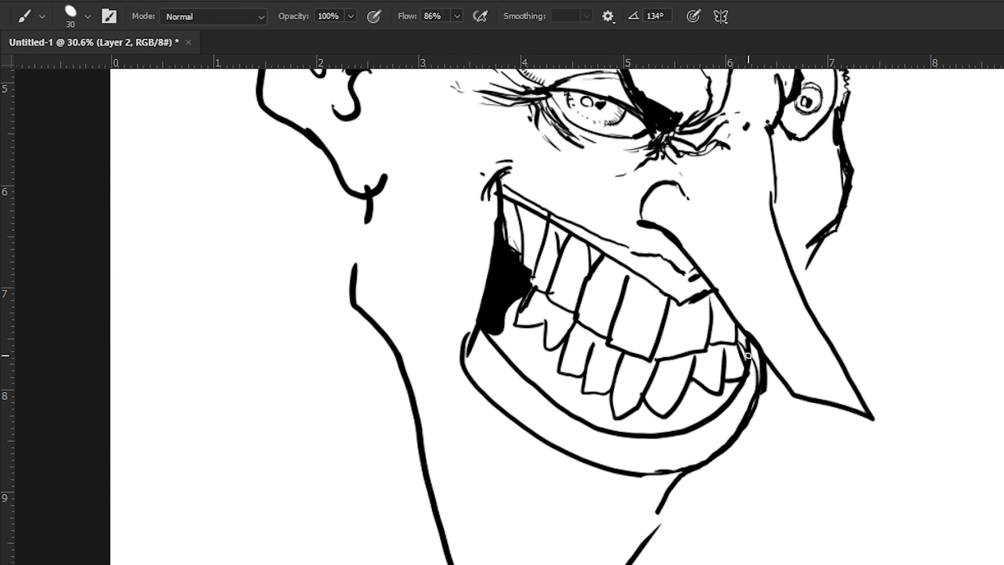
key("l")
key("ctrl+z")
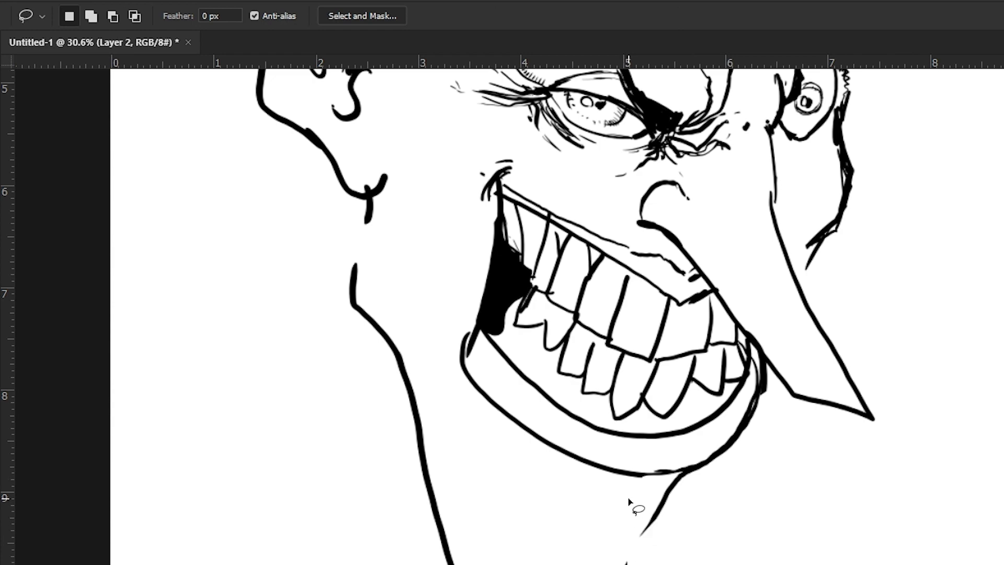
key("b")
left_click_drag(683, 467, 624, 564)
- Ink a thin curved crease beside the near end of the lower lip and a fold line running beneath it
mouse_move(396, 554)
left_mouse_down()
mouse_move(410, 321)
mouse_move(383, 419)
mouse_move(333, 343)
mouse_move(280, 323)
mouse_move(330, 394)
mouse_move(361, 424)
mouse_move(386, 424)
mouse_move(448, 520)
mouse_move(397, 444)
mouse_move(342, 470)
left_mouse_up()
left_click_drag(701, 161, 659, 166)
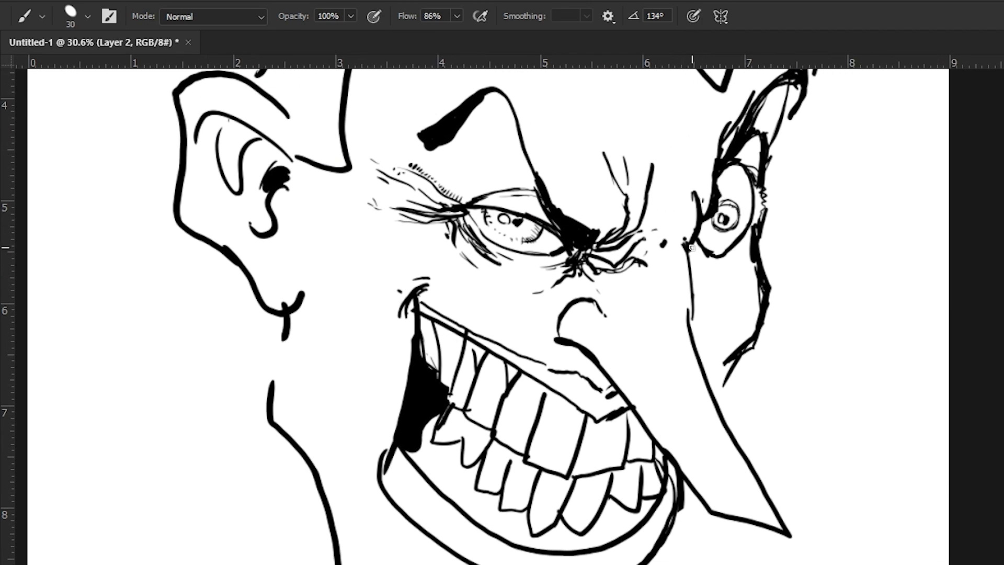
mouse_move(319, 277)
left_mouse_down()
mouse_move(392, 268)
mouse_move(505, 280)
left_mouse_up()
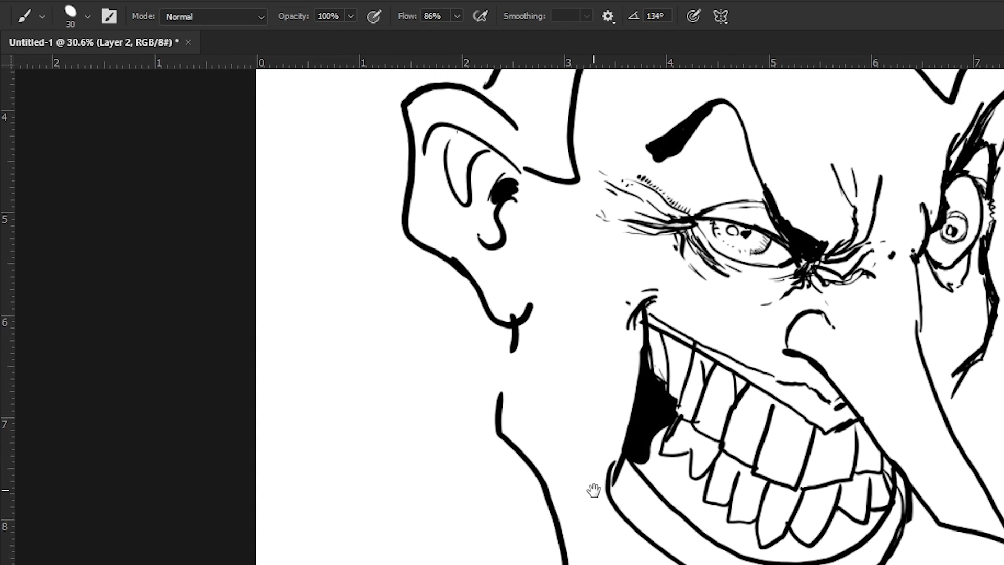
left_click_drag(586, 484, 502, 446)
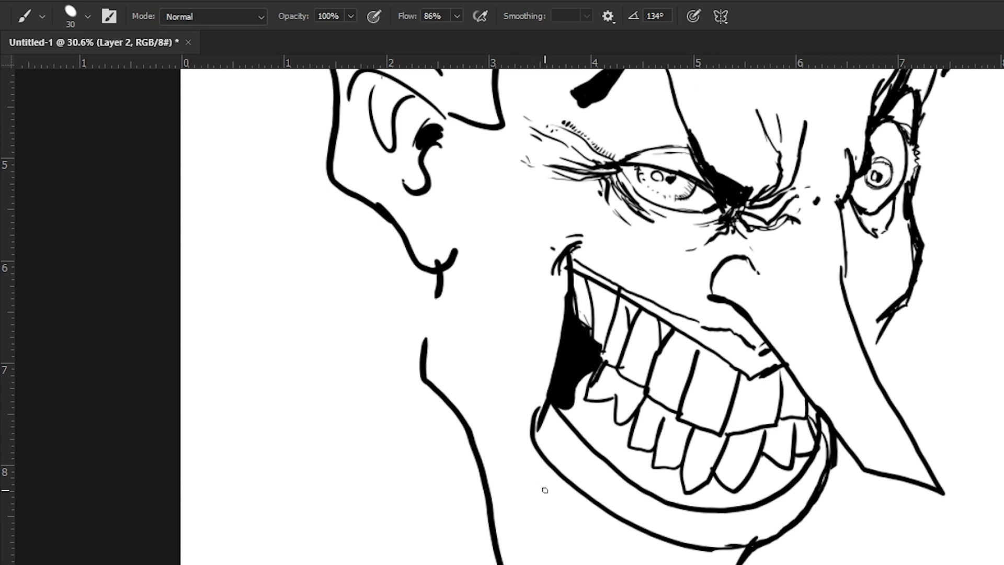
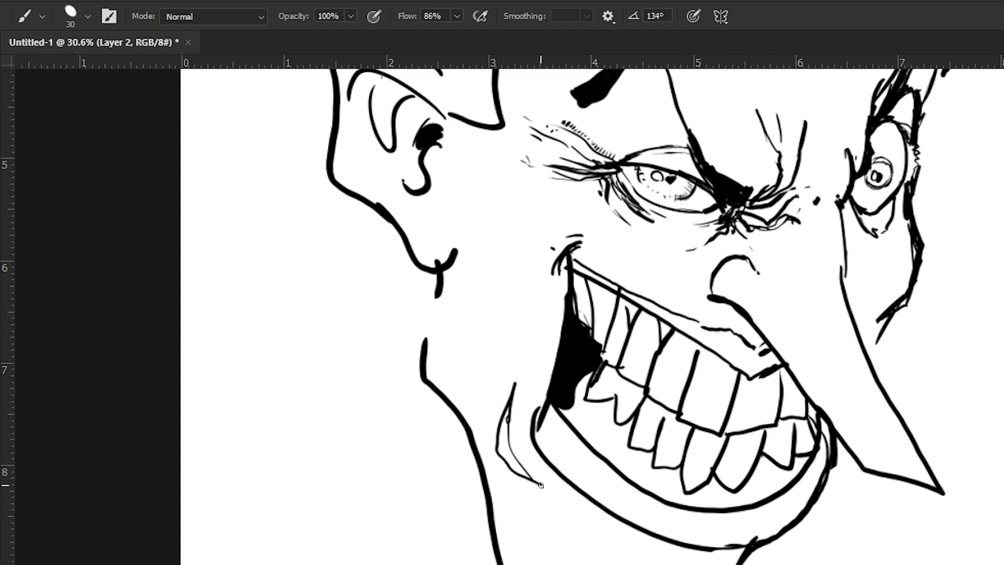
left_click_drag(579, 538, 499, 452)
- Ink the smile creases beside the near mouth corner and a curved cheekbone line leading up toward the near ear
left_click_drag(443, 399, 415, 496)
left_click_drag(528, 373, 503, 510)
left_click_drag(488, 347, 506, 436)
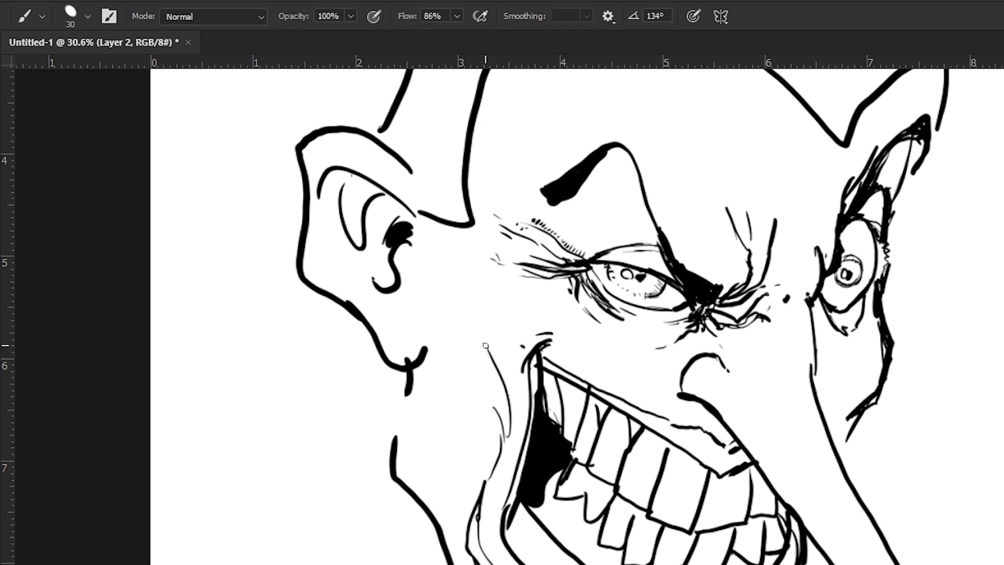
left_click_drag(474, 359, 495, 409)
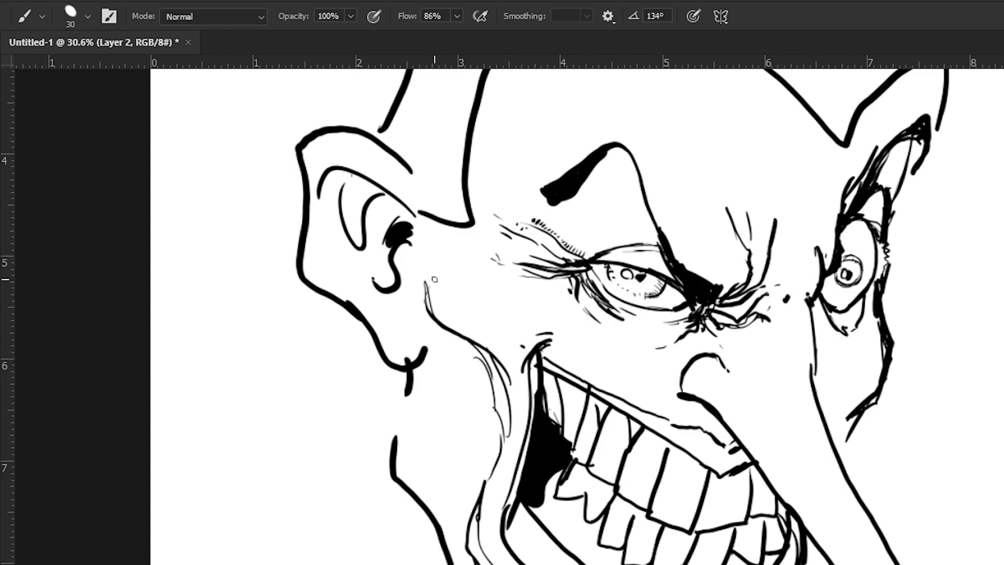
- Cut the iris and pupil details out of the near eye, leaving the eyelid outlines
left_click_drag(482, 261, 505, 267)
left_click_drag(436, 273, 364, 264)
key("l")
mouse_move(436, 211)
left_mouse_down()
mouse_move(446, 209)
mouse_move(463, 259)
mouse_move(438, 216)
left_mouse_up()
key("ctrl+x")
left_click_drag(484, 274, 485, 277)
key("ctrl+x")
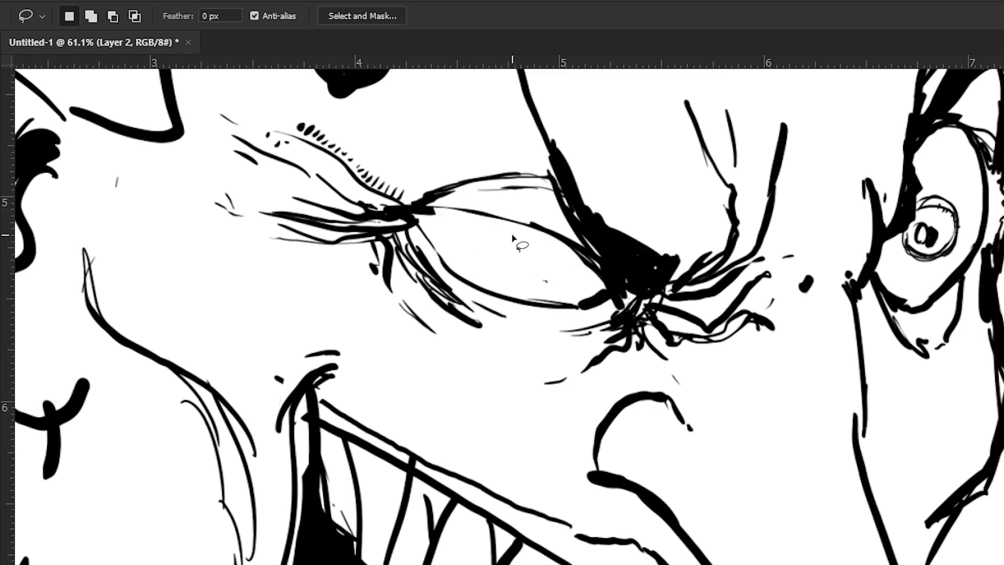
- Ink a new, larger iris outline in the near eye with a small dark pupil under the upper lid
key("b")
left_click_drag(566, 244, 484, 276)
left_click_drag(454, 218, 468, 265)
left_click_drag(519, 216, 516, 237)
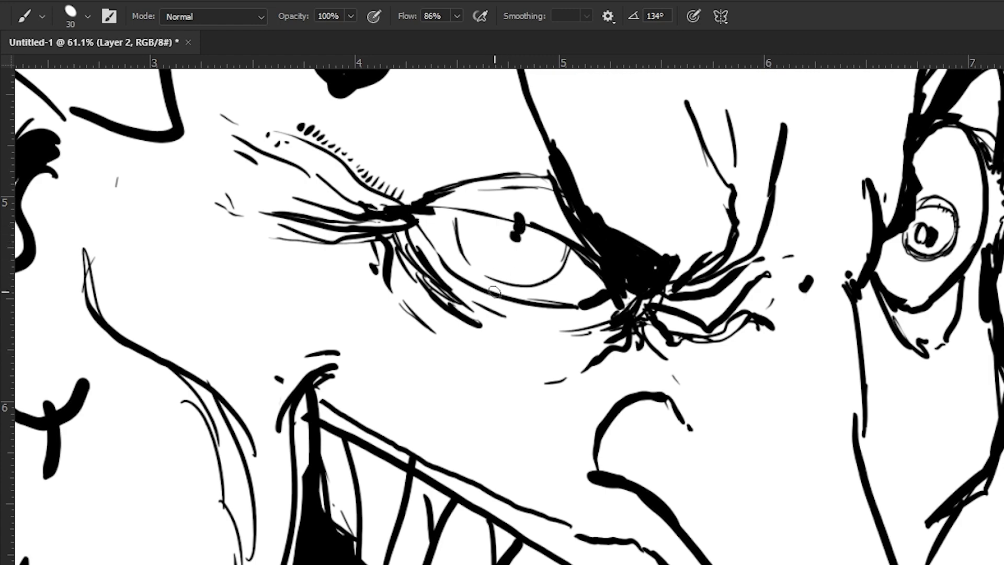
- Extend the near eye's pupil, thicken the iris outline at the upper lid and add short ticks around the lower iris rim
left_click_drag(357, 402, 318, 341)
left_click_drag(372, 420, 449, 342)
left_click_drag(400, 253, 447, 237)
key("b")
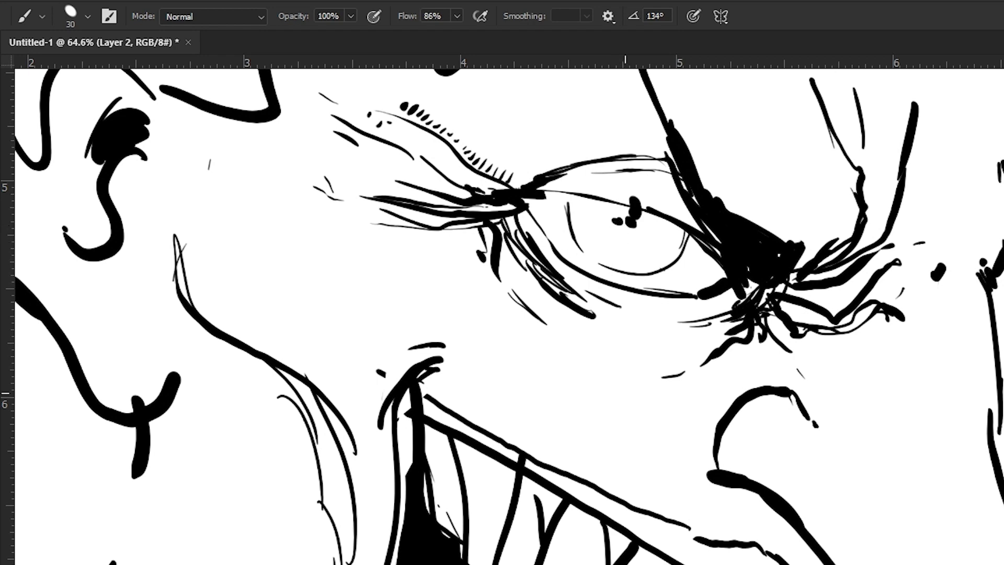
left_click_drag(579, 191, 572, 212)
left_click_drag(694, 232, 663, 272)
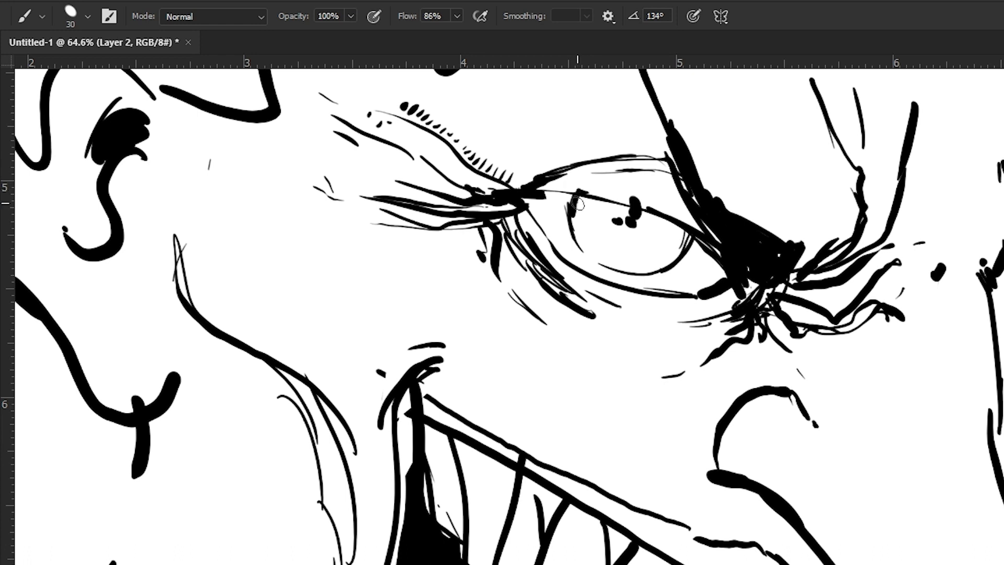
mouse_move(585, 252)
left_mouse_down()
mouse_move(608, 247)
mouse_move(641, 266)
left_mouse_up()
mouse_move(651, 258)
left_mouse_down()
mouse_move(658, 270)
mouse_move(675, 255)
left_mouse_up()
left_click_drag(690, 246, 670, 267)
left_click_drag(694, 224, 686, 242)
- Hatch a shadow of thin, near-vertical parallel strokes from the underside of the nose across the upper lip
left_click_drag(490, 330, 256, 281)
left_click_drag(225, 232, 474, 361)
left_click_drag(423, 297, 293, 239)
left_click_drag(270, 236, 241, 226)
left_click_drag(384, 288, 279, 272)
mouse_move(264, 323)
left_mouse_down()
mouse_move(296, 195)
mouse_move(285, 147)
left_mouse_up()
left_click_drag(522, 303, 267, 120)
mouse_move(479, 169)
left_mouse_down()
mouse_move(493, 298)
mouse_move(505, 304)
left_mouse_up()
left_click_drag(500, 177, 525, 304)
mouse_move(512, 176)
left_mouse_down()
mouse_move(531, 304)
mouse_move(543, 340)
mouse_move(553, 340)
left_mouse_up()
left_click_drag(539, 194, 565, 356)
left_click_drag(553, 210, 572, 336)
left_click_drag(566, 229, 584, 334)
left_click_drag(578, 238, 596, 380)
left_click_drag(590, 255, 612, 347)
left_click_drag(525, 210, 559, 346)
mouse_move(492, 194)
left_mouse_down()
mouse_move(521, 329)
mouse_move(502, 297)
left_mouse_up()
mouse_move(484, 199)
left_mouse_down()
mouse_move(515, 373)
mouse_move(534, 337)
left_mouse_up()
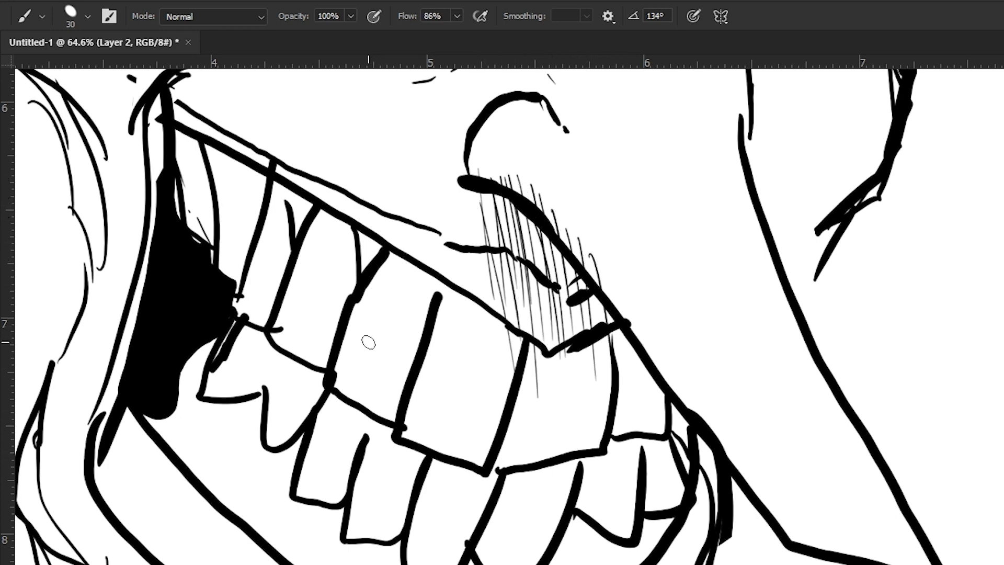
- Select and delete the small lower teeth at the far corner of the mouth
key("alt+space")
mouse_move(355, 349)
left_mouse_down()
mouse_move(309, 258)
mouse_move(386, 241)
mouse_move(386, 215)
left_mouse_up()
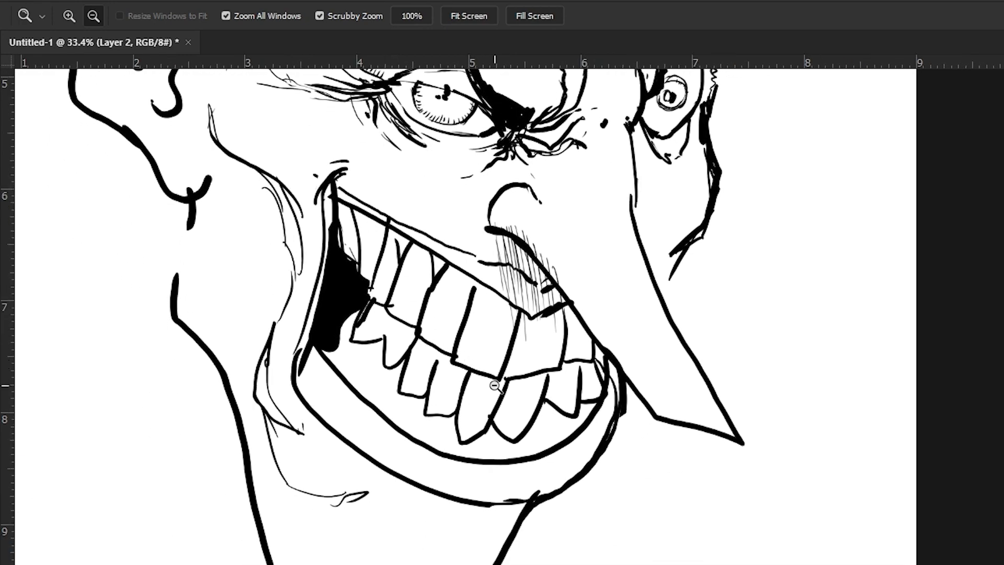
left_click_drag(507, 394, 547, 445)
left_click_drag(515, 387, 551, 346)
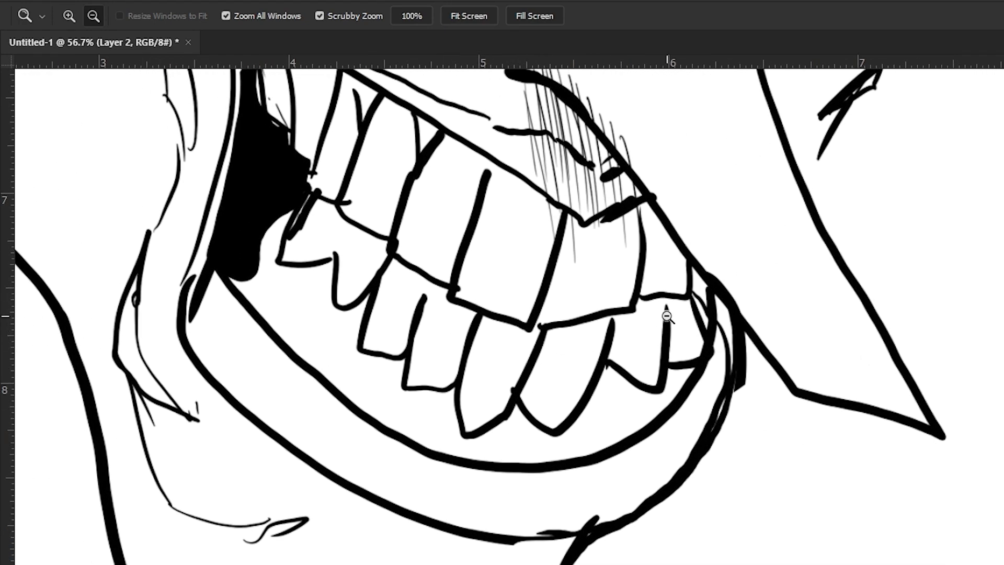
key("l")
left_click_drag(707, 297, 704, 300)
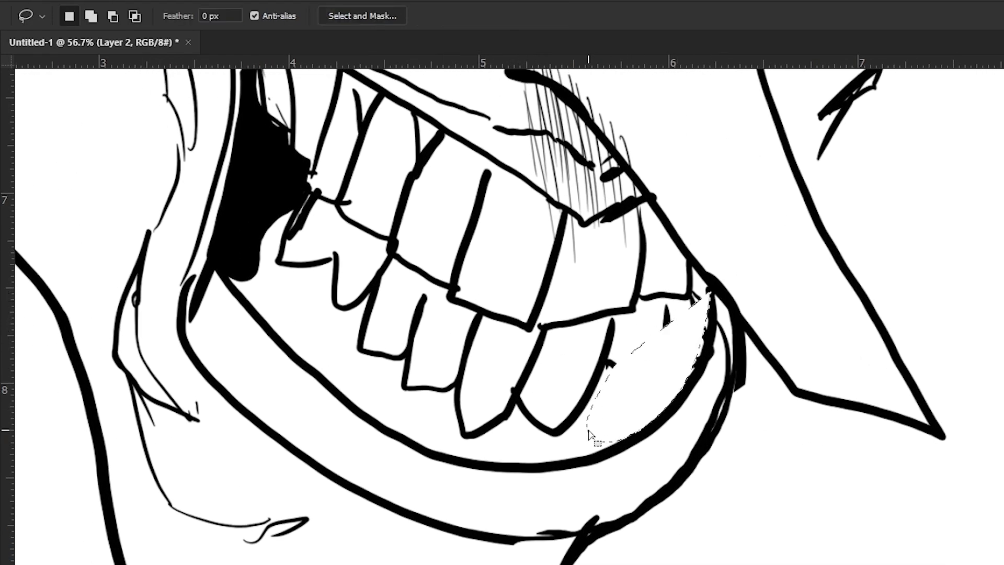
- Redraw the far lower teeth as narrow pointed shapes and thicken the black in the far mouth corner
key("b")
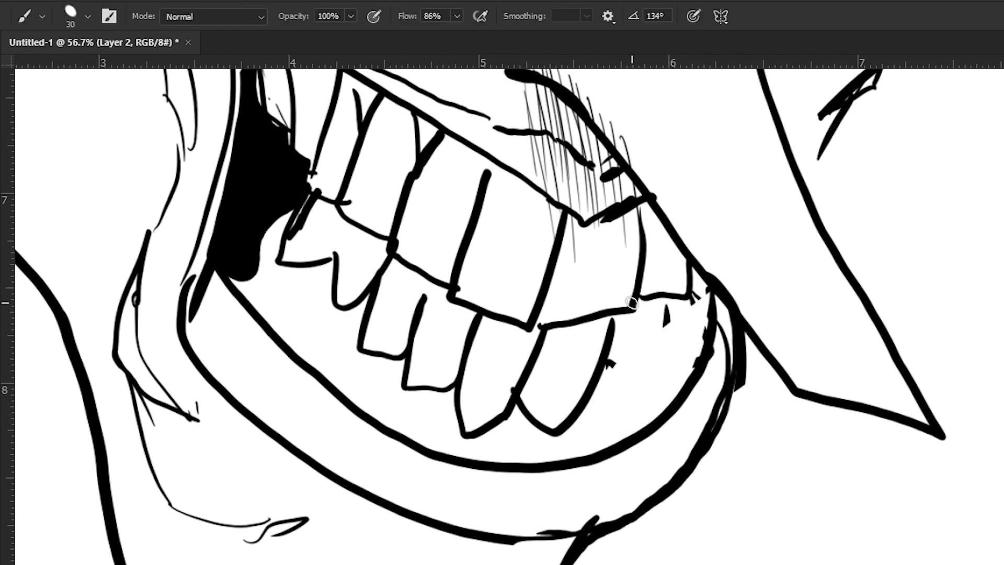
mouse_move(609, 338)
left_mouse_down()
mouse_move(647, 325)
mouse_move(650, 309)
left_mouse_up()
mouse_move(647, 325)
left_mouse_down()
mouse_move(648, 374)
mouse_move(673, 305)
mouse_move(671, 314)
left_mouse_up()
mouse_move(687, 368)
left_mouse_down()
mouse_move(686, 304)
mouse_move(692, 361)
left_mouse_up()
left_click_drag(699, 256, 689, 311)
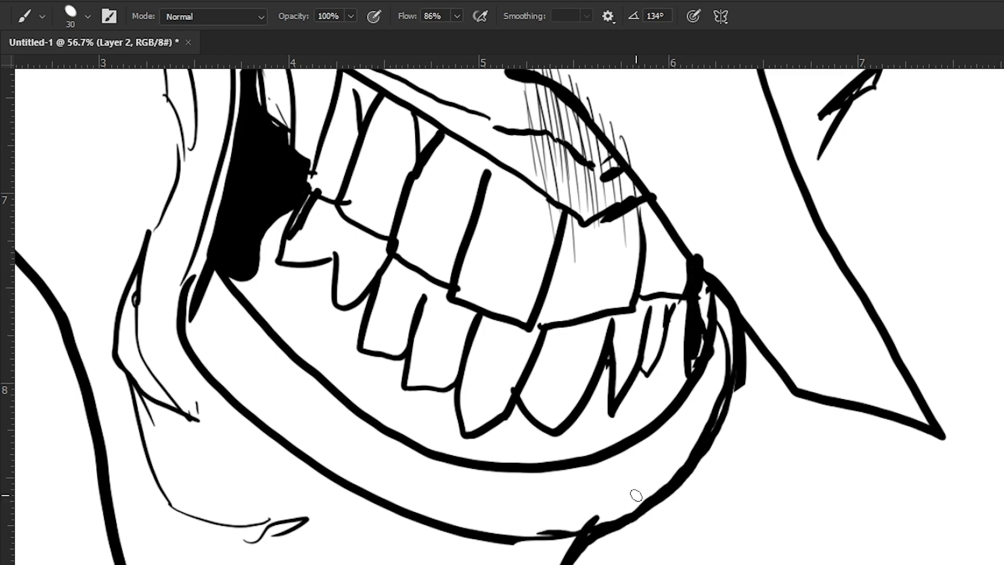
- Look over the whole inked head and inspect the forehead, hairline and near eyebrow up close
left_click_drag(307, 450, 249, 418)
left_click_drag(261, 367, 413, 369)
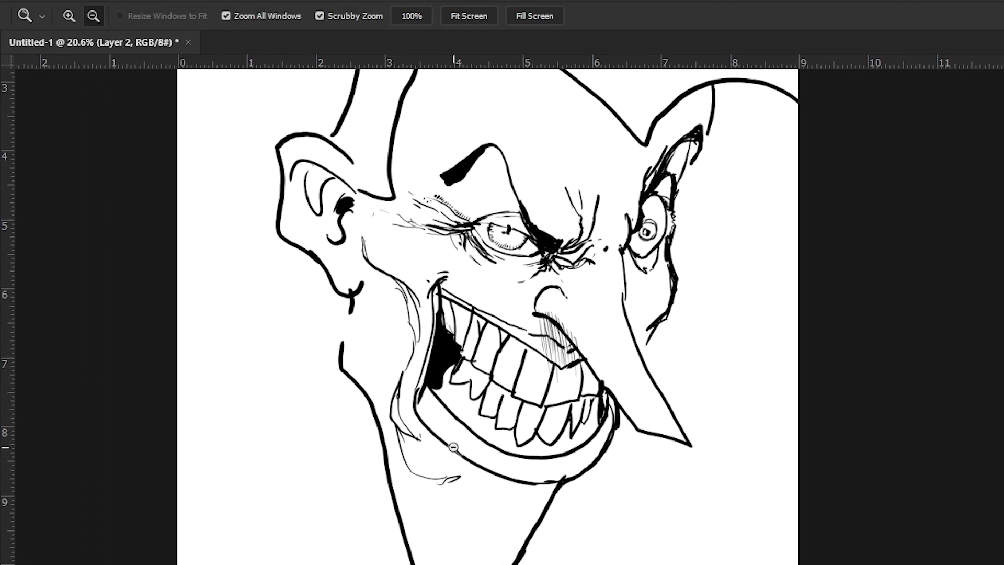
left_click_drag(452, 448, 497, 482)
left_click_drag(437, 287, 335, 323)
left_click_drag(308, 369, 382, 410)
left_click_drag(563, 271, 604, 325)
left_click_drag(534, 341, 570, 370)
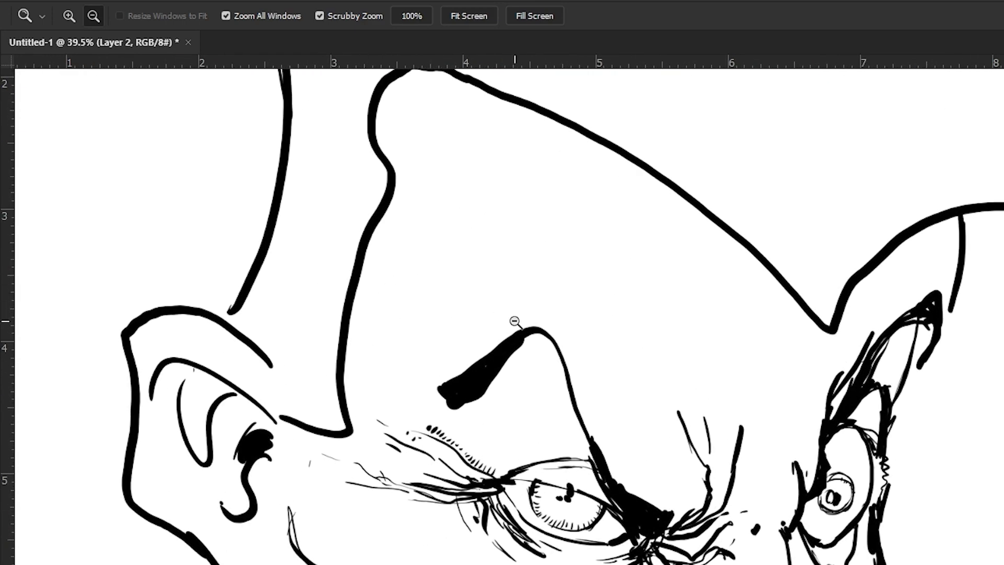
- Ink forehead creases: an arc above the near eyebrow, a diagonal line beside it, and short curved strokes along the temple
key("b")
left_click_drag(688, 359, 611, 255)
mouse_move(516, 203)
left_mouse_down()
mouse_move(566, 222)
mouse_move(461, 246)
left_mouse_up()
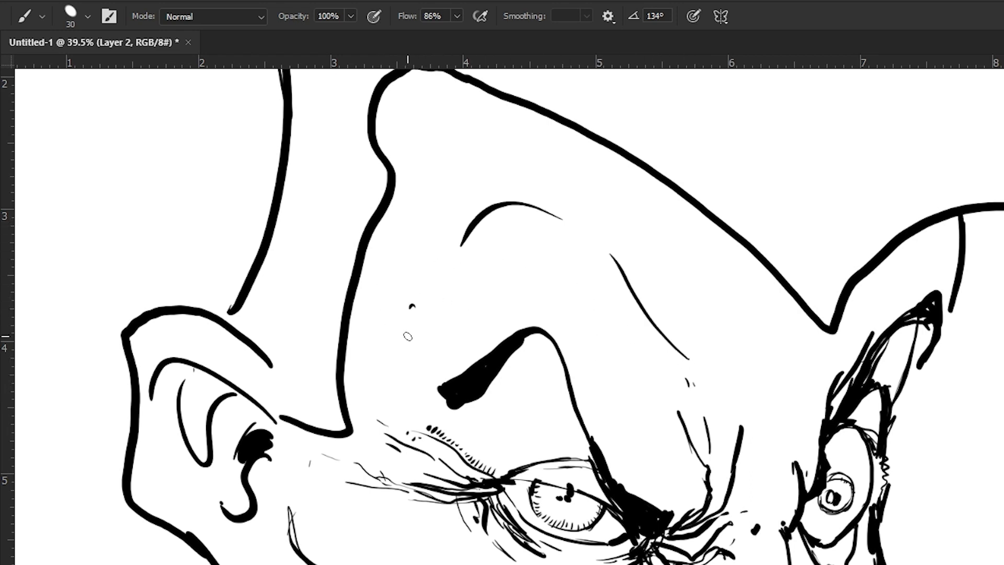
left_click_drag(408, 395, 401, 323)
left_click_drag(410, 235, 392, 270)
left_click_drag(381, 327, 408, 250)
- Draw two long curved hair strands sweeping down to the hairline's point and add short ticks high on the forehead
key("space")
left_click_drag(413, 195, 414, 353)
left_click_drag(587, 381, 264, 128)
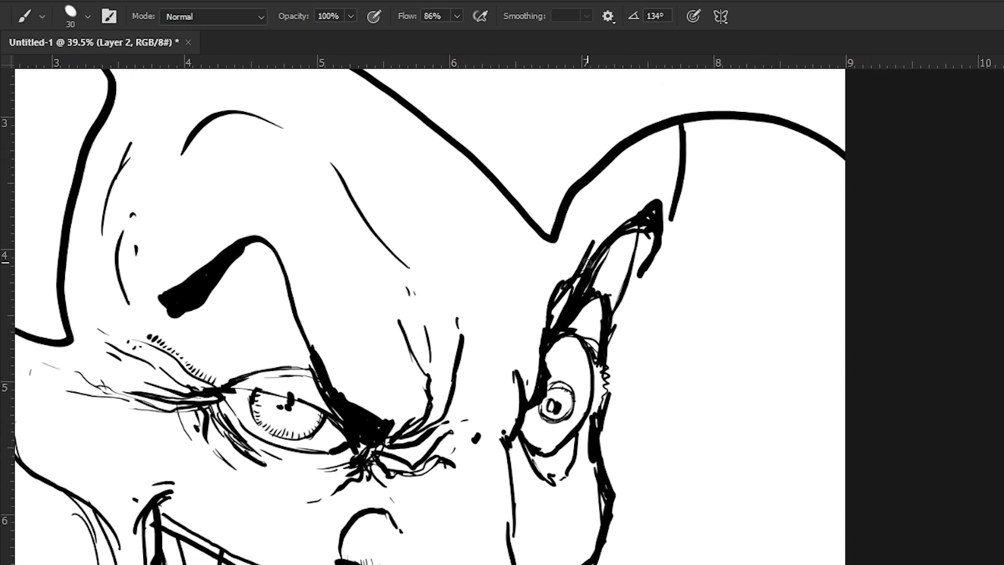
left_click_drag(291, 469, 487, 261)
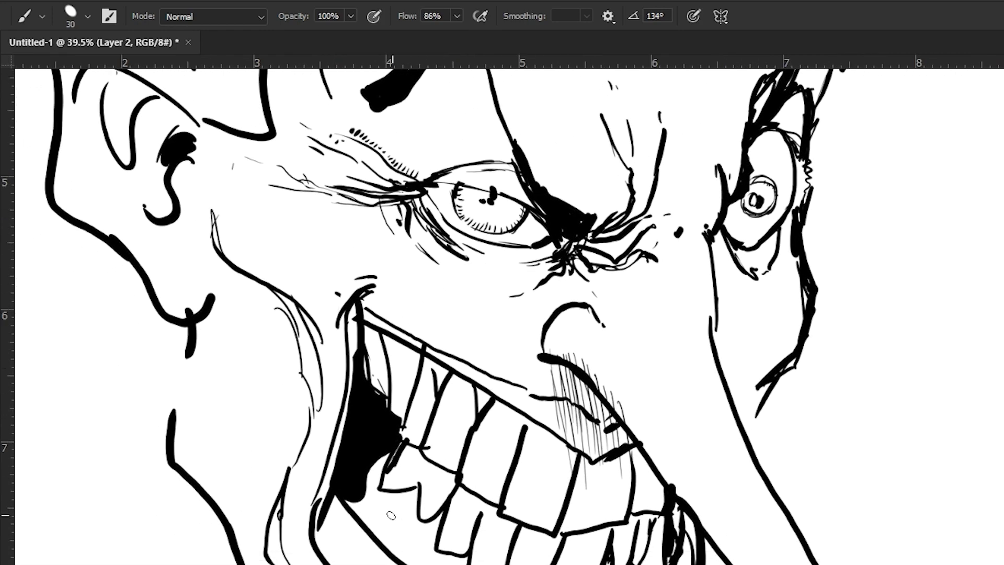
left_click_drag(388, 459, 314, 404)
left_click_drag(242, 392, 397, 288)
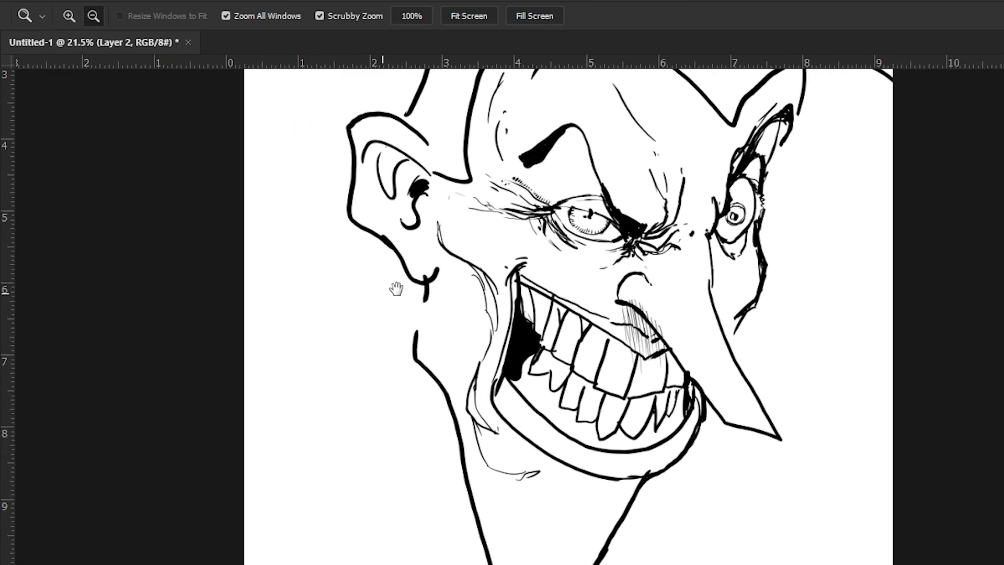
mouse_move(411, 474)
left_mouse_down()
mouse_move(459, 529)
mouse_move(414, 492)
left_mouse_up()
left_click_drag(372, 377, 352, 374)
mouse_move(534, 233)
left_mouse_down()
mouse_move(549, 267)
mouse_move(586, 303)
left_mouse_up()
mouse_move(716, 335)
left_mouse_down()
mouse_move(703, 277)
mouse_move(599, 119)
left_mouse_up()
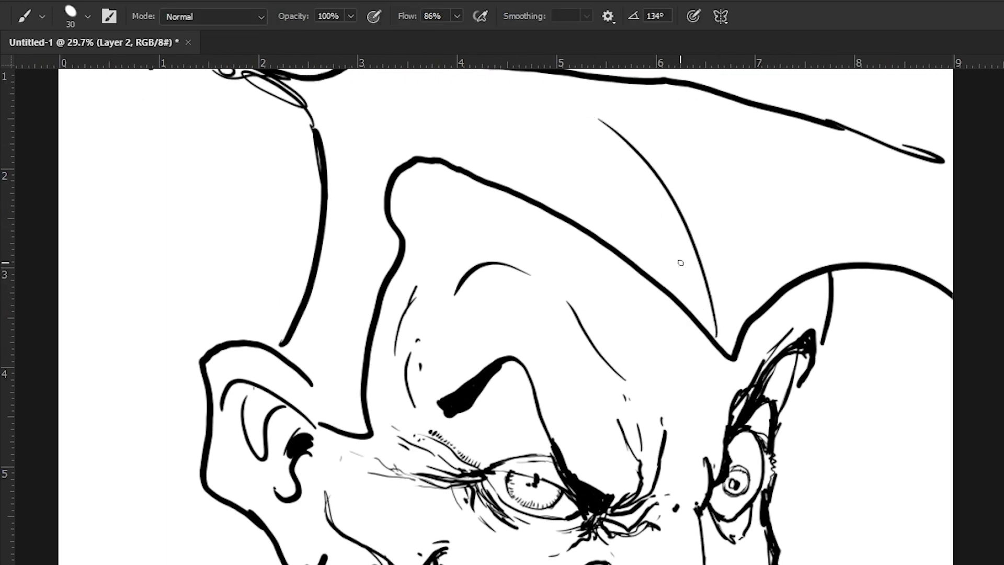
left_click_drag(683, 263, 543, 112)
left_click_drag(379, 380, 419, 230)
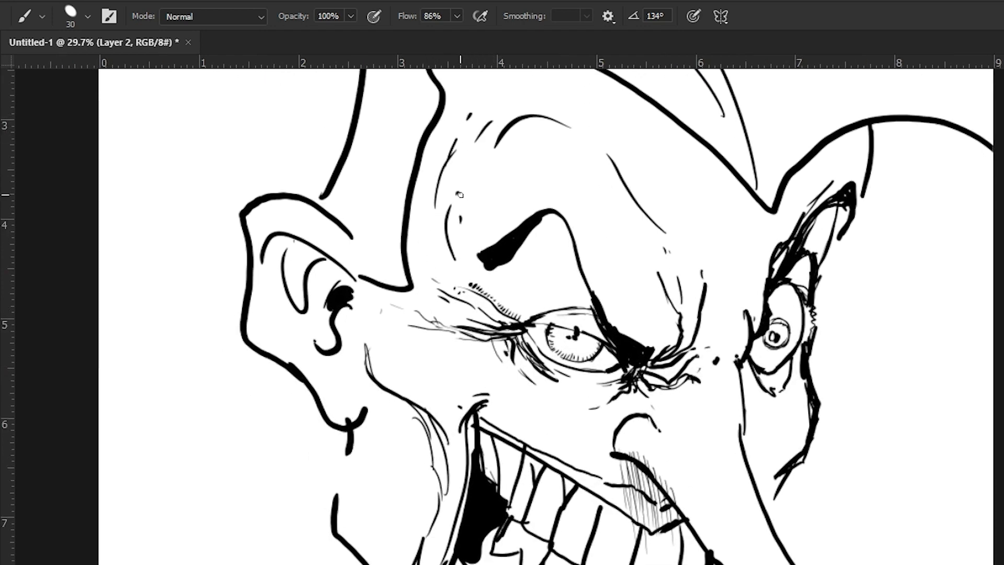
- Sketch an egg-shaped demonstration head in the empty area beside the jaw, with centre line, eye line, round eyes and nose marks
left_click_drag(271, 466, 583, 237)
mouse_move(542, 504)
left_mouse_down()
mouse_move(457, 399)
mouse_move(596, 431)
mouse_move(581, 471)
mouse_move(455, 304)
left_mouse_up()
left_click_drag(611, 361, 434, 394)
left_click_drag(534, 252, 520, 561)
left_click_drag(497, 430, 552, 428)
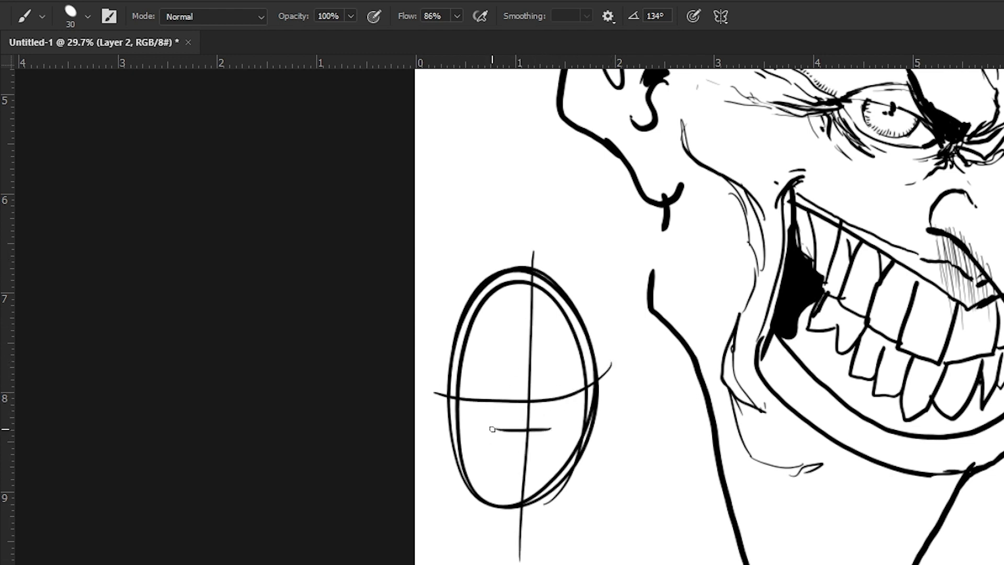
key("ctrl+z")
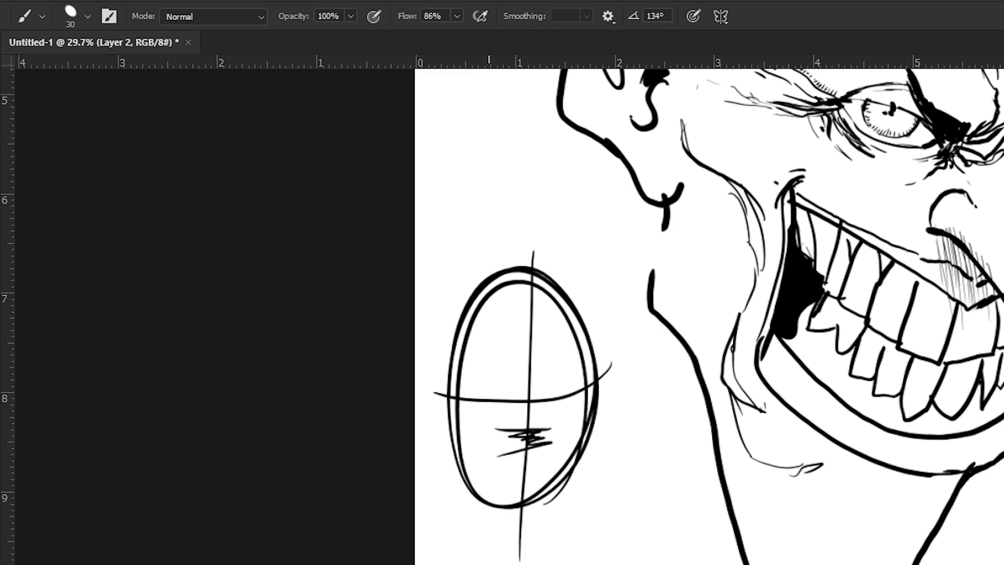
left_click_drag(481, 401, 491, 386)
left_click_drag(555, 404, 554, 401)
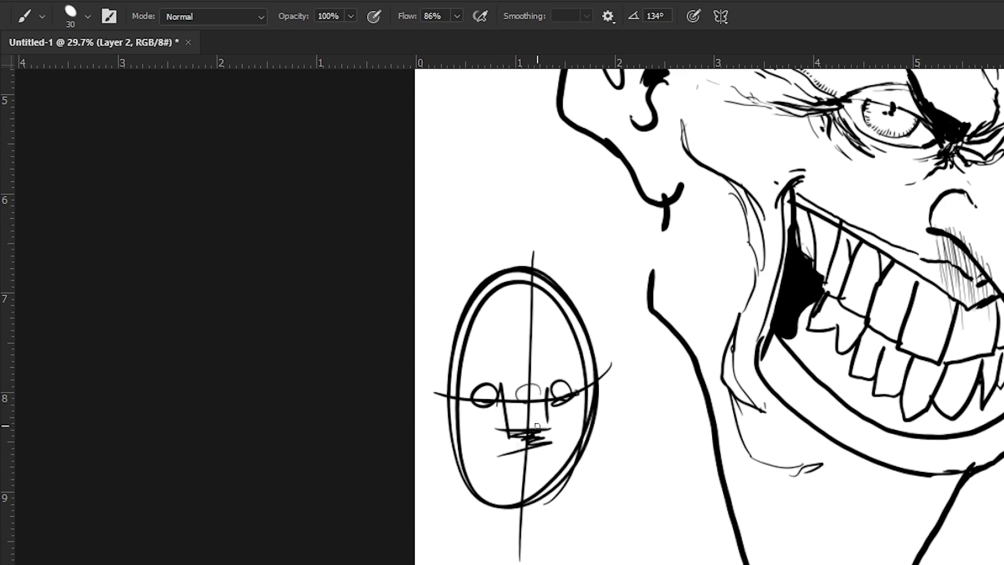
left_click_drag(482, 389, 486, 469)
mouse_move(567, 402)
left_mouse_down()
mouse_move(565, 424)
mouse_move(486, 464)
left_mouse_up()
- Select and delete the egg-shaped demonstration head
key("l")
mouse_move(587, 265)
left_mouse_down()
mouse_move(571, 559)
mouse_move(554, 251)
left_mouse_up()
key("Delete")
- Sketch another egg-shaped head beside the jaw with a tilted centre line, a curved eye line, and nose and mouth marks
key("z")
mouse_move(589, 443)
left_mouse_down()
mouse_move(513, 347)
mouse_move(436, 297)
left_mouse_up()
left_click_drag(483, 337, 477, 399)
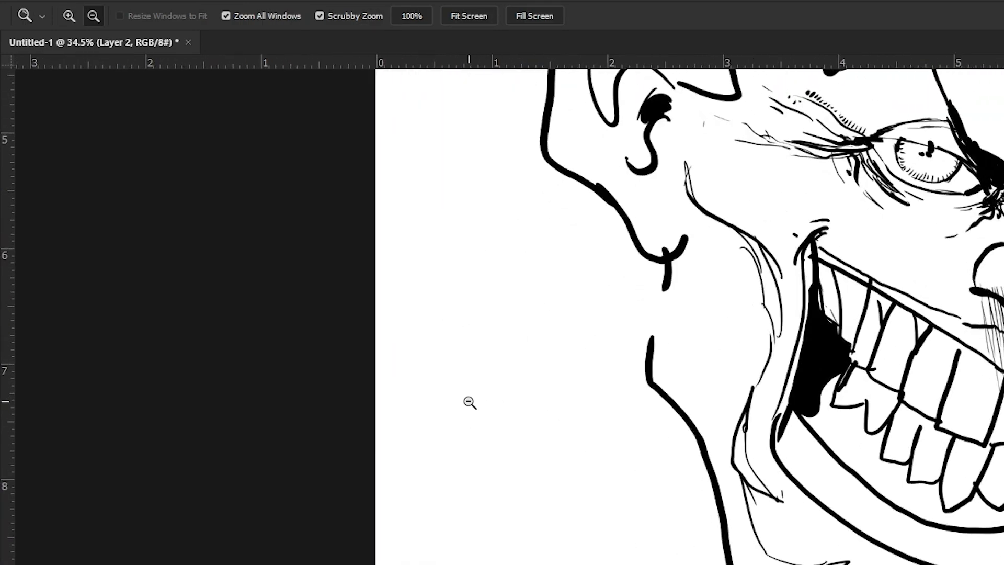
key("b")
mouse_move(501, 526)
left_mouse_down()
mouse_move(522, 531)
mouse_move(501, 527)
left_mouse_up()
left_click_drag(562, 460, 538, 518)
left_click_drag(566, 422, 413, 419)
left_click_drag(511, 365, 492, 562)
mouse_move(406, 527)
left_mouse_down()
mouse_move(385, 346)
mouse_move(389, 355)
left_mouse_up()
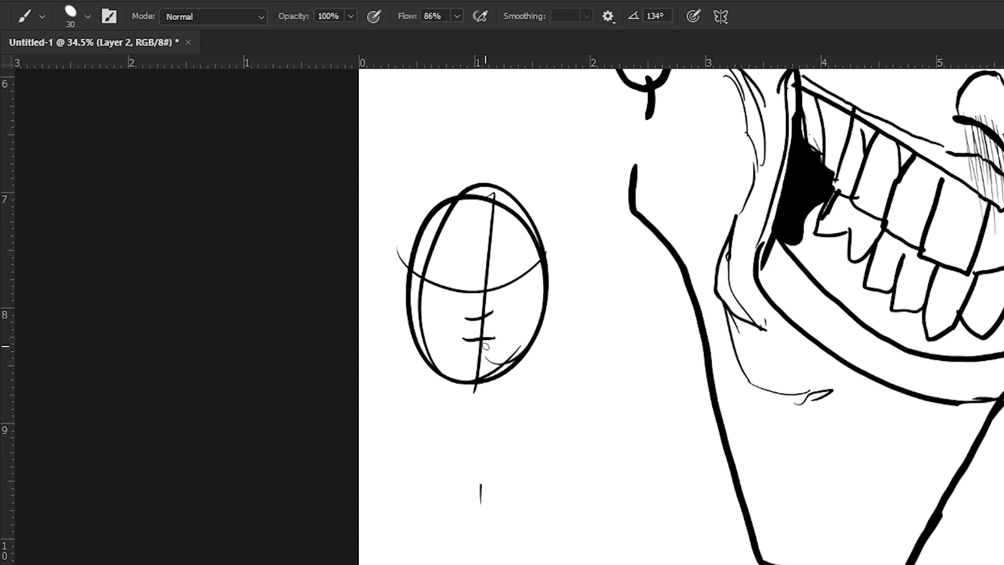
- Sketch an egg-shaped head below the previous one with nearly level eye lines, a heavily thickened side and a black dot beside it
mouse_move(486, 413)
left_mouse_down()
mouse_move(445, 430)
mouse_move(495, 564)
left_mouse_up()
left_click_drag(516, 414, 553, 528)
mouse_move(544, 562)
left_mouse_down()
mouse_move(470, 406)
mouse_move(405, 547)
left_mouse_up()
left_click_drag(565, 496, 377, 512)
mouse_move(528, 562)
left_mouse_down()
mouse_move(532, 427)
mouse_move(544, 424)
left_mouse_up()
mouse_move(582, 497)
left_mouse_down()
mouse_move(392, 491)
mouse_move(434, 489)
left_mouse_up()
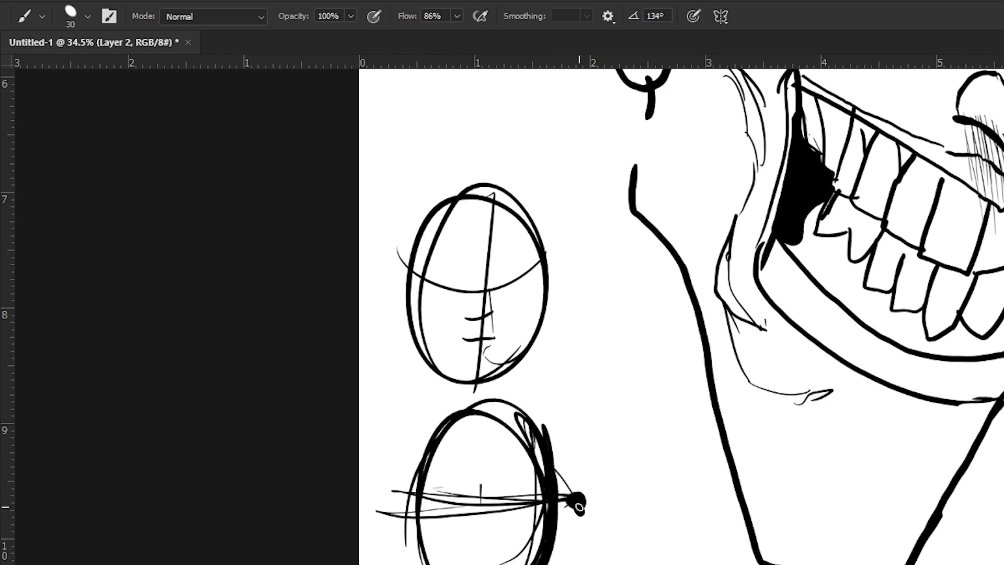
left_click_drag(537, 539, 567, 549)
left_click_drag(539, 464, 426, 476)
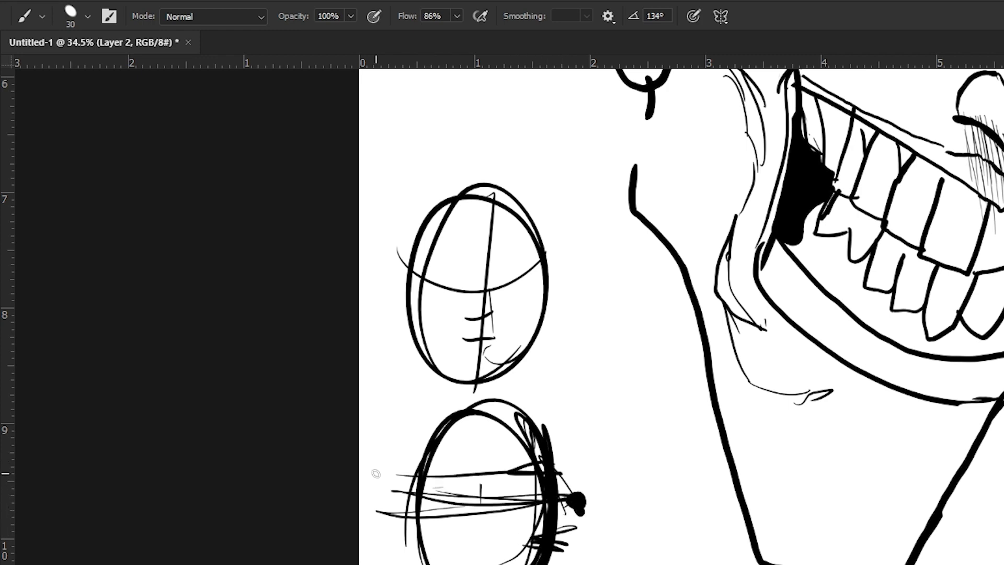
- Select and delete both demonstration heads from the empty area, then deselect
key("l")
left_click_drag(521, 372, 528, 375)
mouse_move(364, 537)
left_mouse_down()
mouse_move(343, 473)
mouse_move(337, 280)
left_mouse_up()
left_click_drag(455, 347, 471, 515)
left_click_drag(555, 90, 553, 97)
key("Delete")
key("ctrl+d")
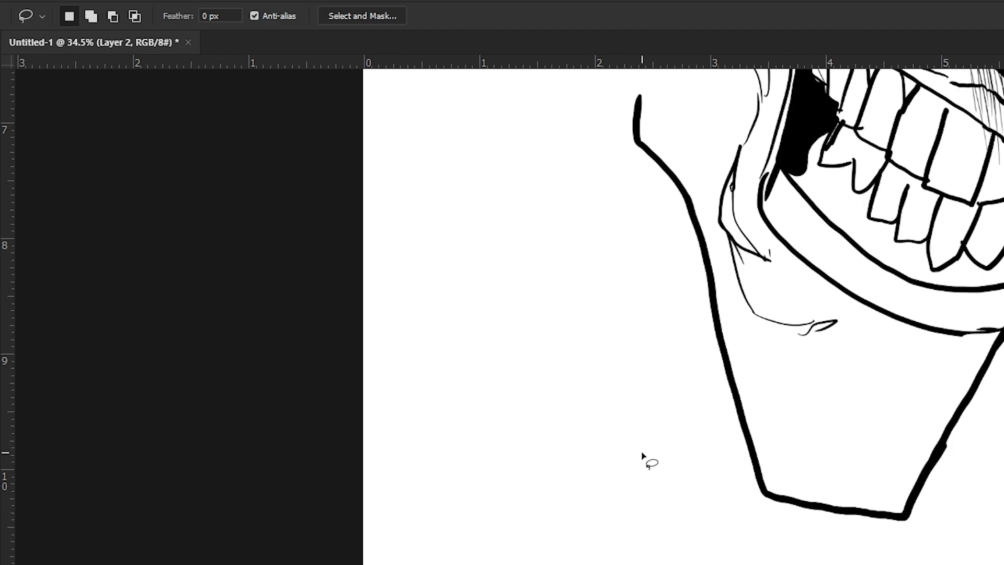
- Add curved wrinkles around the near mouth corner and thicken the cheek crease beside it into solid black
left_click_drag(601, 428, 549, 378)
left_click_drag(548, 378, 455, 474)
left_click_drag(511, 332, 561, 278)
left_click_drag(573, 237, 490, 374)
left_click_drag(651, 300, 619, 348)
left_click_drag(616, 300, 613, 451)
mouse_move(600, 356)
left_mouse_down()
mouse_move(611, 416)
mouse_move(603, 498)
left_mouse_up()
left_click_drag(607, 461, 598, 514)
left_click_drag(587, 340, 604, 469)
- Thicken the chin crease below the near mouth corner and crosshatch the area between it and the jawline
left_click_drag(506, 524, 434, 300)
mouse_move(593, 476)
left_mouse_down()
mouse_move(520, 458)
mouse_move(508, 439)
left_mouse_up()
left_click_drag(484, 426, 430, 343)
mouse_move(510, 400)
left_mouse_down()
mouse_move(479, 463)
mouse_move(502, 486)
mouse_move(506, 535)
left_mouse_up()
left_click_drag(523, 530, 516, 564)
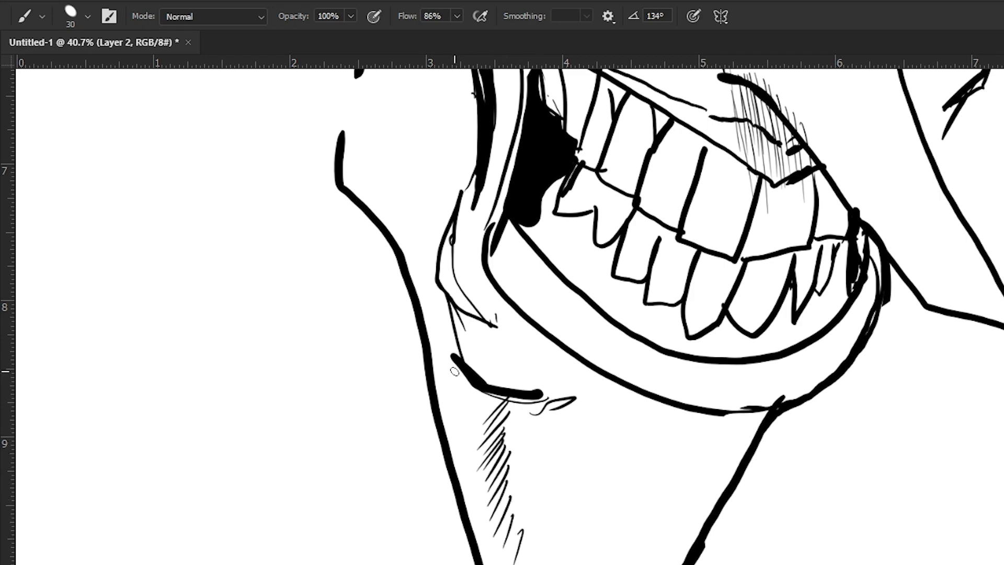
mouse_move(500, 424)
left_mouse_down()
mouse_move(495, 461)
mouse_move(519, 538)
mouse_move(513, 562)
mouse_move(523, 562)
left_mouse_up()
left_click_drag(390, 402, 473, 500)
left_click_drag(549, 512, 520, 391)
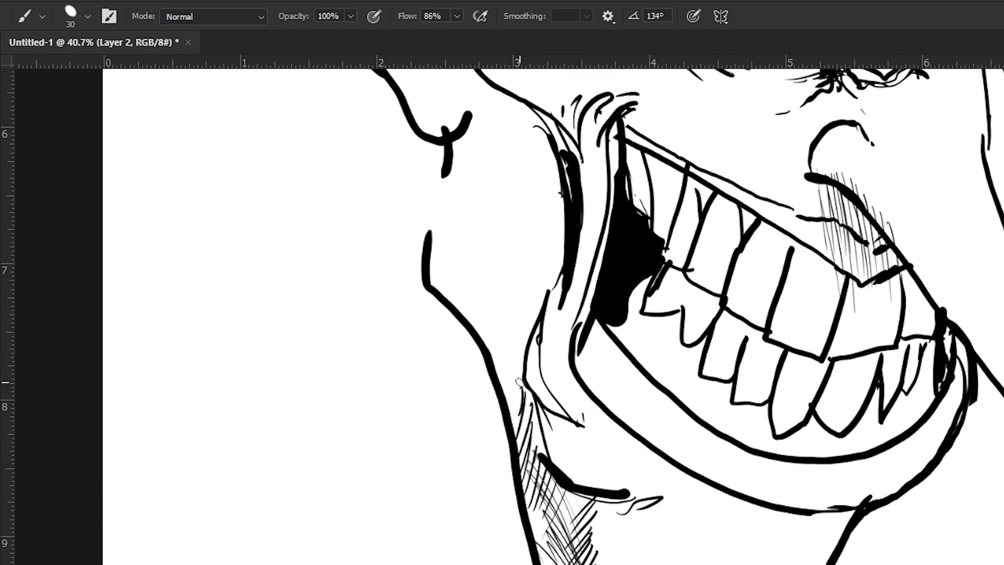
- Select and delete the upper part of the far jawline just beneath the lower lip
left_click_drag(505, 358, 341, 369)
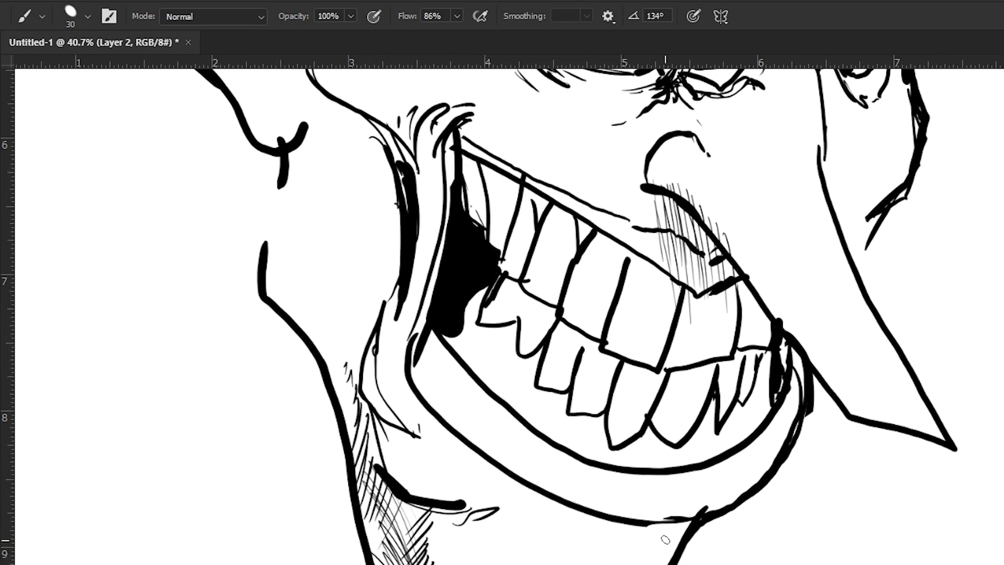
key("l")
left_click_drag(701, 519, 651, 562)
key("Delete")
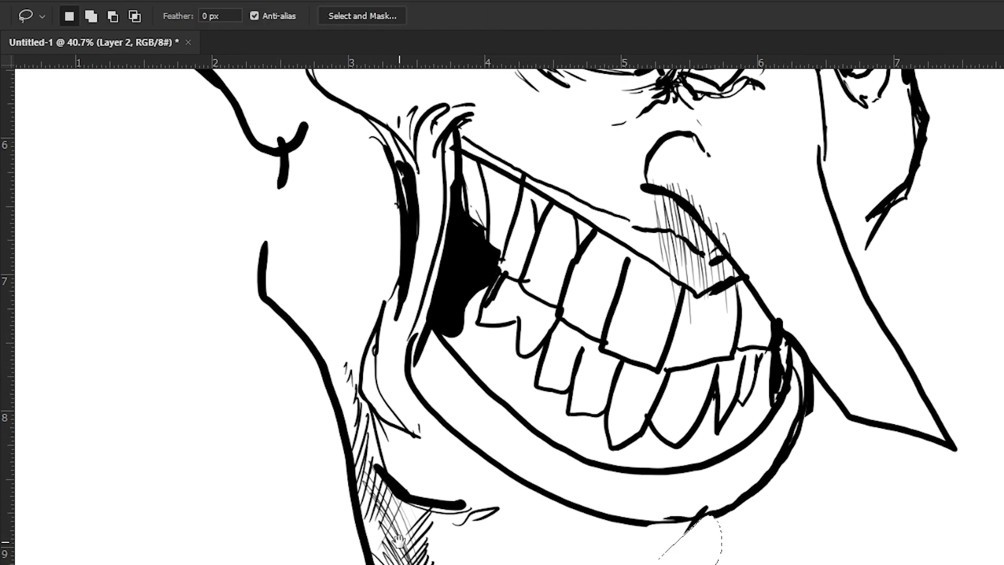
key("ctrl+d")
- Extend the chin crease upward to the cheek fold and redraw the far jawline with a small bulge under the lip
left_click_drag(370, 554, 309, 379)
key("b")
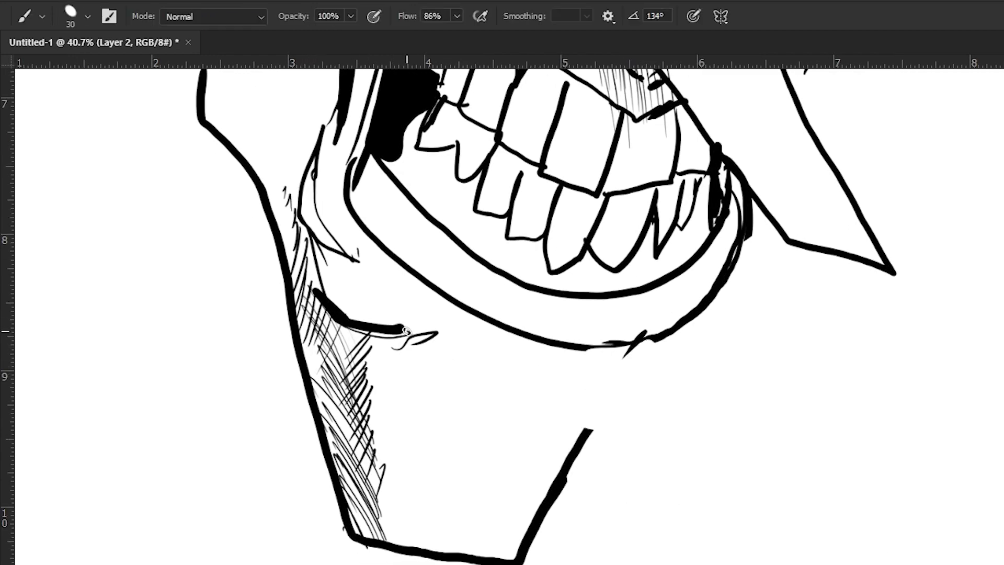
left_click_drag(306, 271, 320, 233)
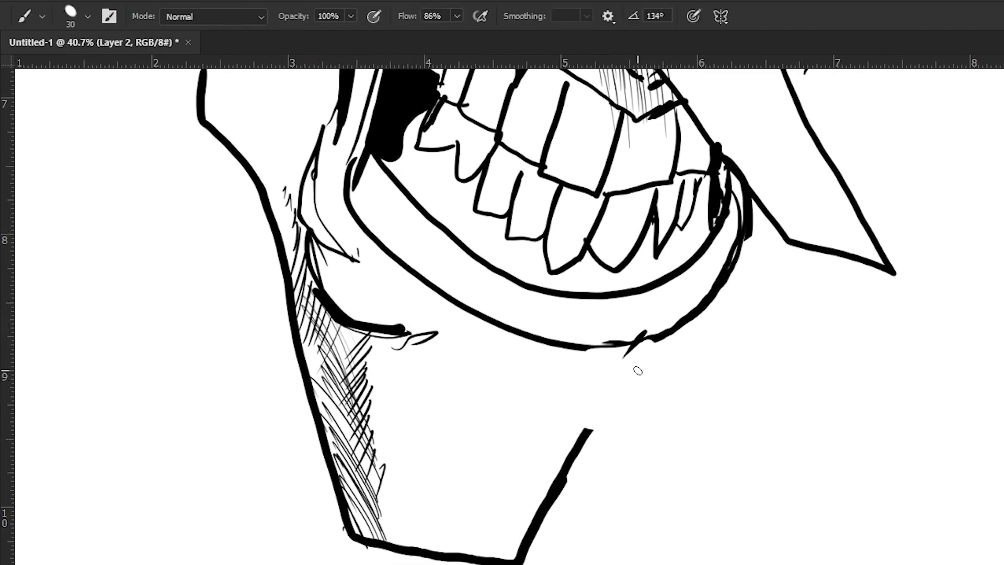
left_click_drag(586, 435, 603, 397)
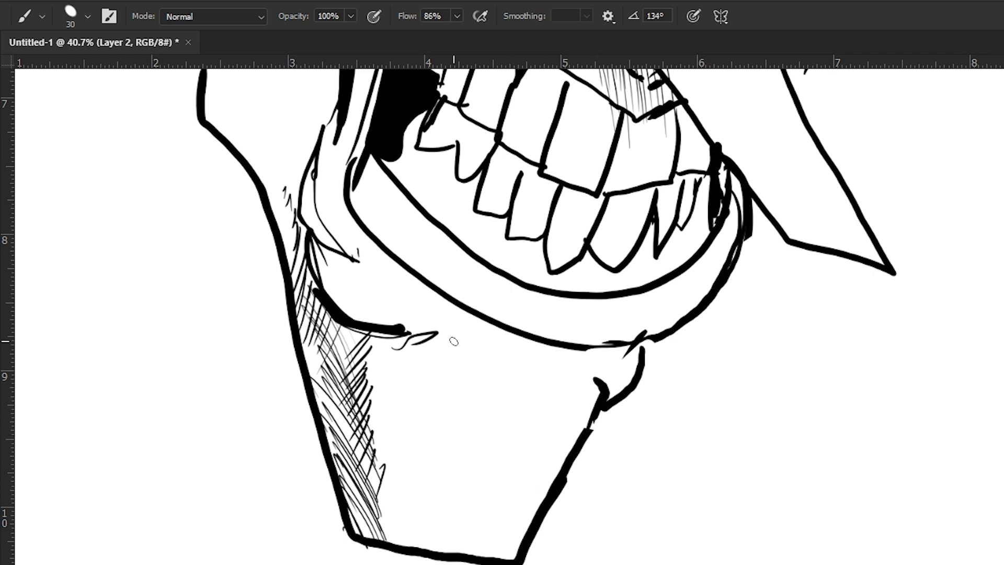
- Hatch short parallel strokes across the chin from the far jaw bulge, undoing the stray marks
left_click_drag(595, 387, 601, 403)
left_click_drag(591, 374, 590, 424)
left_click_drag(577, 396, 582, 432)
left_click_drag(565, 401, 571, 440)
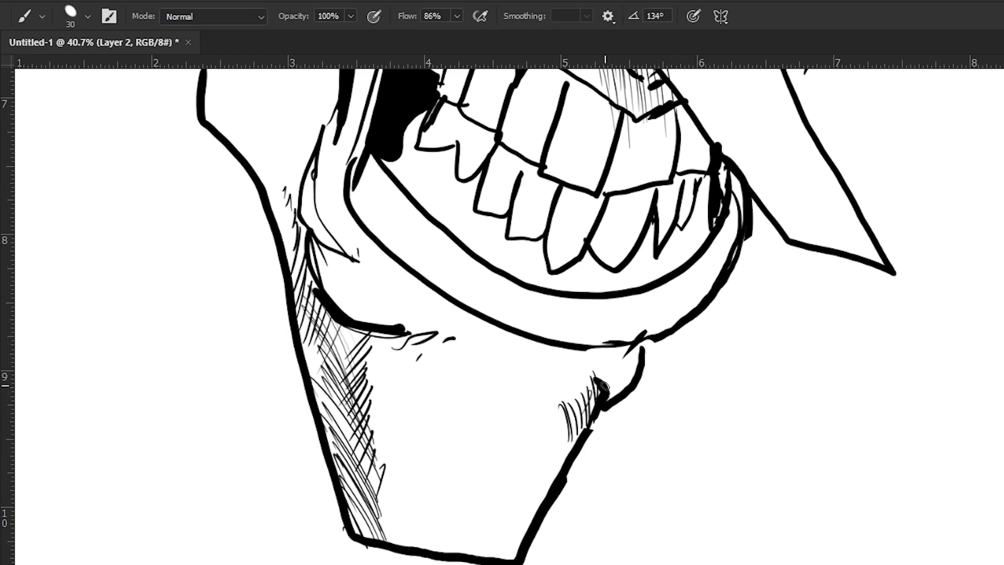
mouse_move(597, 386)
left_mouse_down()
mouse_move(562, 425)
mouse_move(522, 536)
left_mouse_up()
key("ctrl+z")
key("ctrl+z")
mouse_move(569, 389)
left_mouse_down()
mouse_move(539, 446)
mouse_move(536, 434)
left_mouse_up()
mouse_move(541, 397)
left_mouse_down()
mouse_move(529, 431)
mouse_move(525, 421)
left_mouse_up()
left_click_drag(520, 400, 516, 406)
- Hatch the large lower front teeth with small gum arcs beneath them, and extend the black in the near mouth corner
left_click_drag(328, 295, 336, 546)
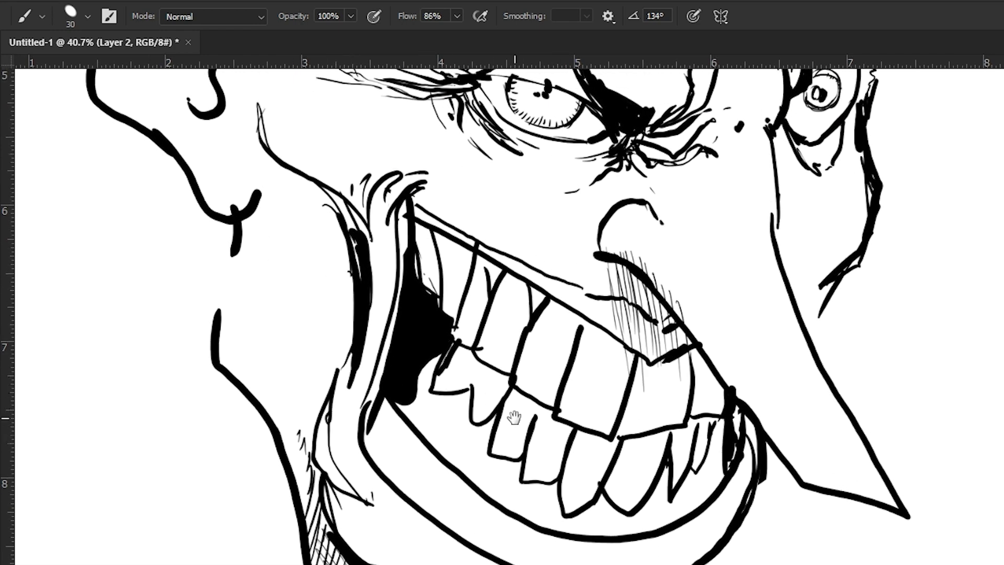
mouse_move(619, 433)
left_mouse_down()
mouse_move(587, 502)
mouse_move(585, 480)
left_mouse_up()
left_click_drag(601, 436, 584, 480)
left_click_drag(674, 430, 627, 509)
left_click_drag(531, 494, 548, 518)
left_click_drag(504, 471, 523, 497)
mouse_move(387, 496)
left_mouse_down()
mouse_move(414, 337)
mouse_move(474, 530)
left_mouse_up()
left_click_drag(506, 407, 518, 412)
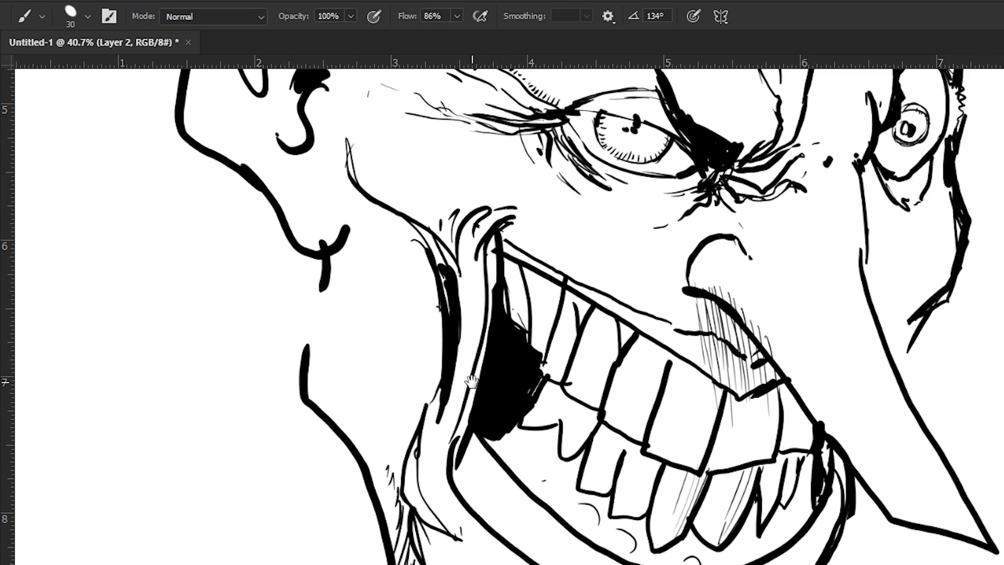
- Hatch shading under the near eye, at the outer-corner creases and below the inner corner
left_click_drag(480, 369, 447, 481)
left_click_drag(360, 366, 361, 468)
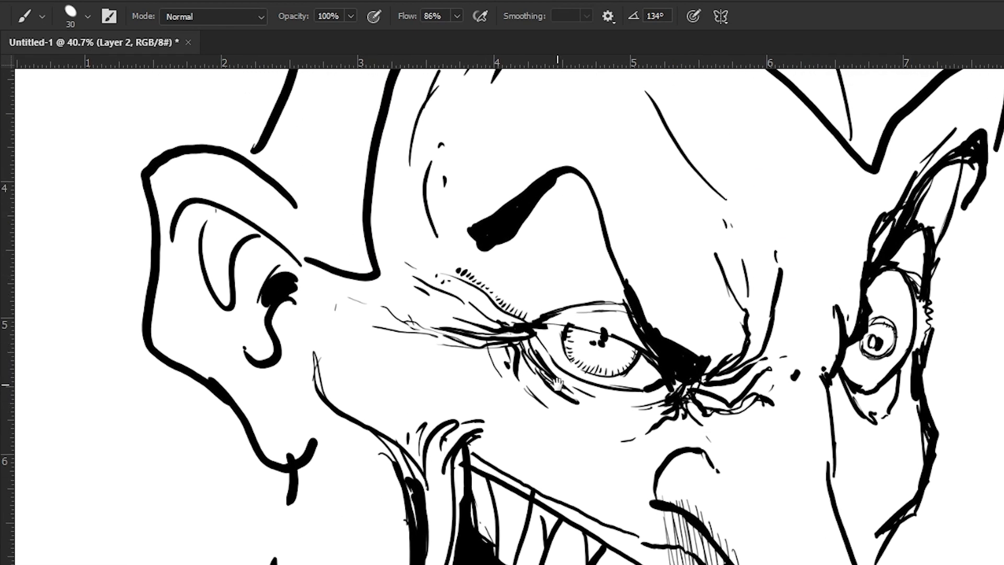
left_click_drag(509, 365, 546, 410)
mouse_move(634, 402)
left_mouse_down()
mouse_move(651, 432)
mouse_move(629, 427)
left_mouse_up()
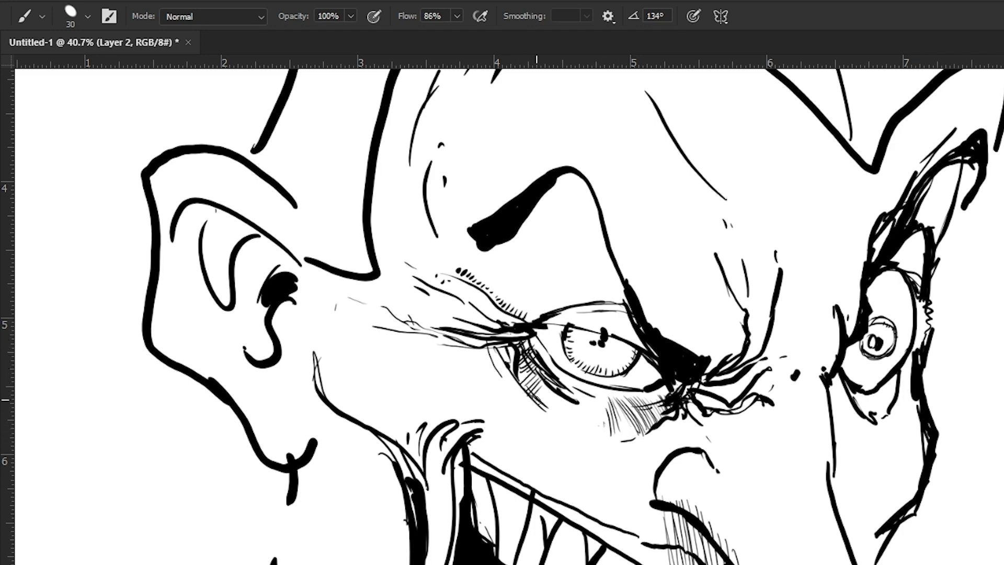
- Select the far eye's iris and pupil and move them slightly toward the nose
left_click_drag(419, 382, 291, 241)
left_click_drag(507, 326, 312, 332)
left_click_drag(511, 225, 523, 335)
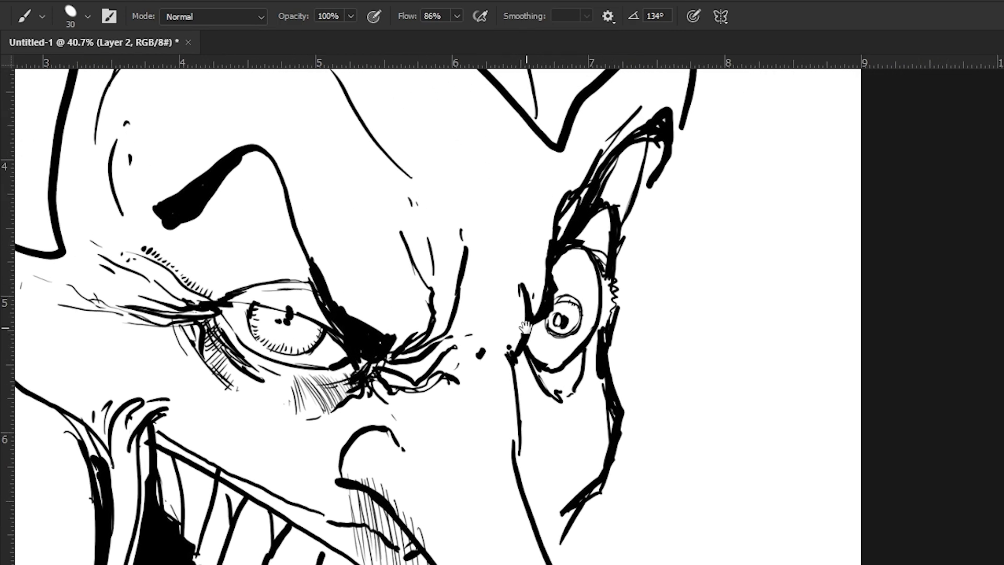
left_click_drag(283, 374, 366, 371)
left_click_drag(648, 292, 553, 312)
key("l")
mouse_move(694, 303)
left_mouse_down()
mouse_move(689, 259)
mouse_move(635, 265)
left_mouse_up()
key("v")
left_click_drag(648, 307, 631, 314)
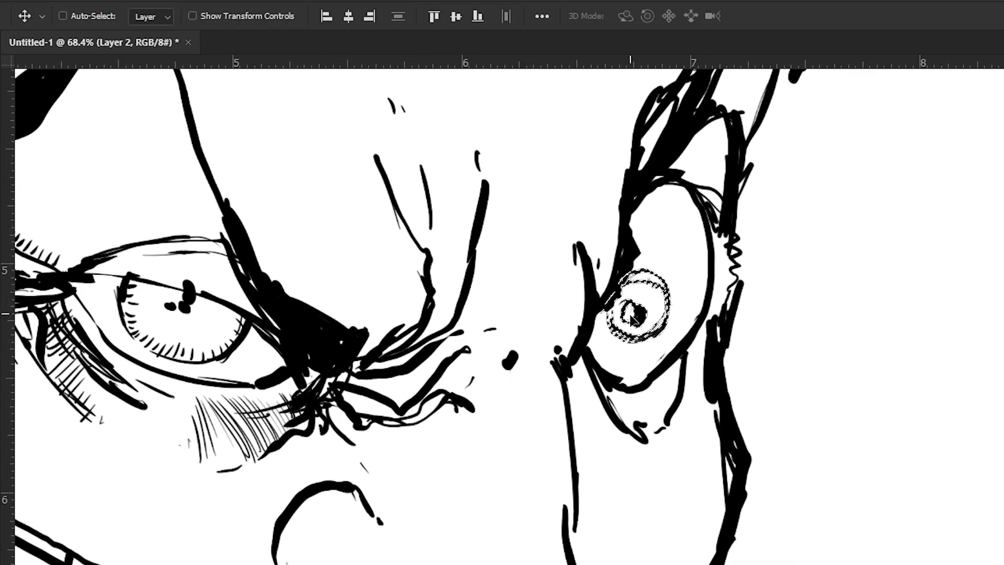
key("l")
key("ctrl+d")
- Select and delete the upper eyelid line of the far eye
key("b")
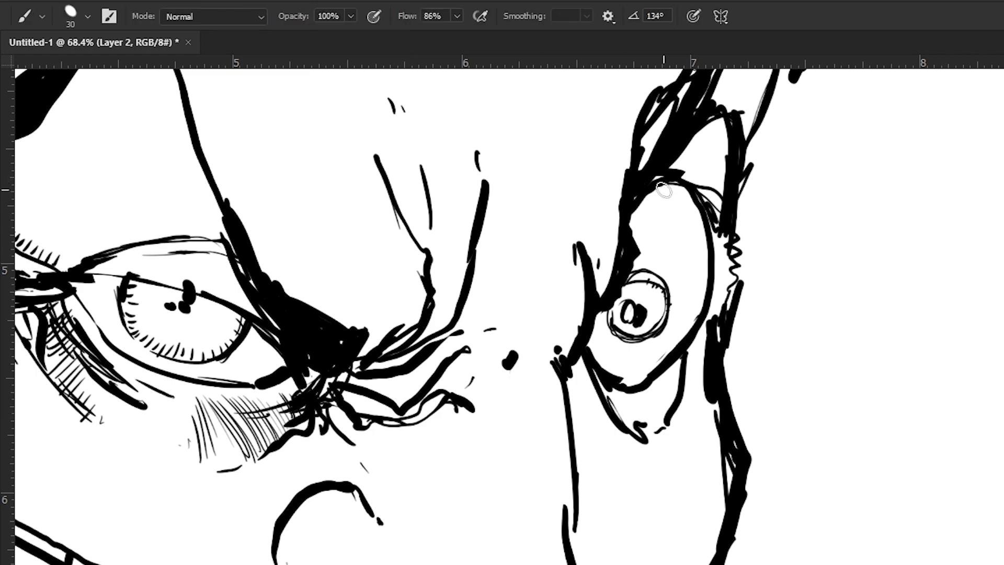
key("l")
left_click_drag(642, 217, 648, 225)
key("Delete")
key("ctrl+d")
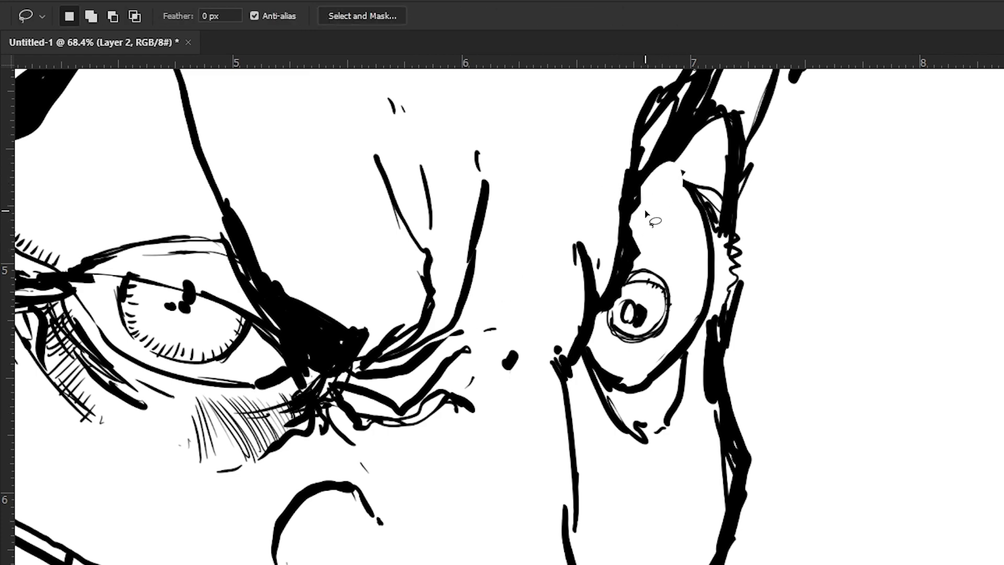
- Redraw the far eye's lids with a fold above, and hatch the bag and wrinkles beneath the eye
key("b")
left_click_drag(700, 189, 636, 224)
mouse_move(695, 135)
left_mouse_down()
mouse_move(707, 201)
mouse_move(633, 413)
left_mouse_up()
left_click_drag(683, 350, 622, 392)
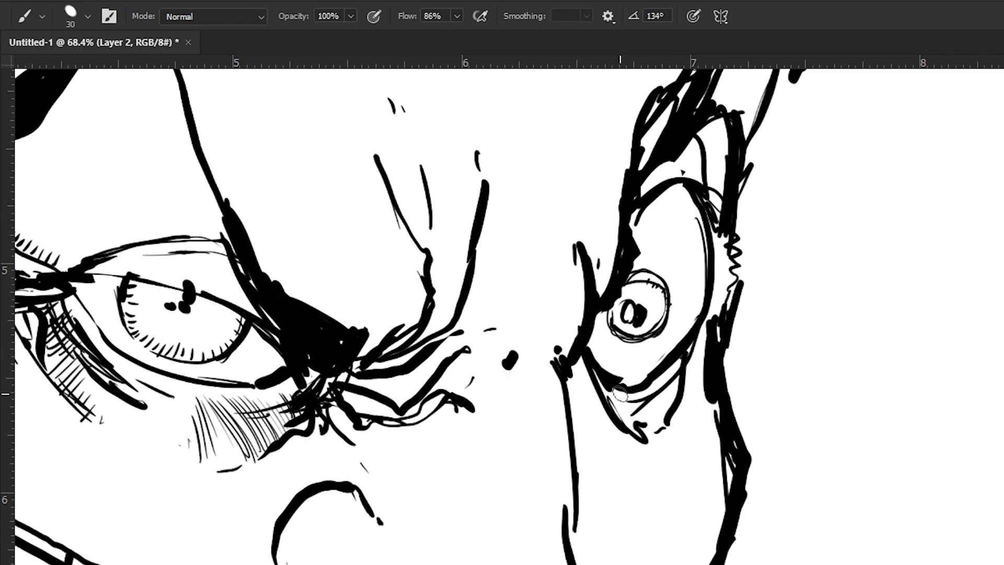
mouse_move(679, 380)
left_mouse_down()
mouse_move(651, 450)
mouse_move(575, 372)
mouse_move(662, 474)
mouse_move(598, 396)
mouse_move(654, 494)
left_mouse_up()
left_click_drag(694, 417, 692, 451)
- Fill the crease below the near eye's outer corner with black and thicken the wrinkle under its inner corner
left_click_drag(364, 419, 661, 448)
mouse_move(339, 372)
left_mouse_down()
mouse_move(335, 344)
mouse_move(366, 356)
mouse_move(344, 360)
left_mouse_up()
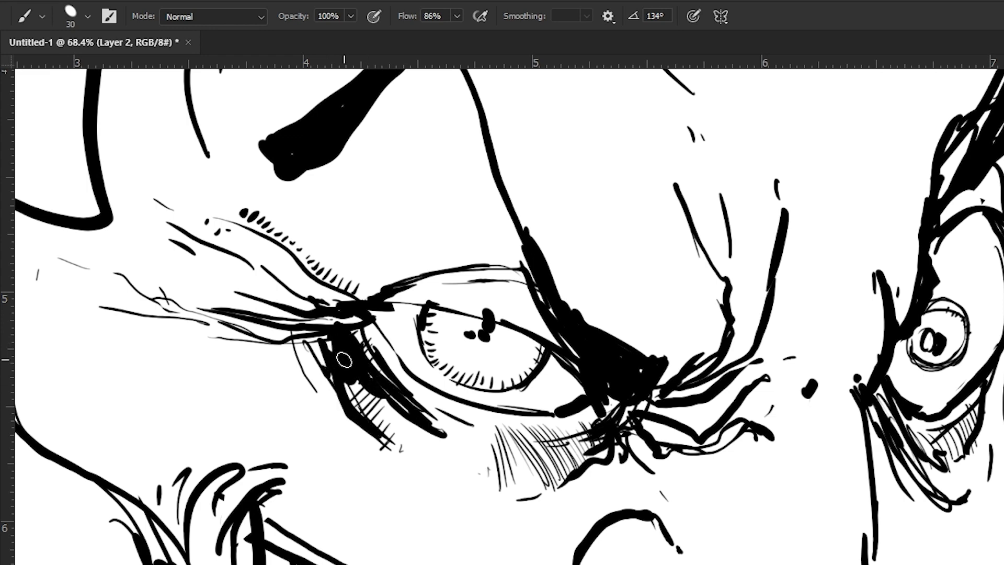
mouse_move(573, 418)
left_mouse_down()
mouse_move(590, 419)
mouse_move(526, 488)
left_mouse_up()
left_click_drag(550, 372, 484, 460)
- Add short hatch ticks along the frown furrows between the eyebrows, trailing up the forehead
mouse_move(611, 460)
left_mouse_down()
mouse_move(638, 452)
mouse_move(646, 428)
mouse_move(668, 413)
mouse_move(648, 366)
mouse_move(643, 425)
left_mouse_up()
mouse_move(624, 463)
left_mouse_down()
mouse_move(670, 429)
mouse_move(670, 398)
mouse_move(685, 411)
mouse_move(691, 396)
mouse_move(706, 302)
mouse_move(697, 269)
left_mouse_up()
left_click_drag(703, 258, 692, 248)
left_click_drag(692, 233, 684, 232)
- Hatch and extend the wrinkles across the nose bridge, and add small dark marks to the near eye's outer crow's feet
mouse_move(422, 438)
left_mouse_down()
mouse_move(382, 339)
mouse_move(383, 315)
left_mouse_up()
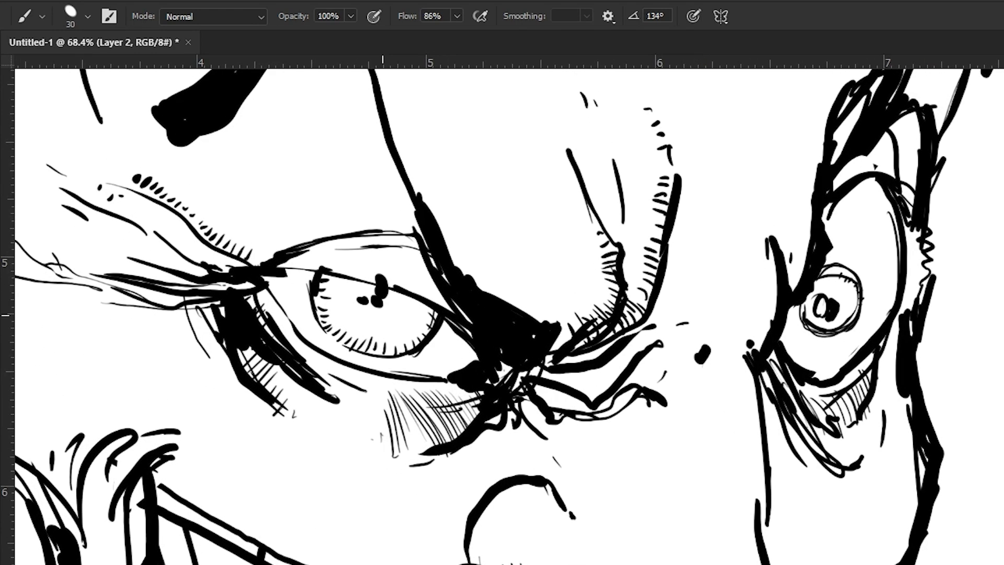
mouse_move(554, 386)
left_mouse_down()
mouse_move(548, 373)
mouse_move(616, 384)
mouse_move(680, 285)
mouse_move(685, 325)
mouse_move(663, 392)
mouse_move(603, 410)
left_mouse_up()
left_click_drag(592, 448, 657, 426)
left_click(609, 445)
left_click_drag(329, 435, 472, 462)
left_click_drag(646, 440, 698, 489)
left_click_drag(548, 456, 590, 454)
left_click_drag(283, 422, 387, 497)
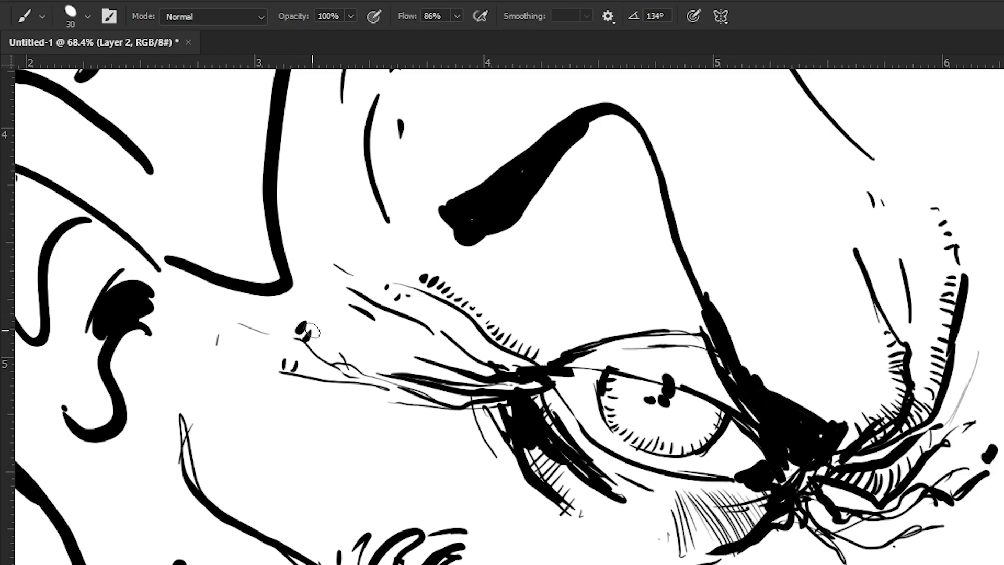
key("z")
left_click(263, 373, "alt")
left_click_drag(278, 432, 300, 250)
left_click_drag(336, 408, 412, 464)
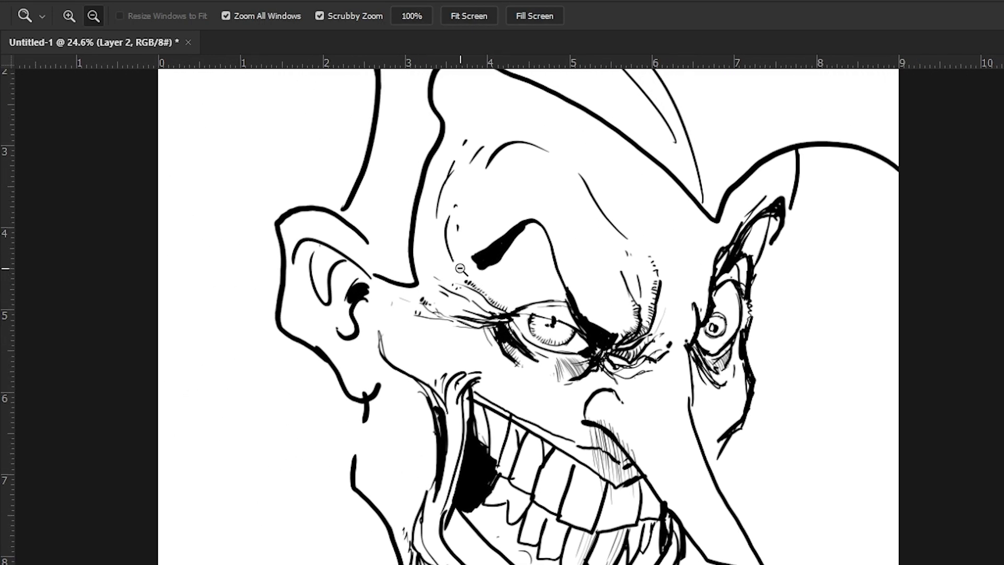
- Draw a curved cheek crease from beside the nostril beneath the near eye, and a short line off the upper mouth corner
left_click_drag(469, 298, 528, 374)
left_click_drag(460, 122, 468, 227)
left_click_drag(417, 487, 377, 277)
left_click_drag(388, 449, 348, 360)
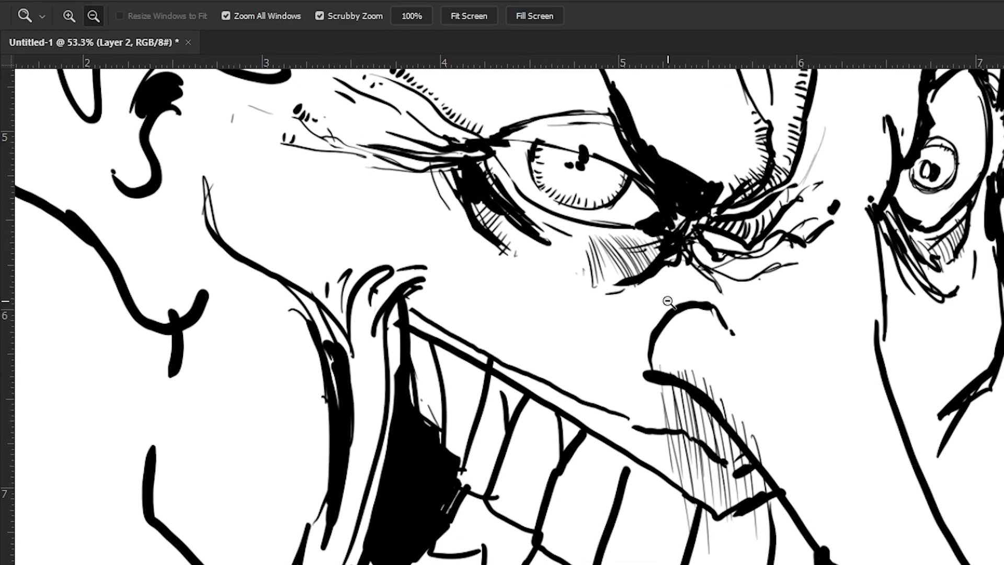
key("b")
mouse_move(685, 284)
left_mouse_down()
mouse_move(588, 322)
mouse_move(536, 328)
left_mouse_up()
left_click_drag(479, 288, 433, 278)
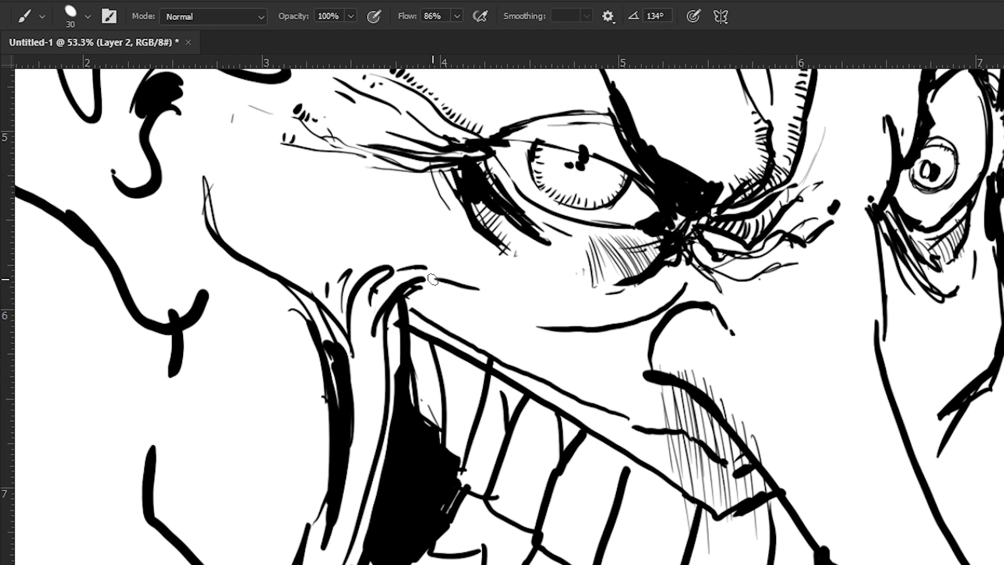
- Hatch long thin lines down the length of the nose and add small wrinkle marks on its bridge
mouse_move(407, 494)
left_mouse_down()
mouse_move(276, 334)
mouse_move(265, 430)
mouse_move(250, 439)
left_mouse_up()
left_click_drag(564, 276, 601, 312)
left_click_drag(476, 329, 355, 209)
left_click_drag(602, 440, 506, 323)
left_click_drag(630, 469, 448, 237)
left_click_drag(577, 381, 605, 436)
left_click_drag(402, 160, 600, 399)
scroll(569, 387, "up", 5)
scroll(570, 387, "left", 3)
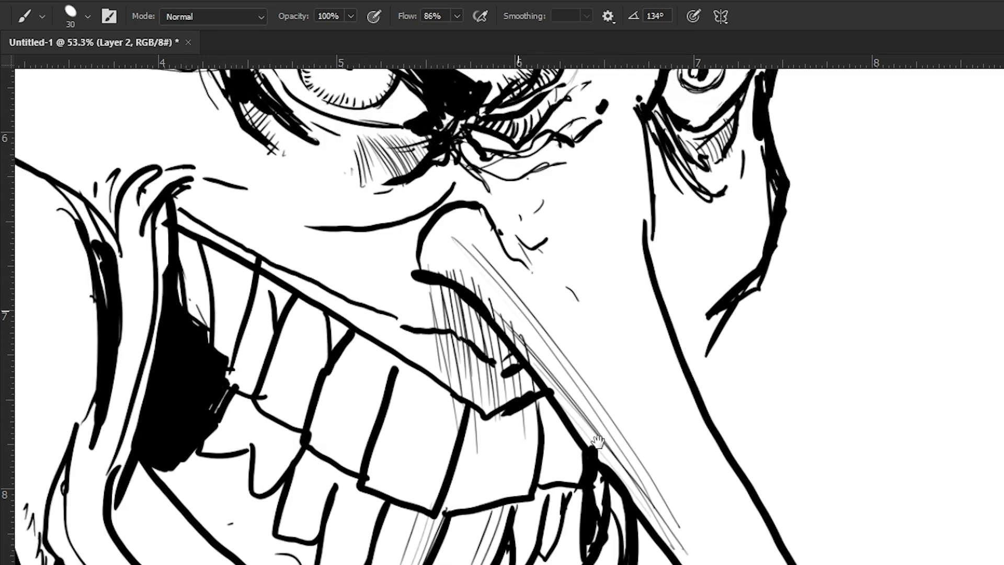
- Add long crease lines down the cheek beside the mouth, a tapered mark under the earlobe, and thin strokes at the jaw corner
left_click_drag(330, 474, 474, 366)
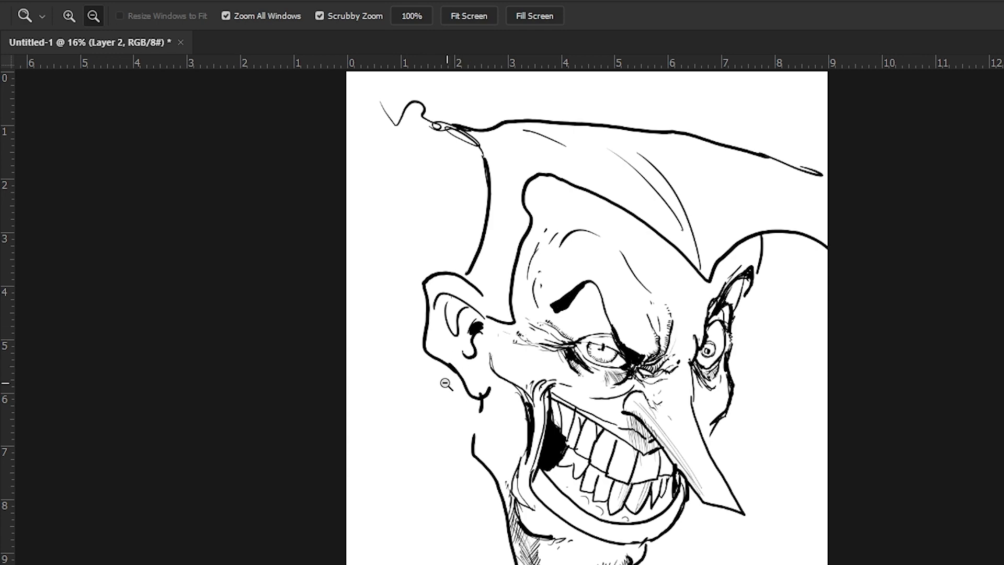
left_click_drag(403, 346, 417, 366)
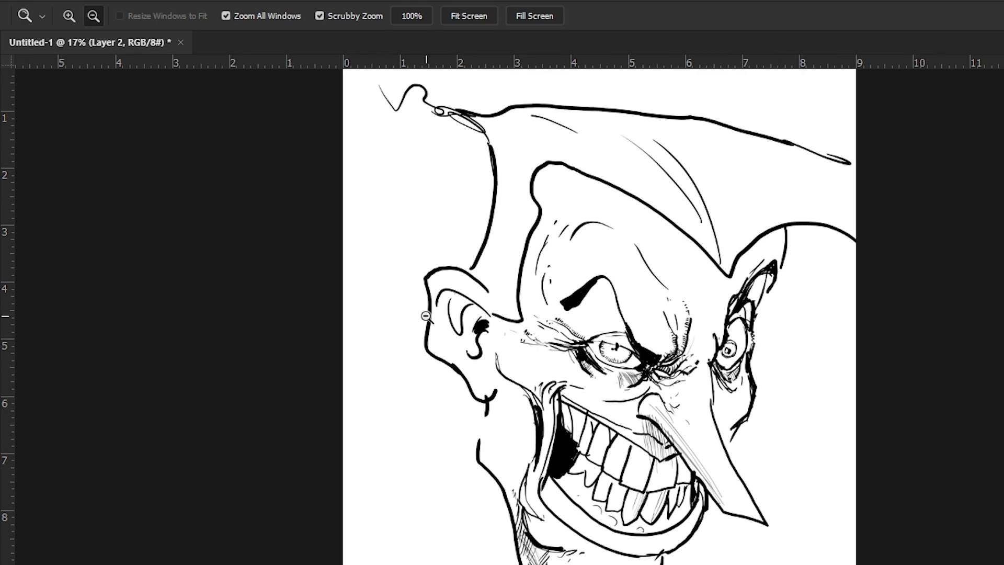
key("b")
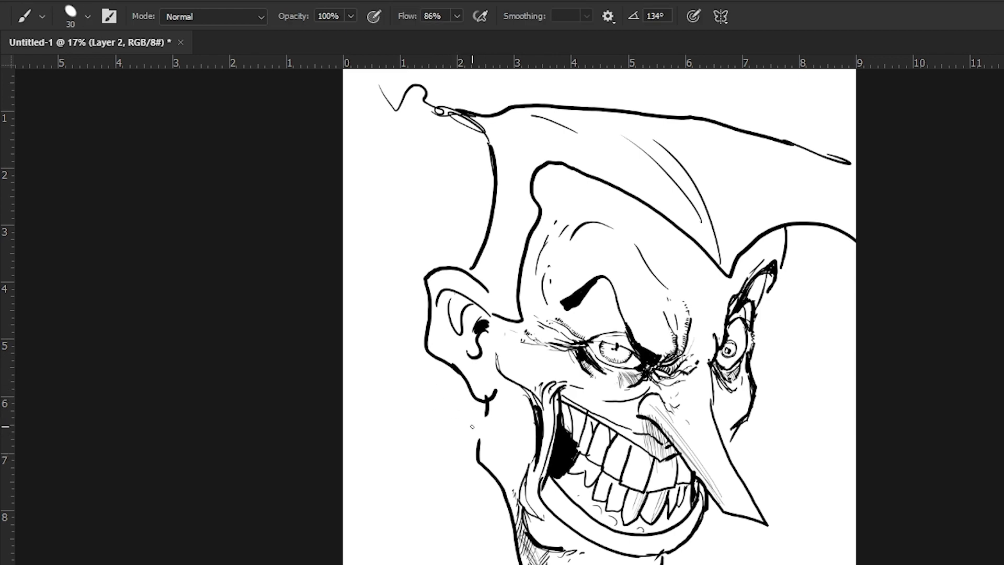
key("z")
mouse_move(434, 388)
left_mouse_down()
mouse_move(448, 410)
mouse_move(539, 406)
mouse_move(573, 516)
mouse_move(545, 533)
left_mouse_up()
left_click_drag(524, 413, 515, 450)
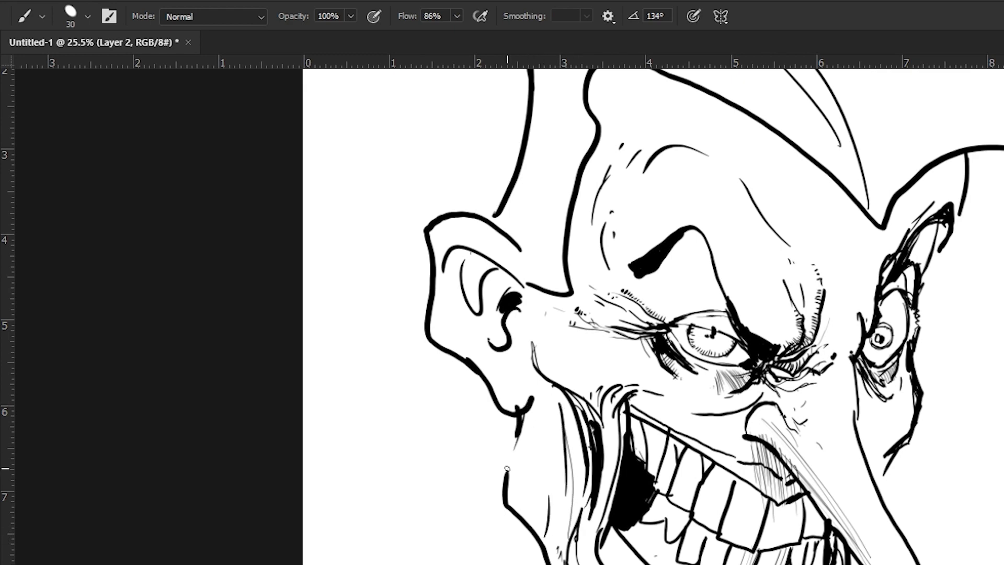
left_click_drag(523, 501, 545, 548)
- Draw a shoulder line off the jaw, a thick dash and slanting neck line below the ear, and small ticks beneath
left_click_drag(377, 429, 411, 308)
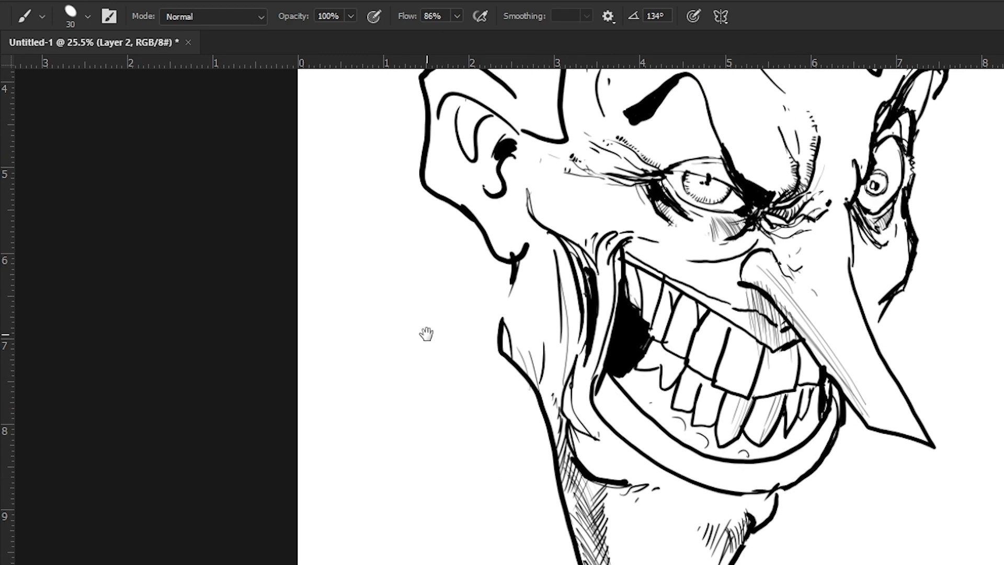
left_click_drag(515, 422, 465, 458)
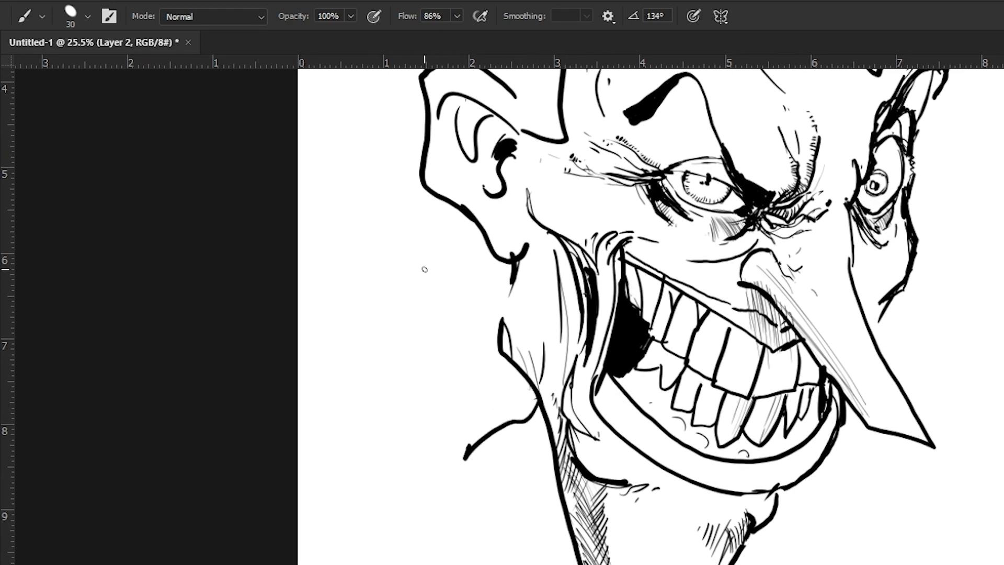
left_click_drag(451, 237, 396, 272)
left_click_drag(344, 400, 352, 549)
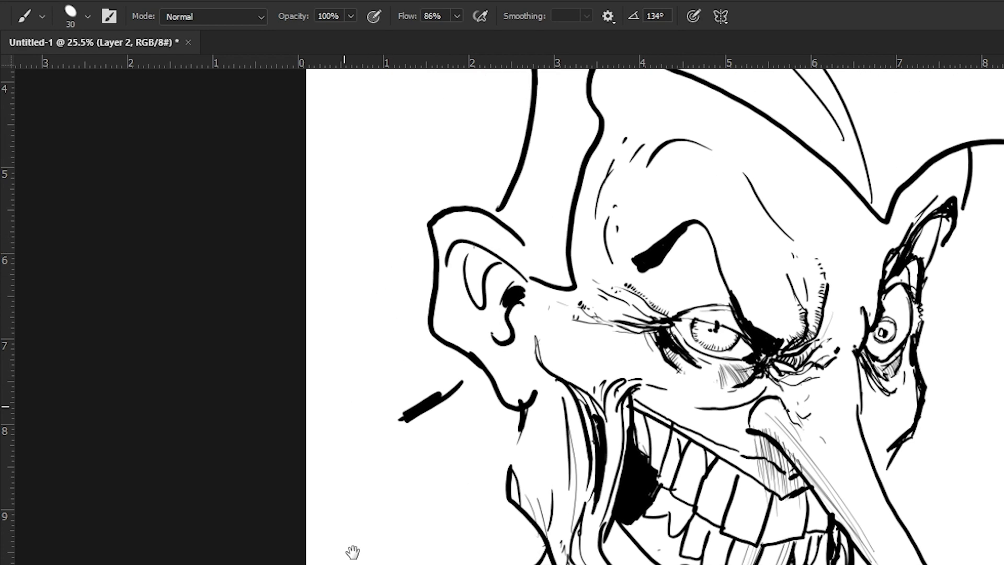
left_click_drag(394, 425, 453, 334)
left_click_drag(488, 287, 444, 409)
left_click_drag(463, 536, 471, 496)
left_click_drag(478, 545, 481, 517)
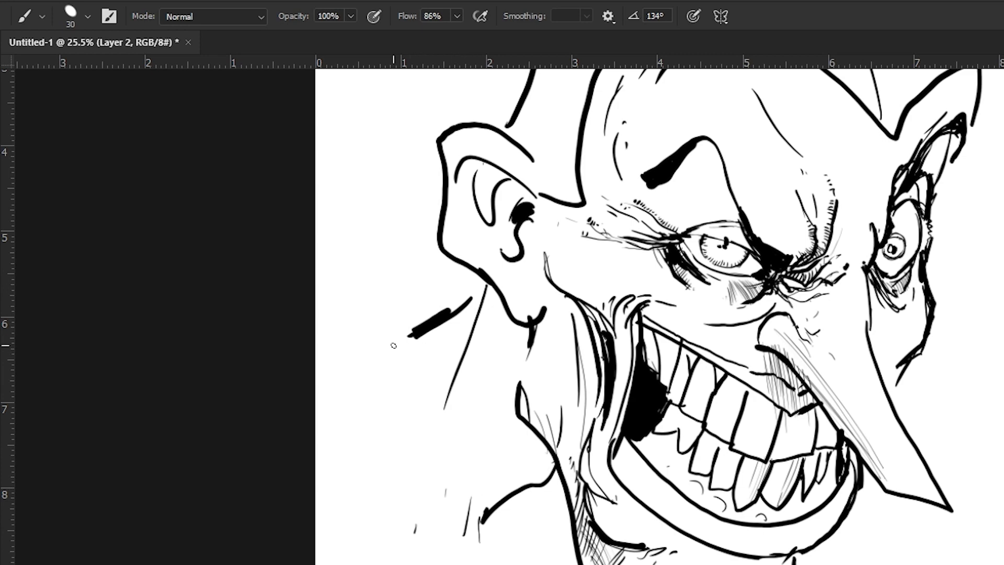
- Try a long contour line running down behind the neck from beside the ear, and undo it
mouse_move(417, 266)
left_mouse_down()
mouse_move(429, 523)
mouse_move(458, 564)
left_mouse_up()
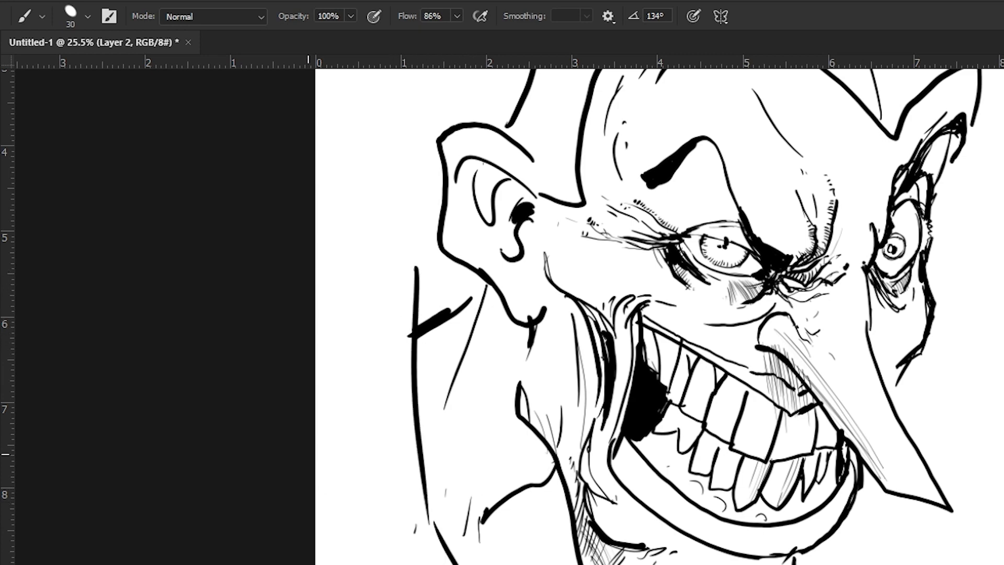
key("ctrl+z")
key("alt+space")
left_click_drag(339, 452, 293, 383)
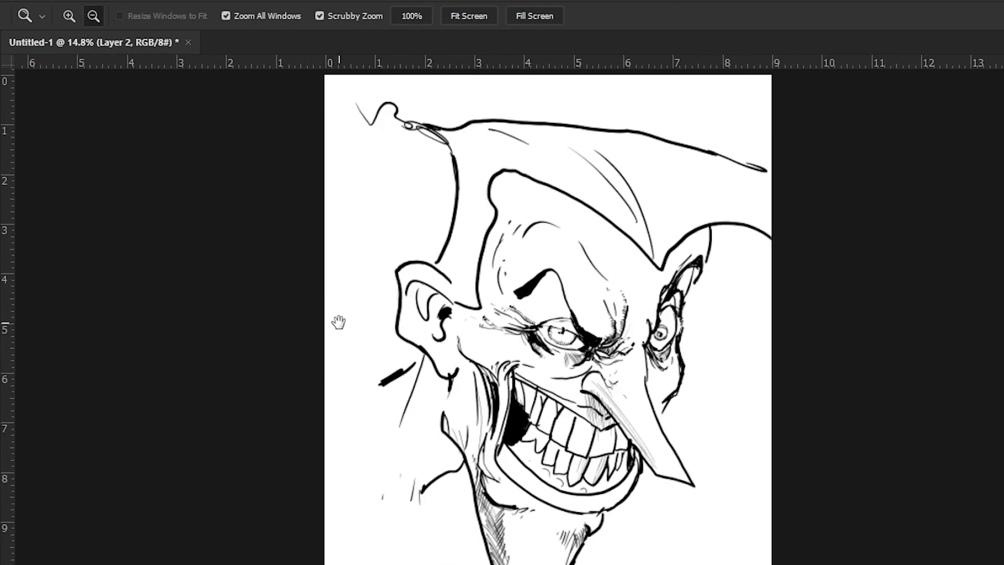
left_click_drag(360, 326, 374, 363)
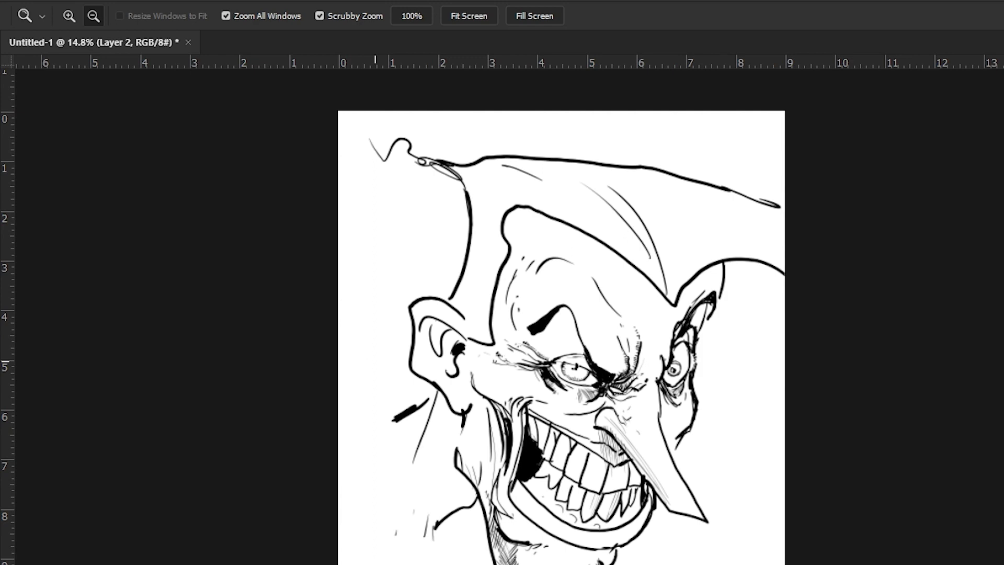